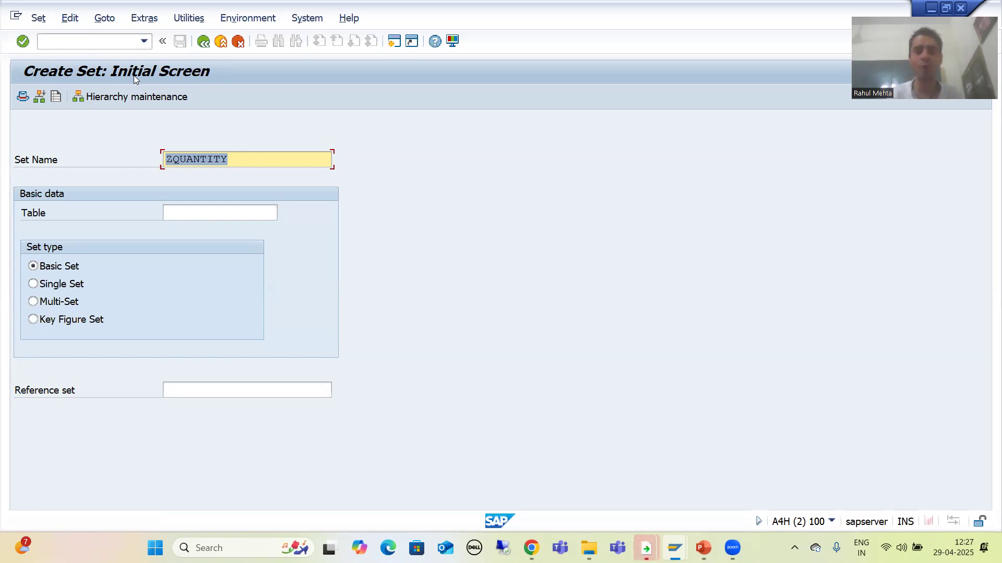
# Enter ZPM as the name of the new basic set, base it on table ZORDH_28 and continue.
pyautogui.press('BackSpace')
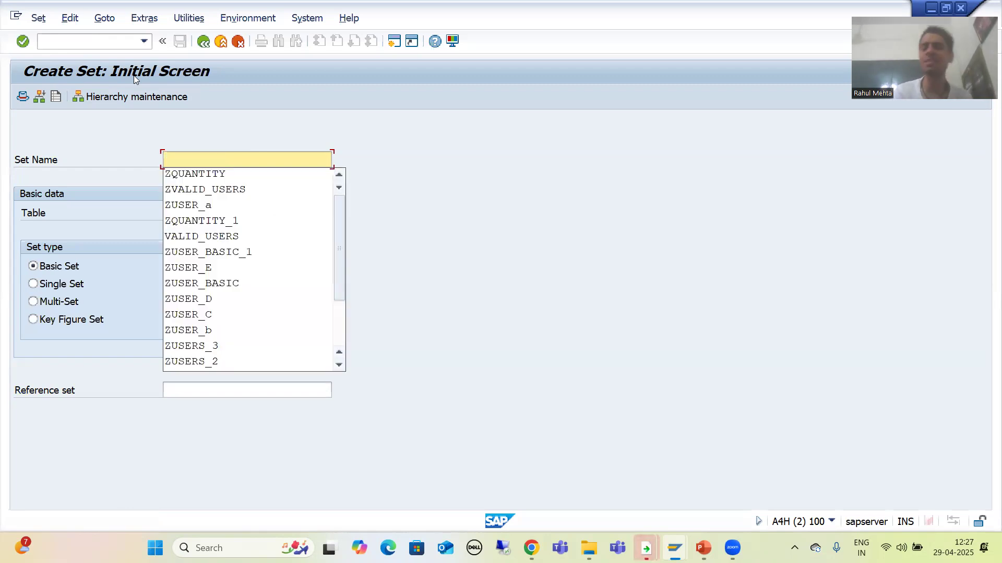
pyautogui.write('ZPM')
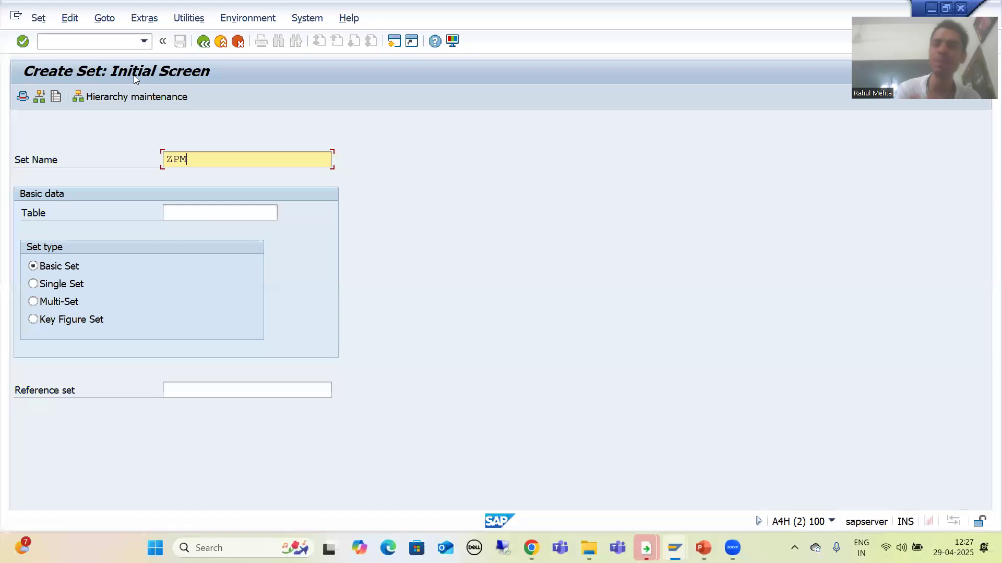
pyautogui.click(191, 215)
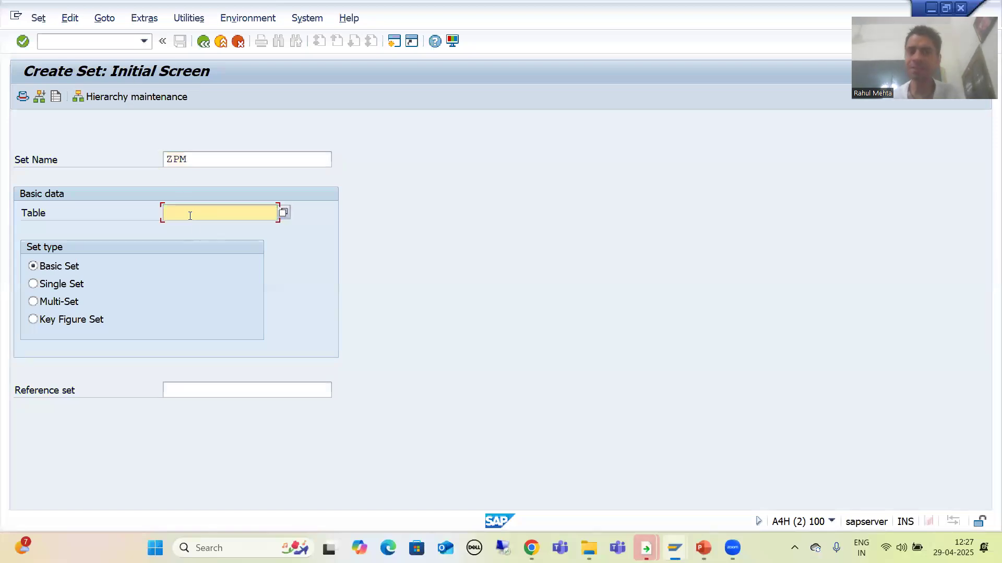
pyautogui.write('ZO')
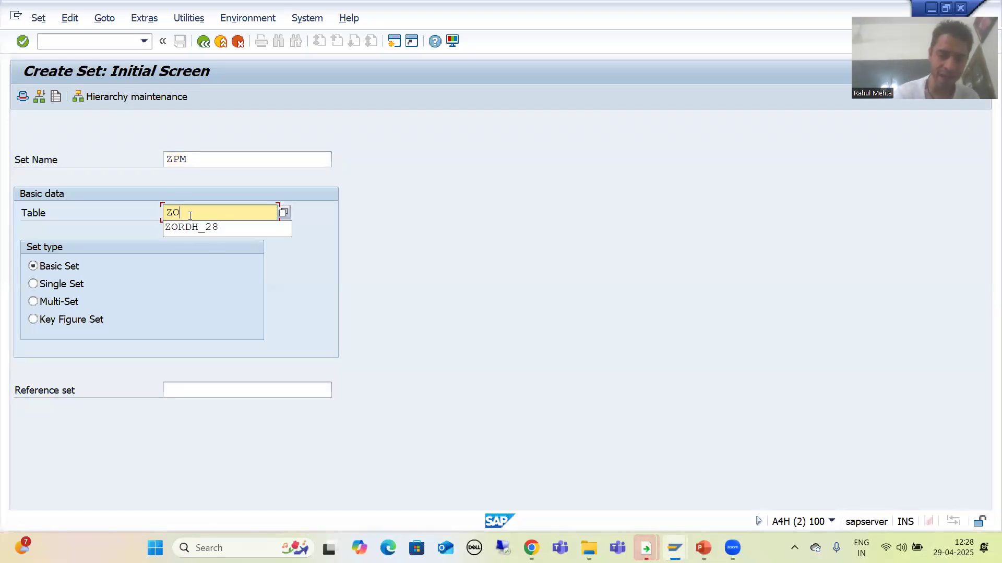
pyautogui.write('RDH_28')
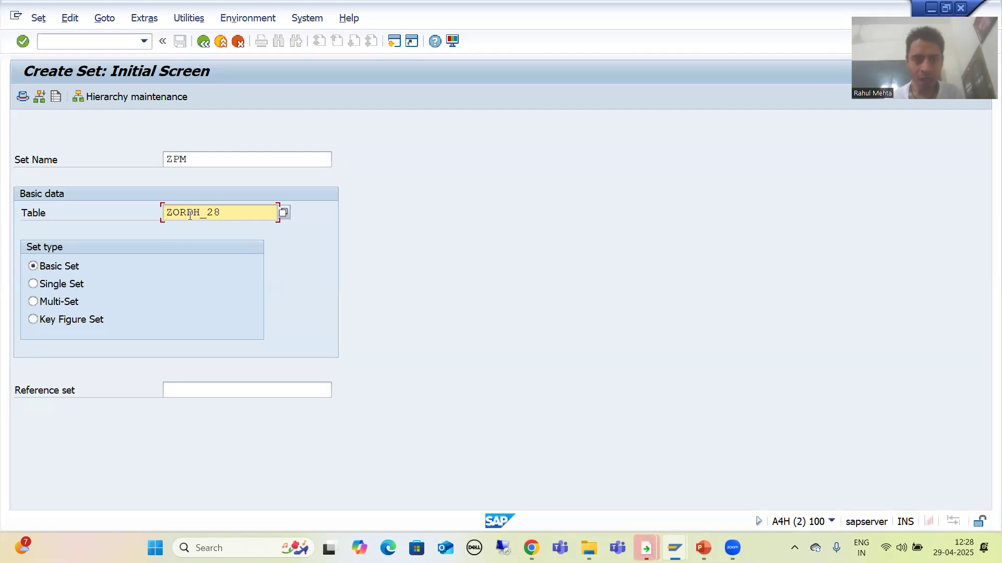
pyautogui.doubleClick(225, 212)
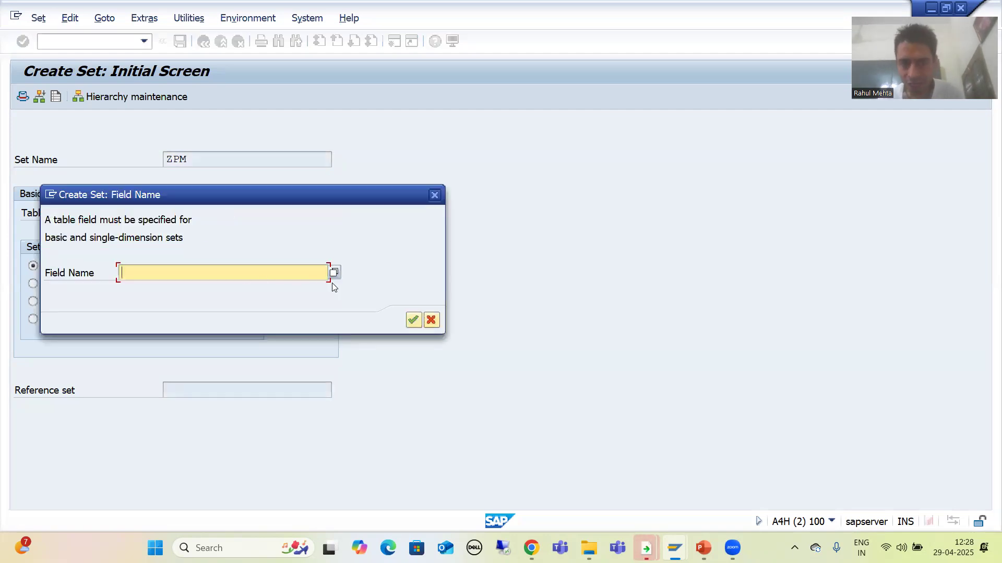
# Choose the payment mode field PM from the table's field list and confirm it for the set.
pyautogui.click(334, 277)
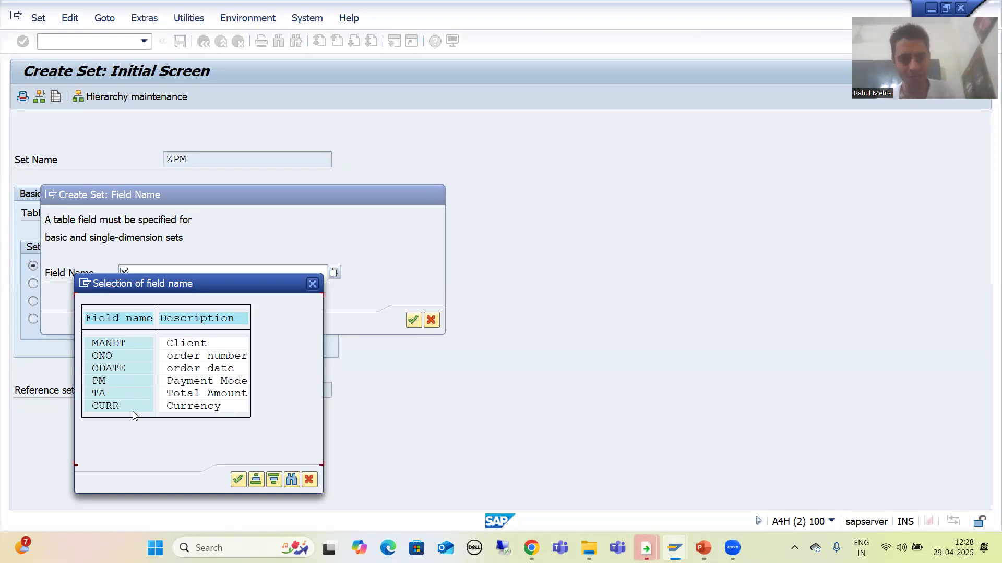
pyautogui.doubleClick(98, 382)
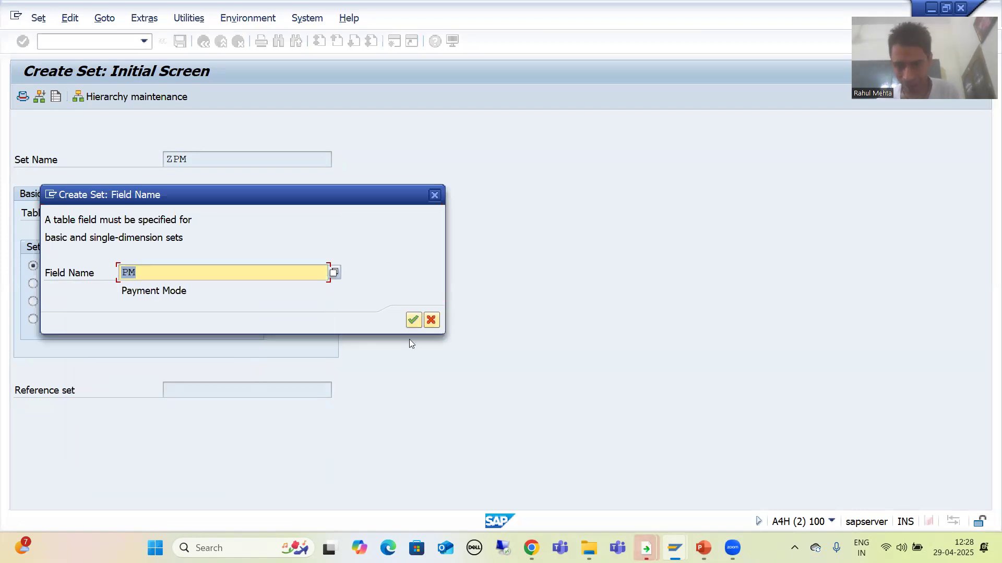
pyautogui.click(413, 319)
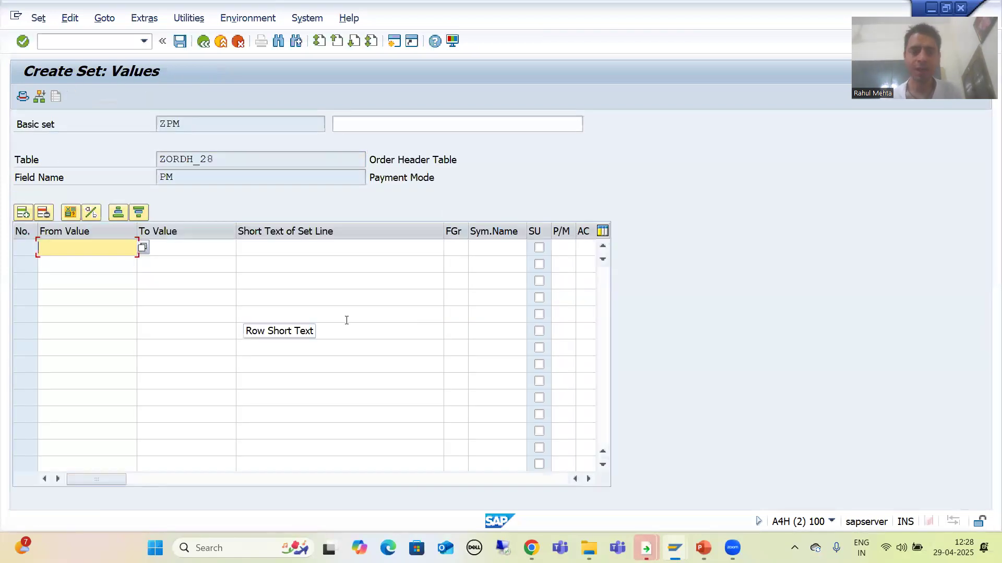
# Look up the possible entries for the first From Value and close the list without choosing one.
pyautogui.click(51, 250)
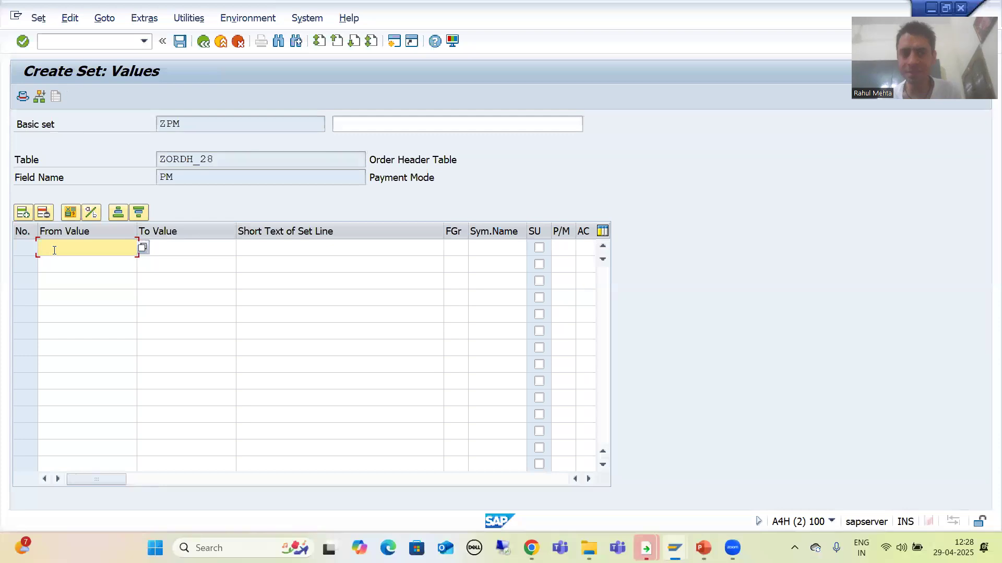
pyautogui.click(141, 248)
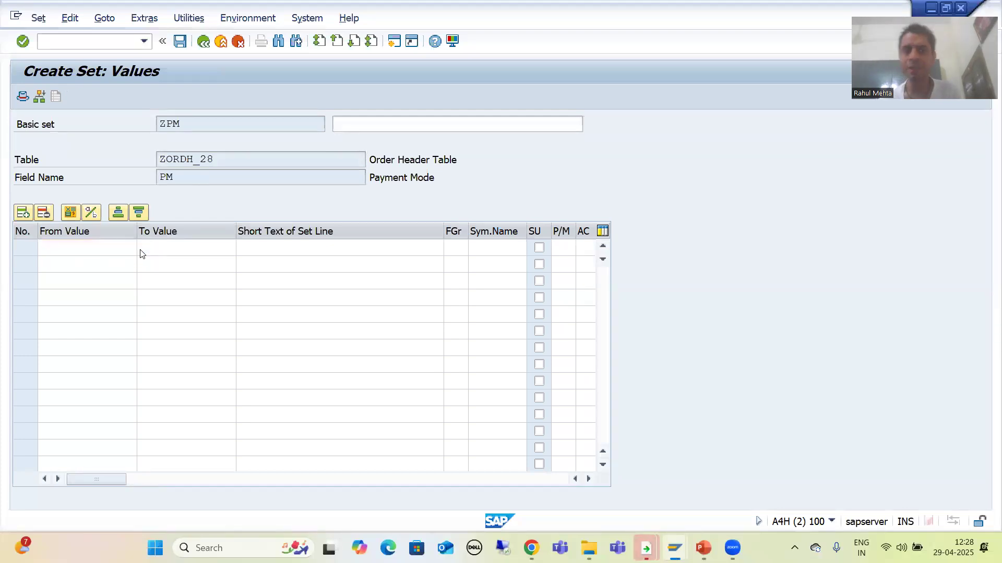
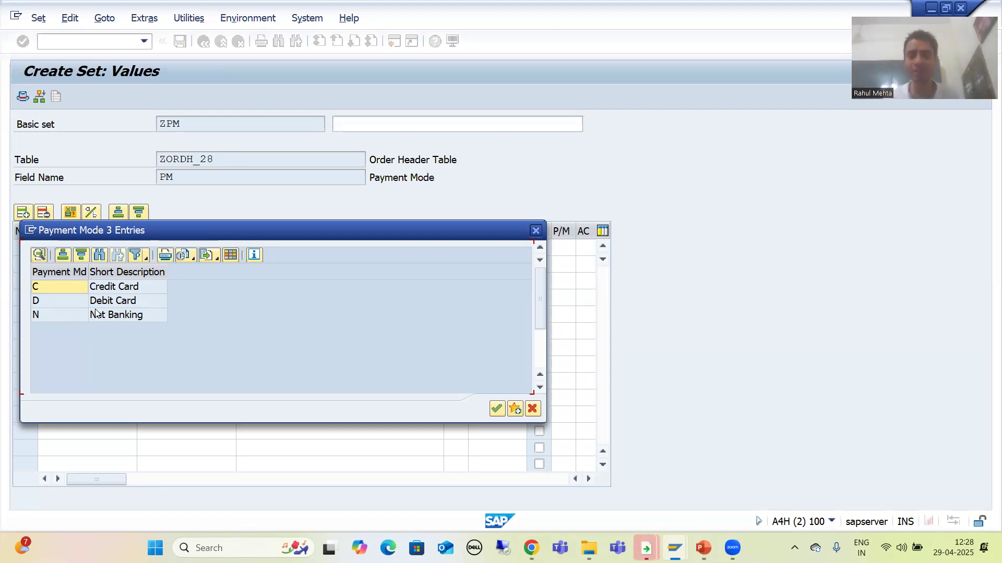
pyautogui.click(534, 408)
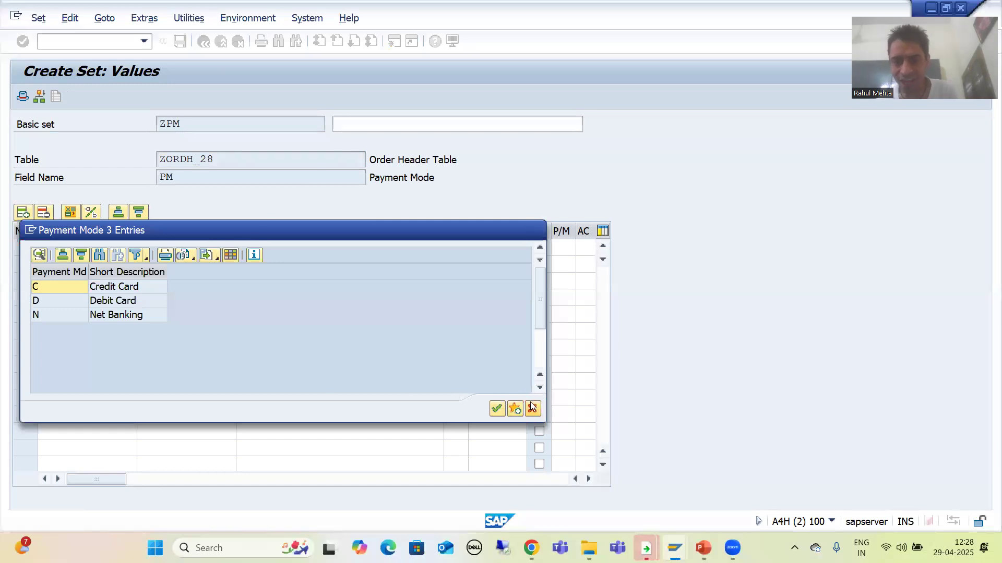
pyautogui.click(143, 248)
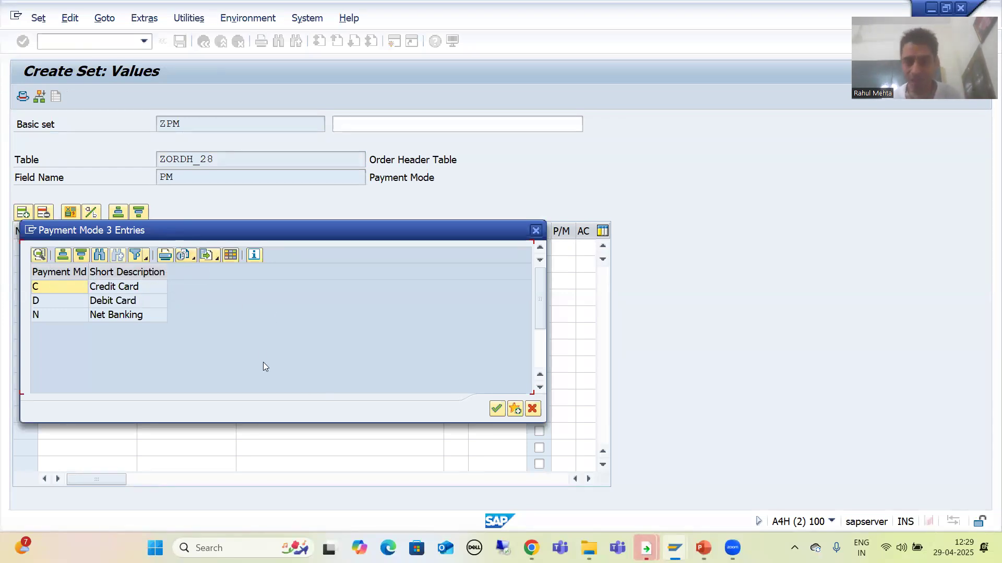
pyautogui.click(532, 408)
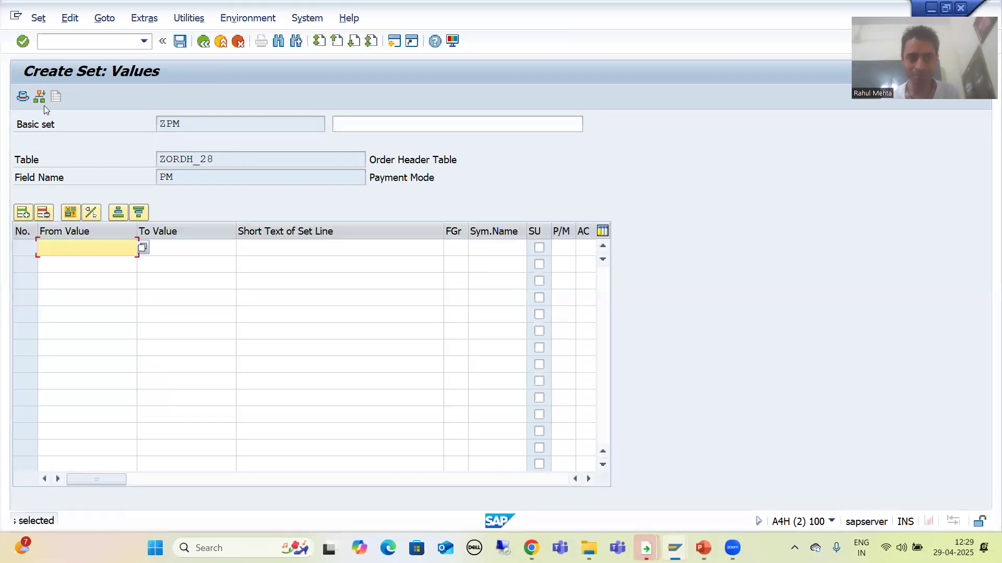
# Open the ABAP Dictionary (SE11) in a new session and display the database table ZORDH_28.
pyautogui.click(89, 41)
pyautogui.write('/nse11')
pyautogui.press('Return')
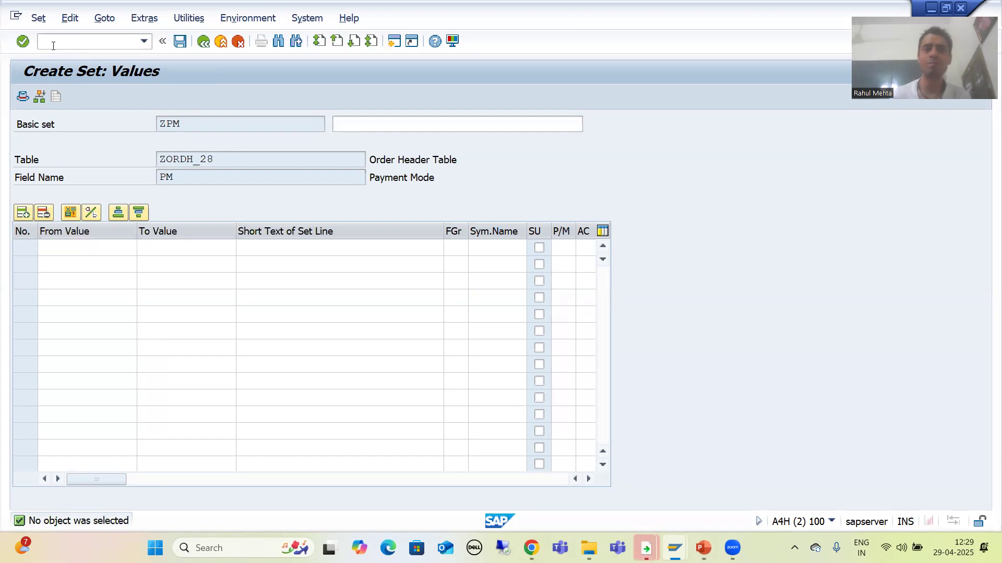
pyautogui.write('ZO')
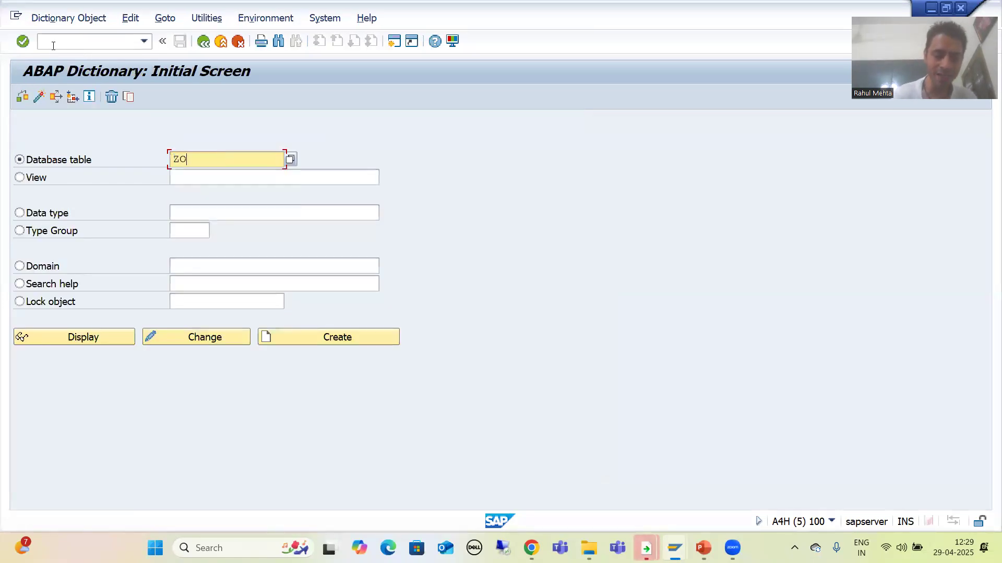
pyautogui.write('RDH_28')
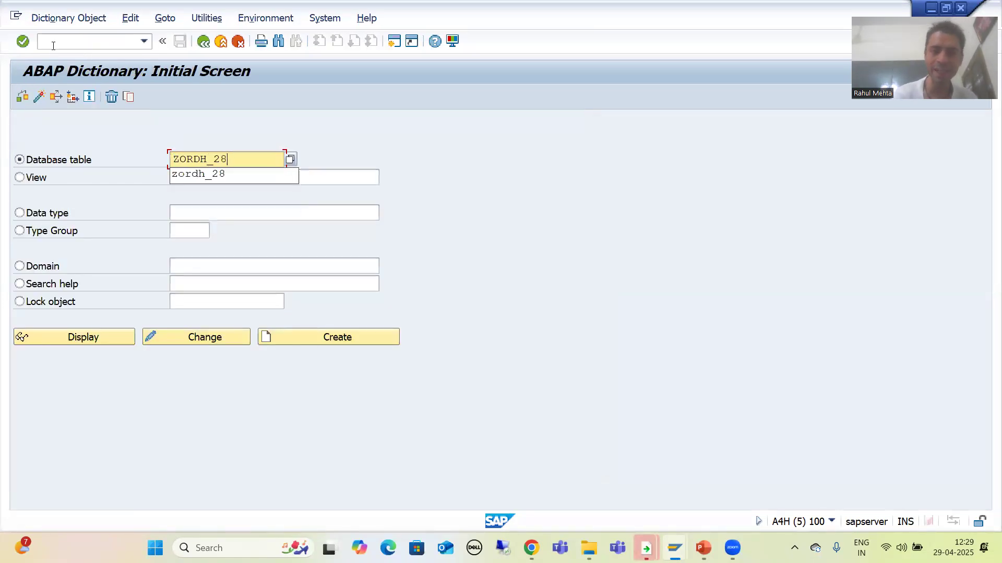
pyautogui.click(96, 335)
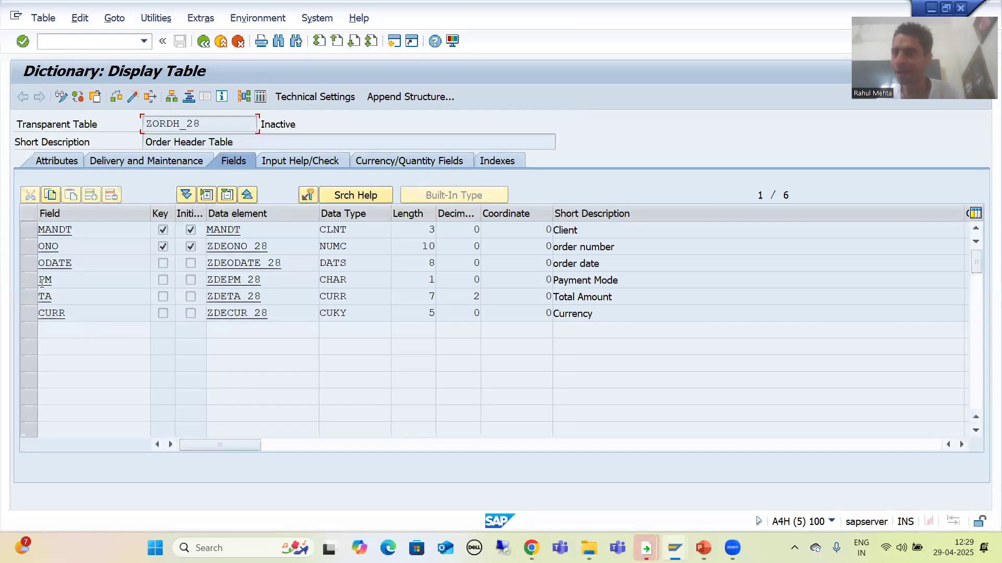
# Go through data element ZDEPM_28 to its domain and examine all fixed values in the value range.
pyautogui.doubleClick(238, 280)
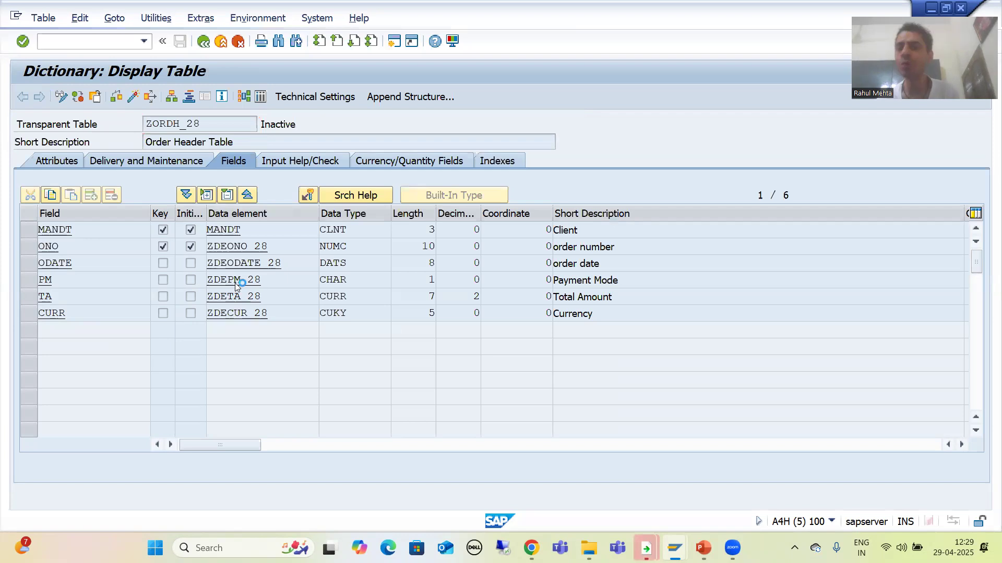
pyautogui.doubleClick(244, 213)
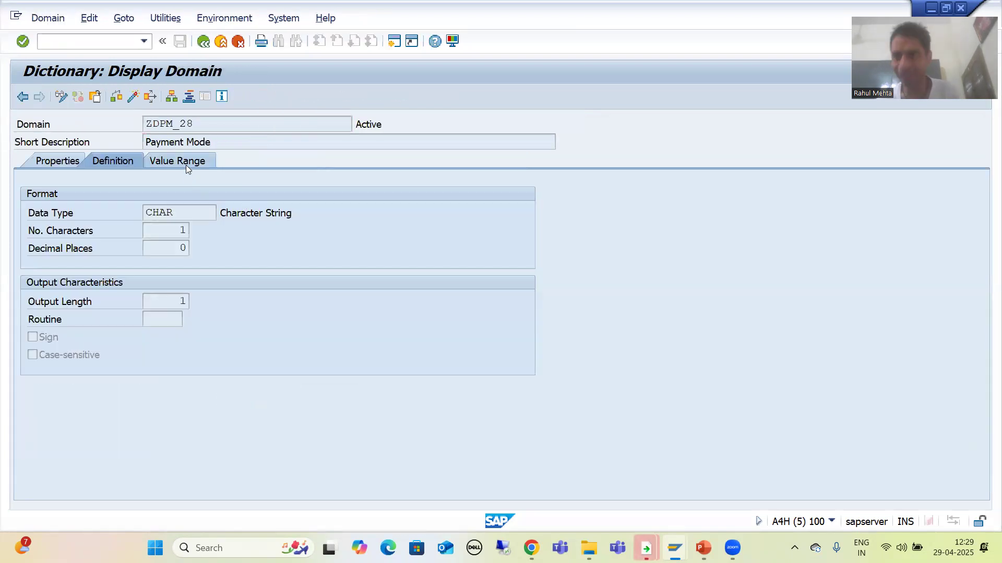
pyautogui.click(186, 162)
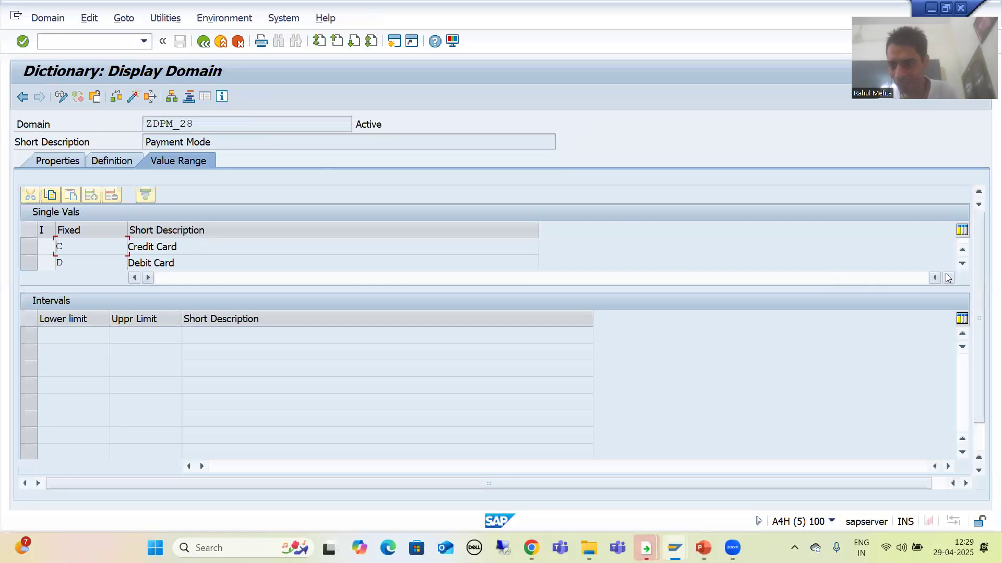
pyautogui.click(962, 263)
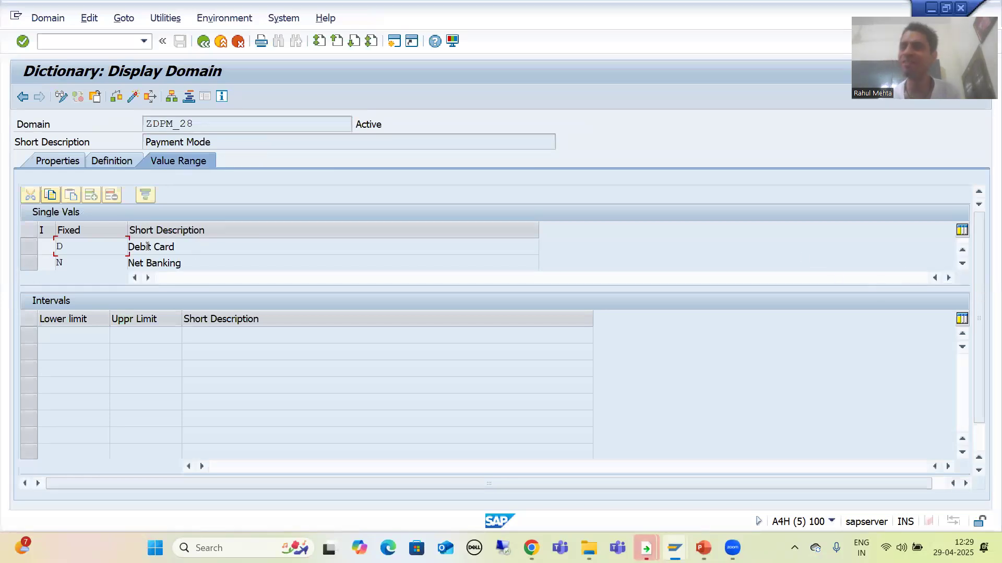
# Return to the set creation session and restart transaction GS01.
pyautogui.hotkey('alt', 'Tab')
pyautogui.click(101, 251)
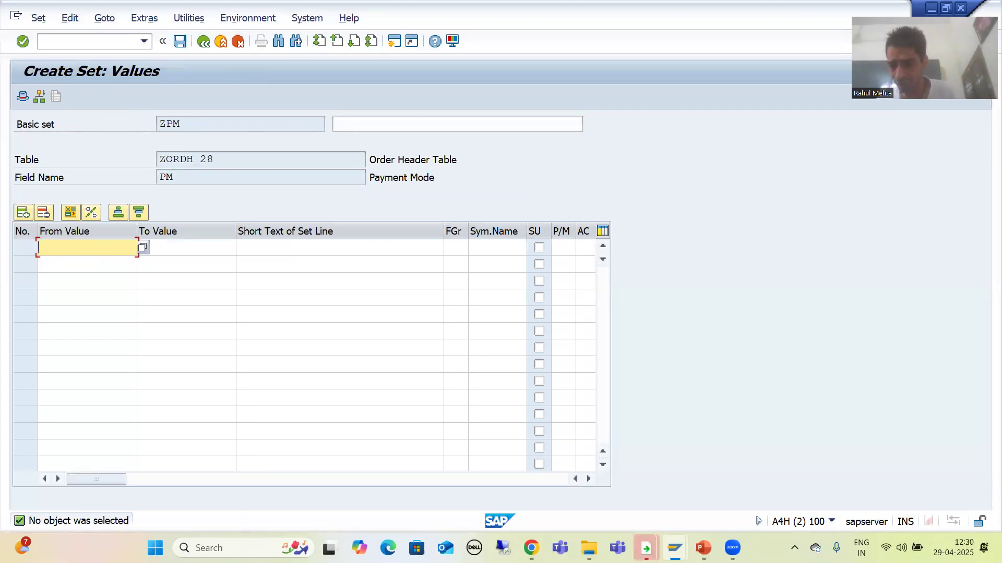
pyautogui.moveTo(675, 548)
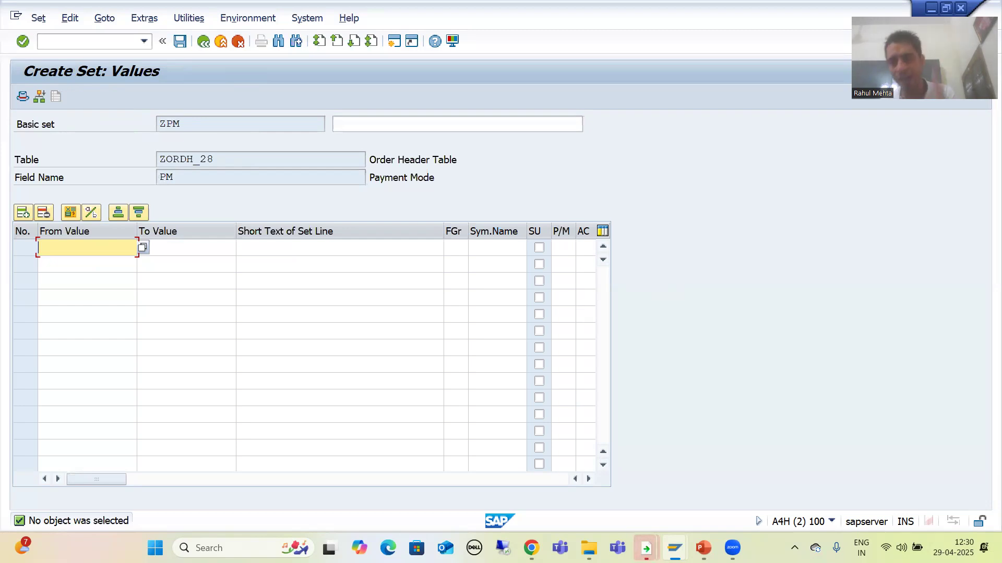
pyautogui.click(66, 44)
pyautogui.write('/ng')
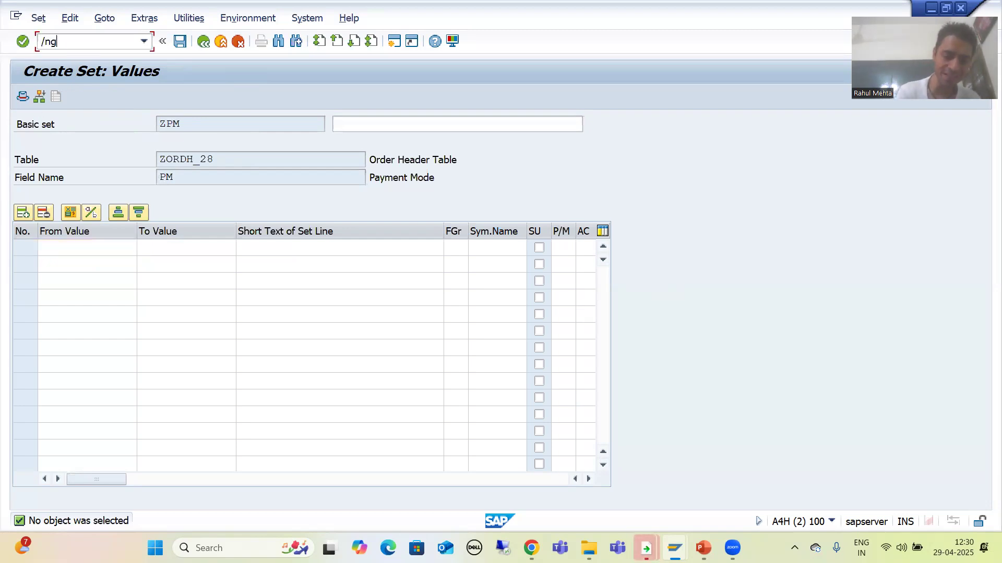
pyautogui.write('s01')
pyautogui.press('Return')
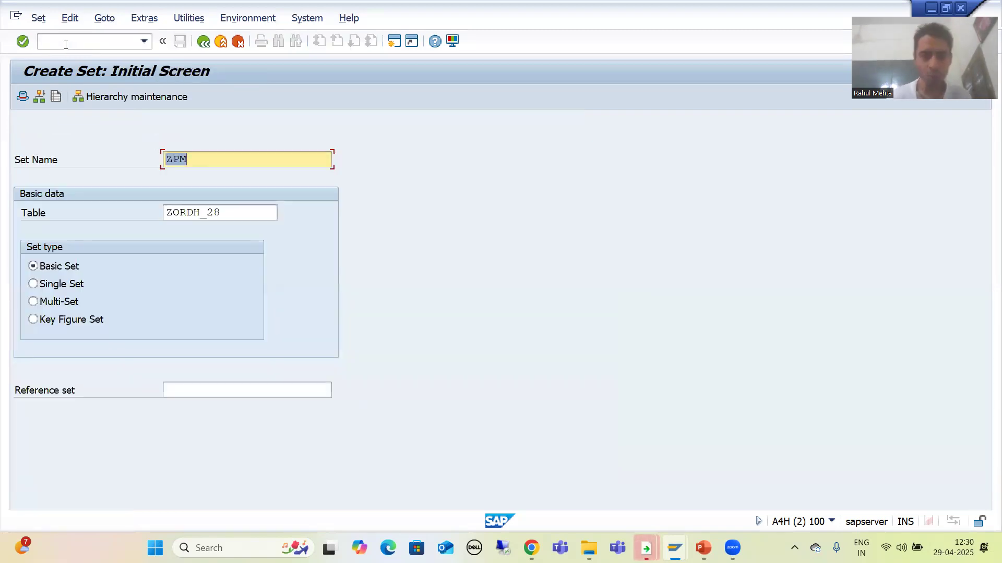
# Replace the set name with ZQUANITY.
pyautogui.press('BackSpace')
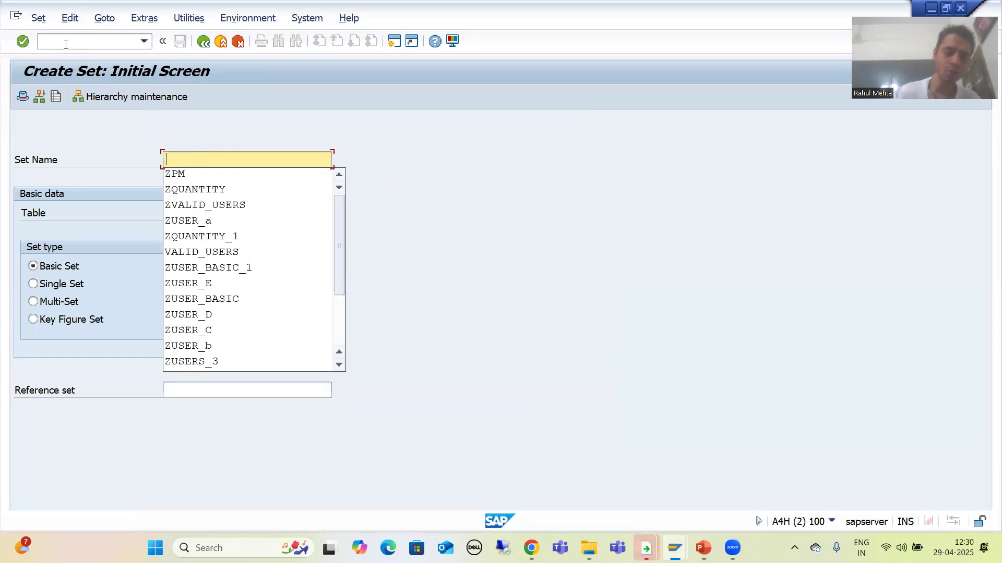
pyautogui.write('ZQUANITY')
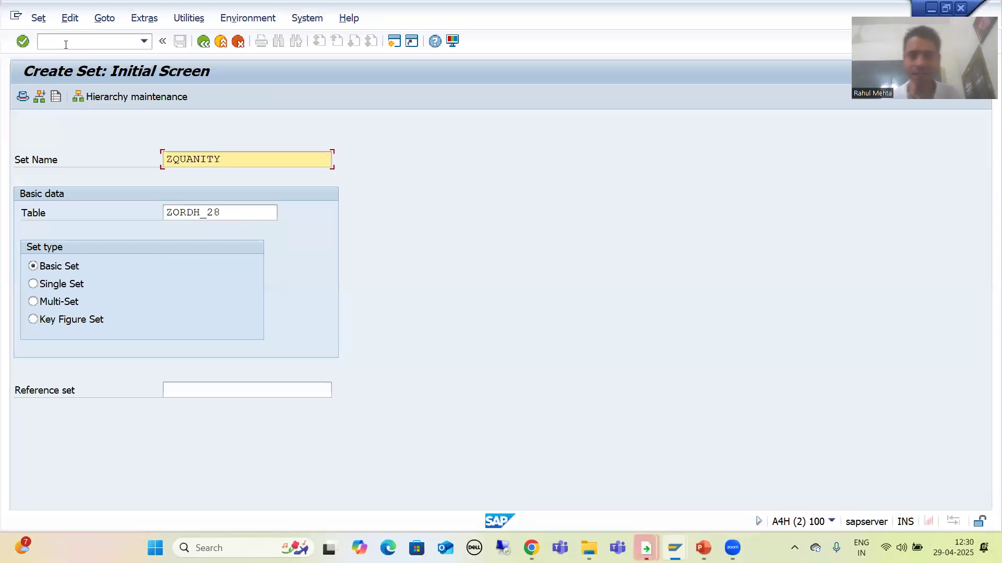
pyautogui.moveTo(174, 159); pyautogui.dragTo(162, 163)
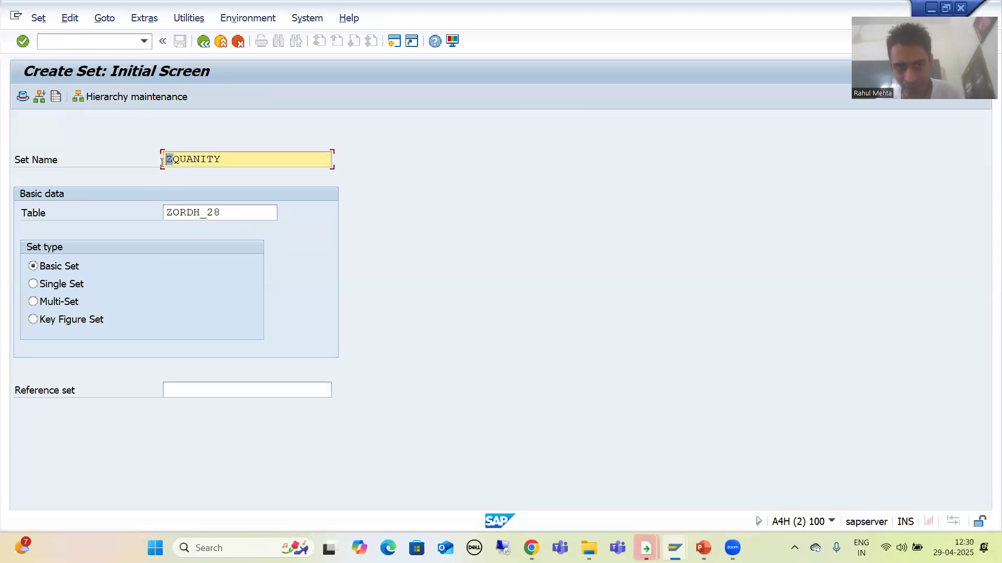
pyautogui.click(163, 162)
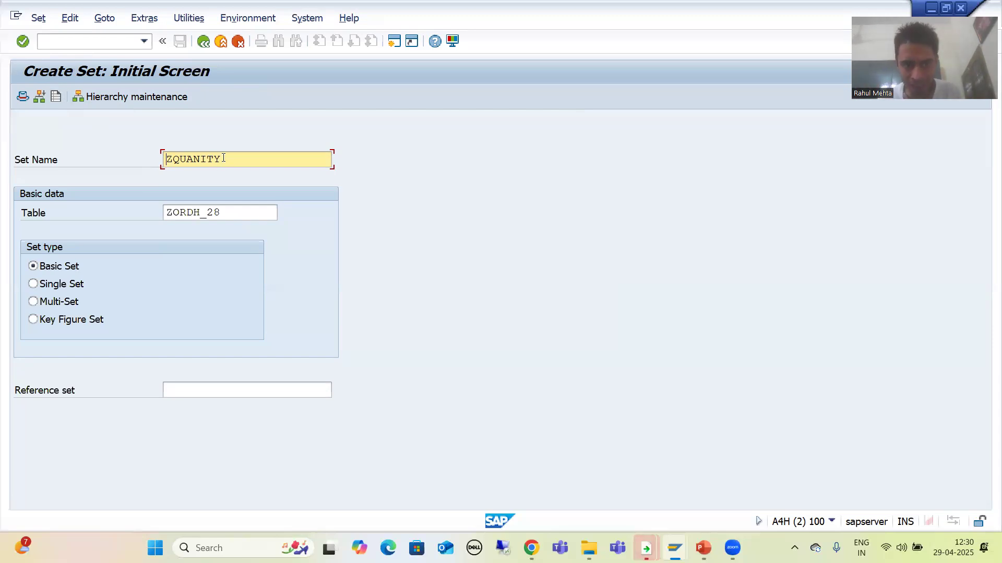
# Clear the table name in the basic data of the new set.
pyautogui.click(238, 213)
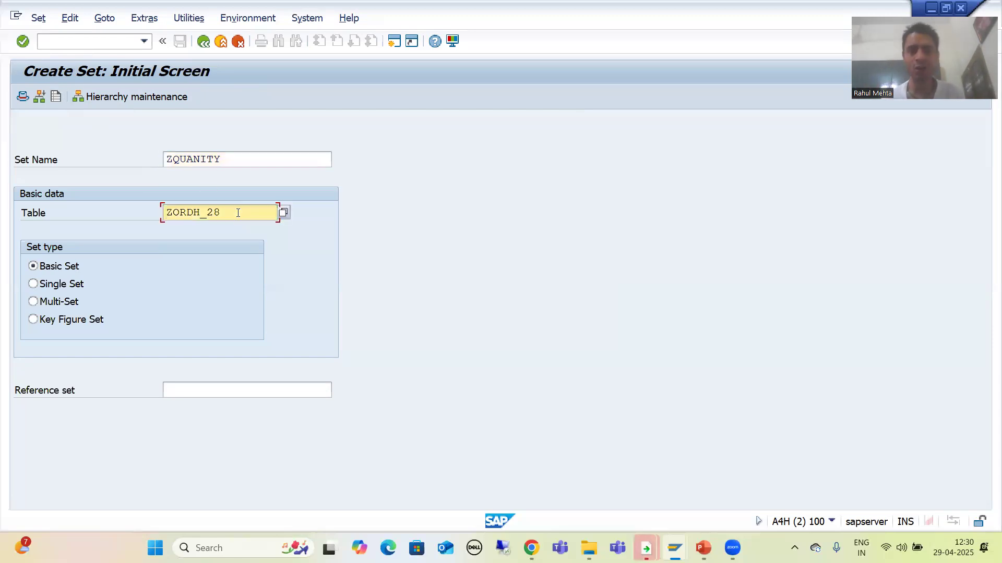
pyautogui.press('BackSpace')
pyautogui.press('BackSpace')
pyautogui.press('BackSpace')
pyautogui.press('BackSpace')
pyautogui.press('BackSpace')
pyautogui.press('BackSpace')
pyautogui.press('BackSpace')
pyautogui.press('BackSpace')
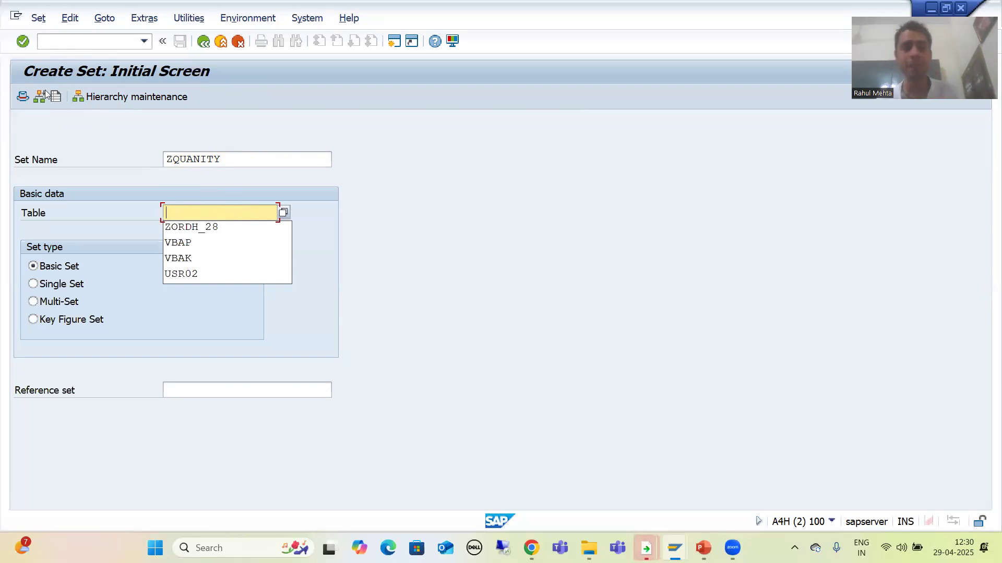
# Open the ABAP Dictionary (SE11) in another new session.
pyautogui.hotkey('ctrl', '/')
pyautogui.write('/nggb0')
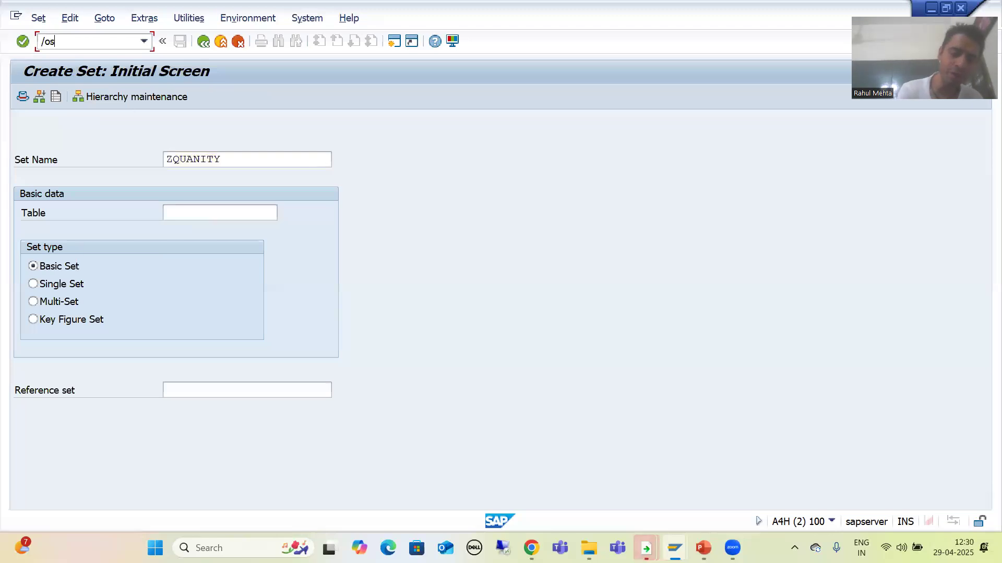
pyautogui.press('Return')
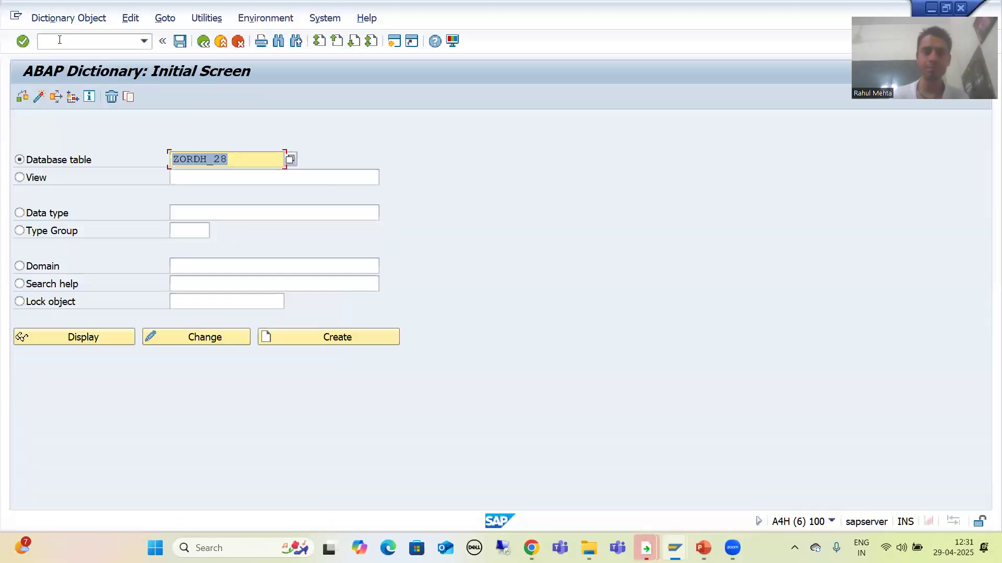
# Display database table VBAP and locate its field KWMENG in the component list.
pyautogui.write('VBAP')
pyautogui.press('Return')
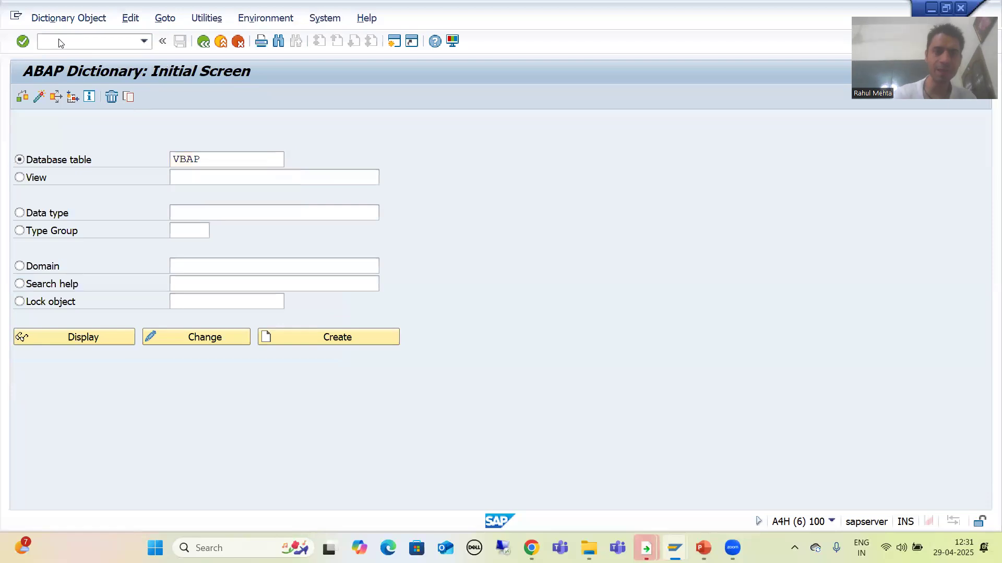
pyautogui.click(110, 337)
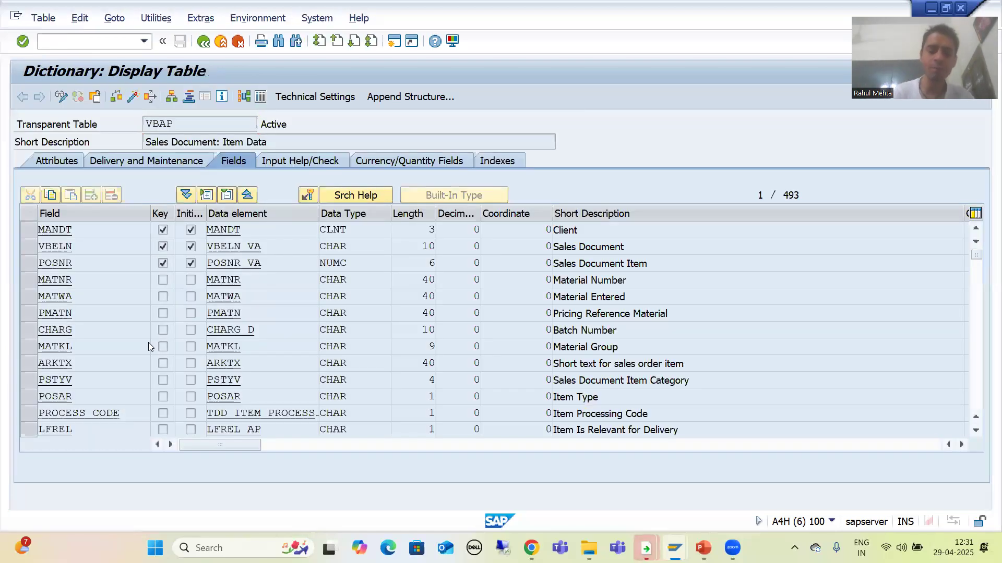
pyautogui.hotkey('ctrl', 'f')
pyautogui.write('KWMENG')
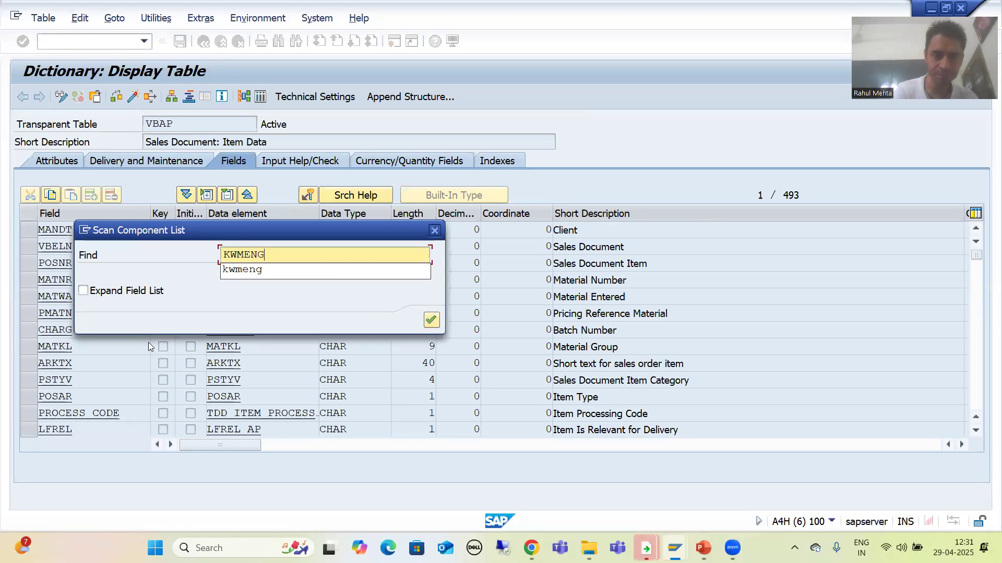
pyautogui.press('Return')
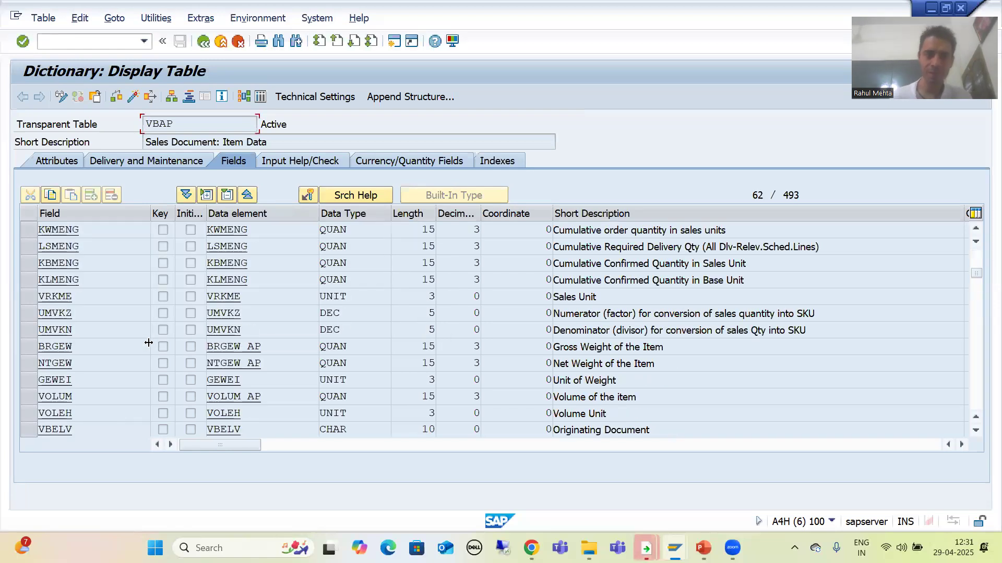
pyautogui.click(52, 230)
# Return to the set creation session and assign table VBAP to the basic set ZQUANITY, continuing to the field name request.
pyautogui.hotkey('alt', 'Tab')
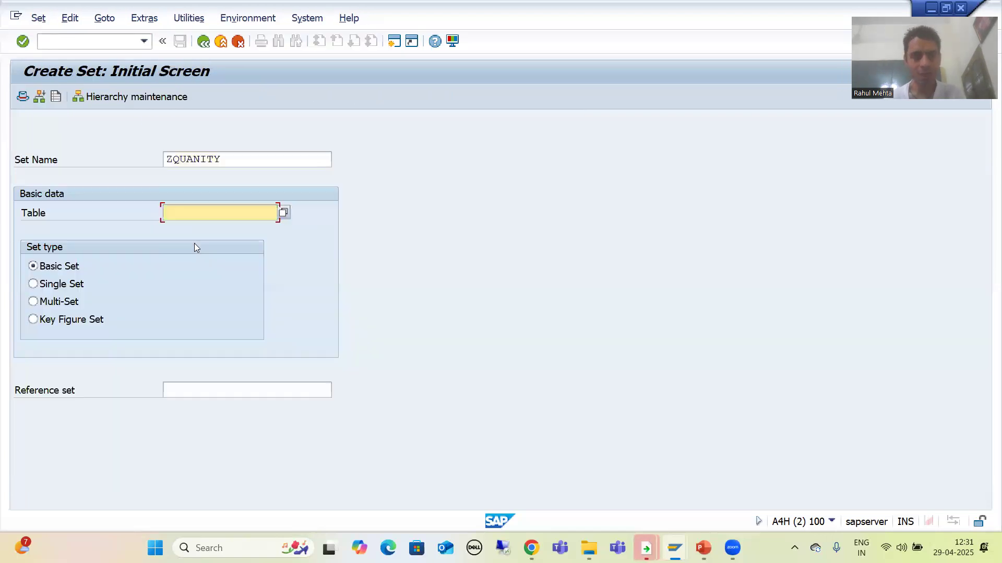
pyautogui.write('VB')
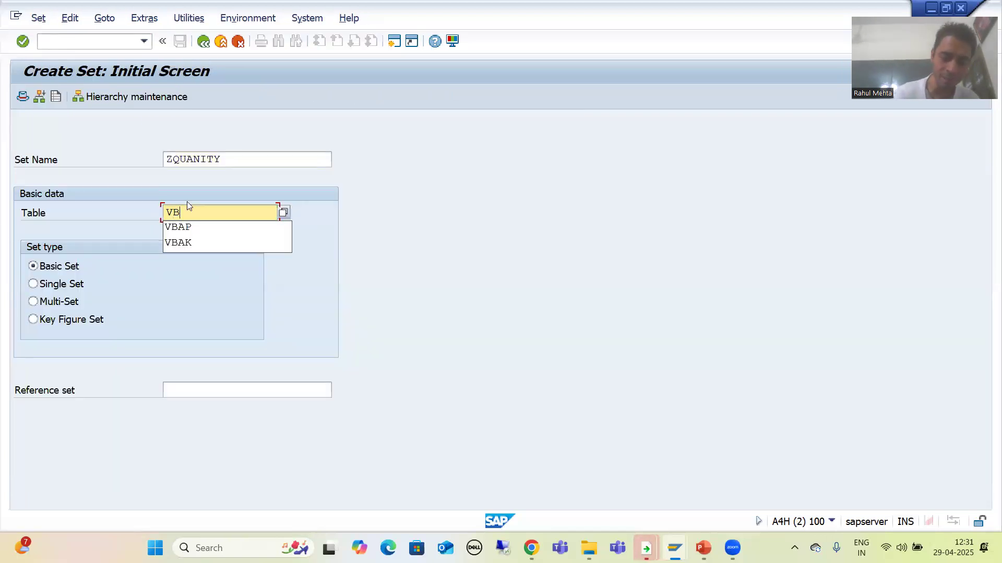
pyautogui.press('Down')
pyautogui.press('Return')
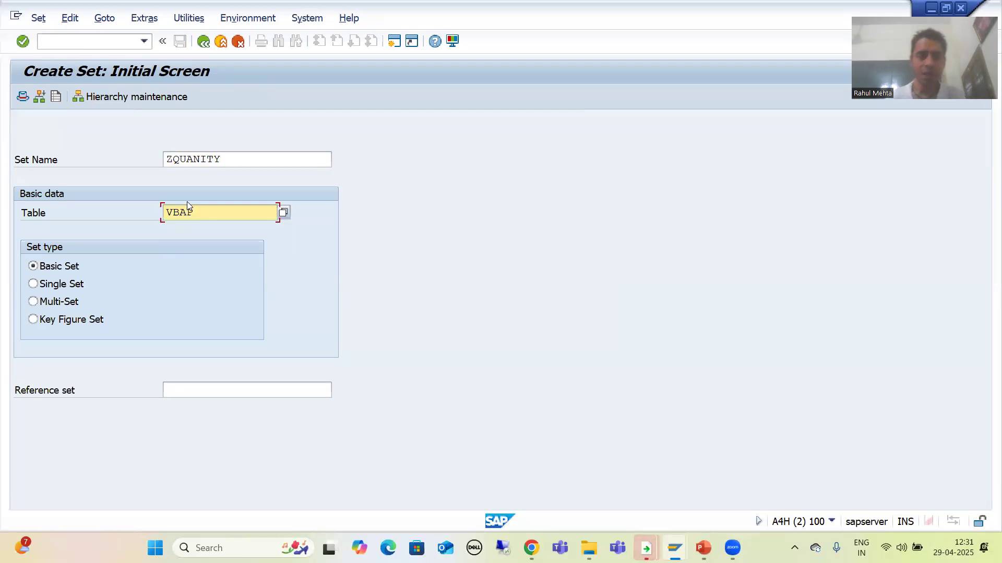
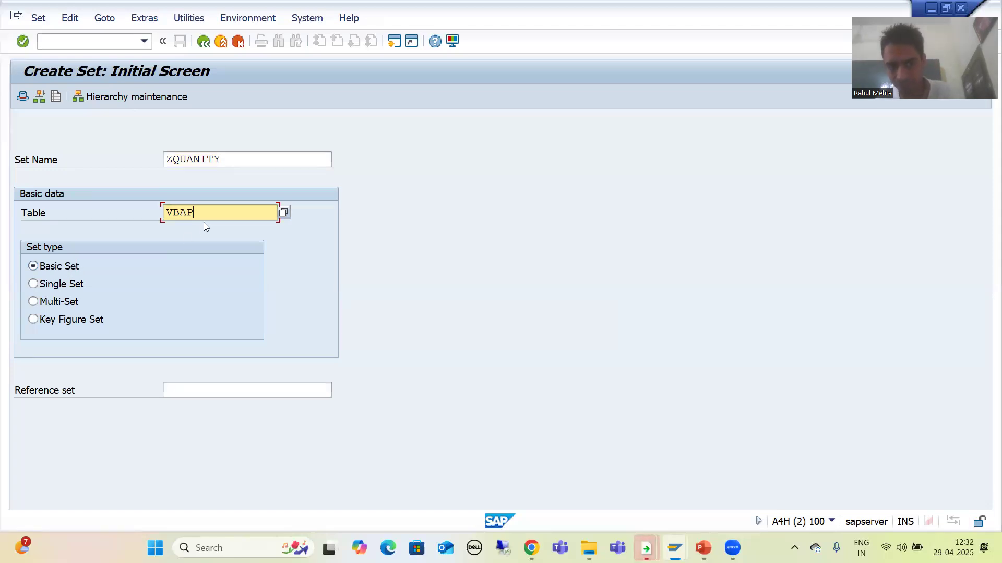
pyautogui.press('Return')
# Clear the prefilled field name, search the available fields for KWMENG and confirm it as the set's field.
pyautogui.click(153, 277)
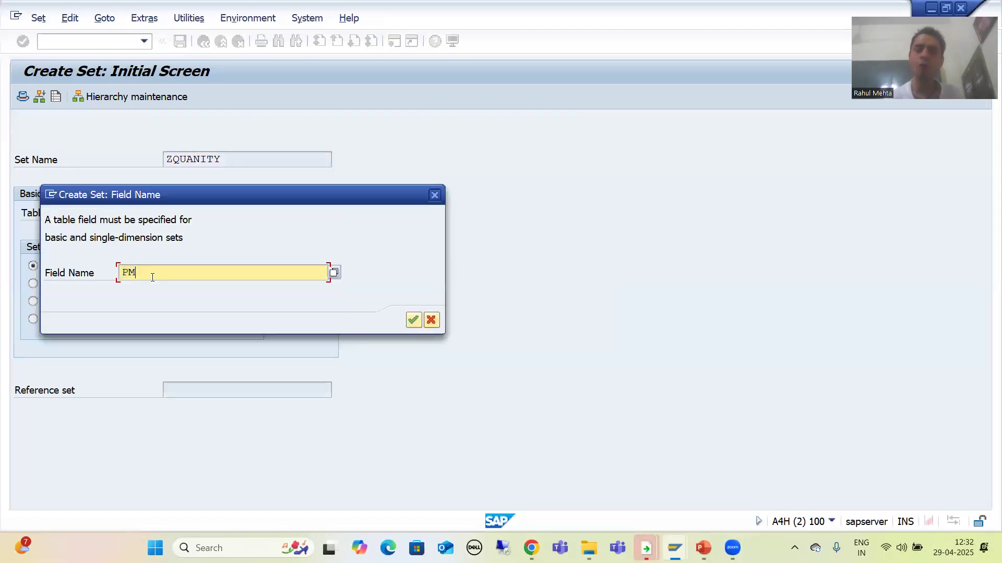
pyautogui.press('BackSpace')
pyautogui.press('BackSpace')
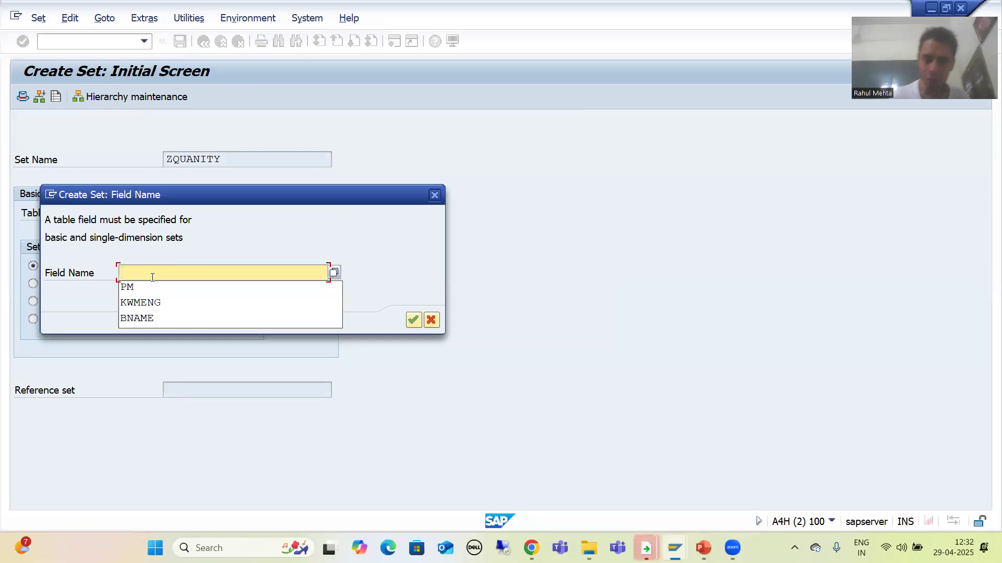
pyautogui.click(334, 273)
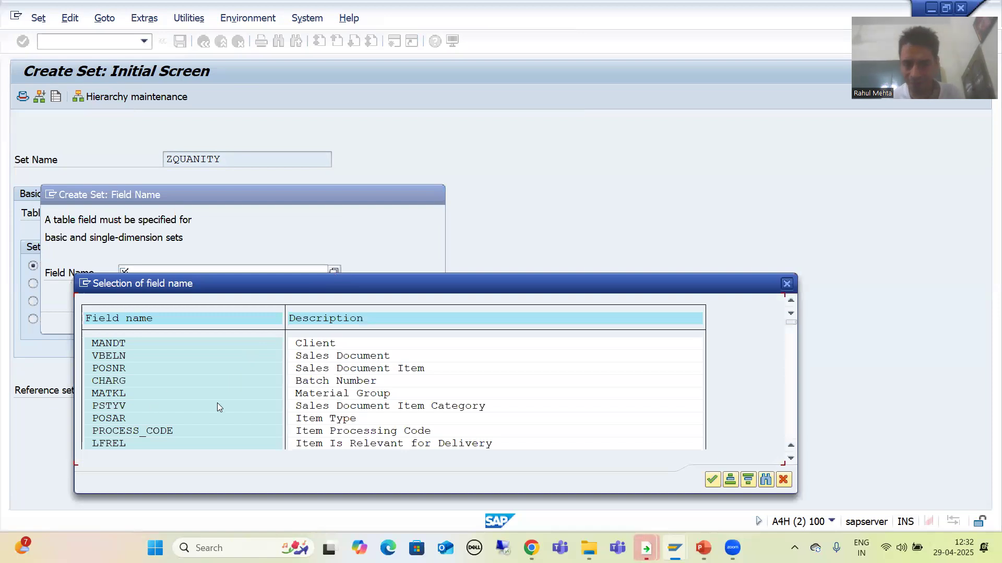
pyautogui.click(766, 479)
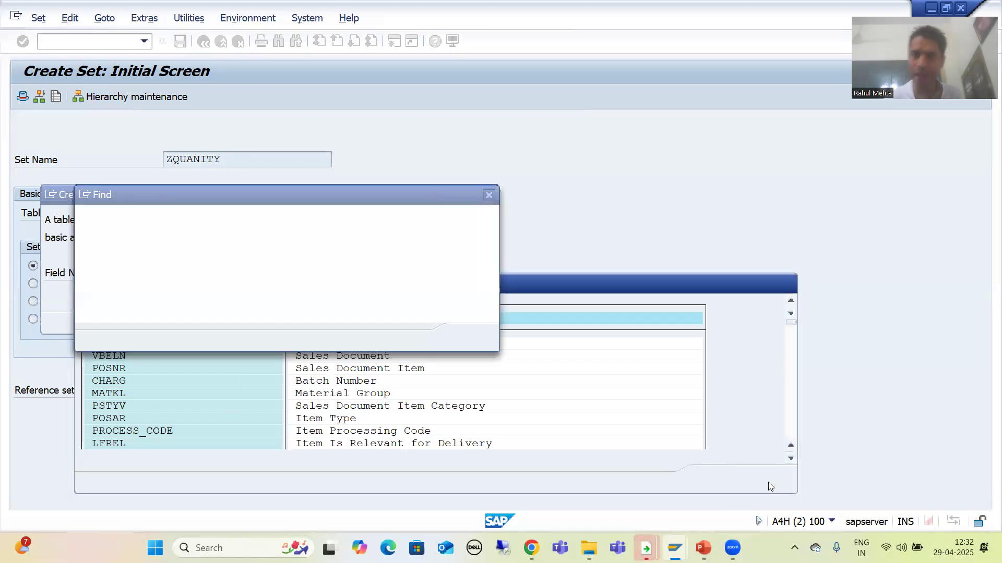
pyautogui.write('KWMENG')
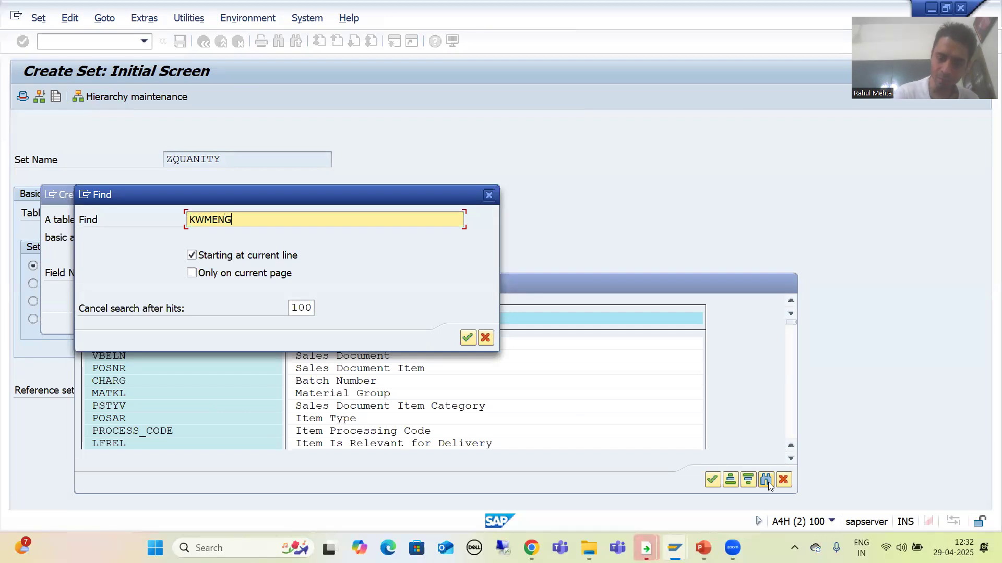
pyautogui.press('Return')
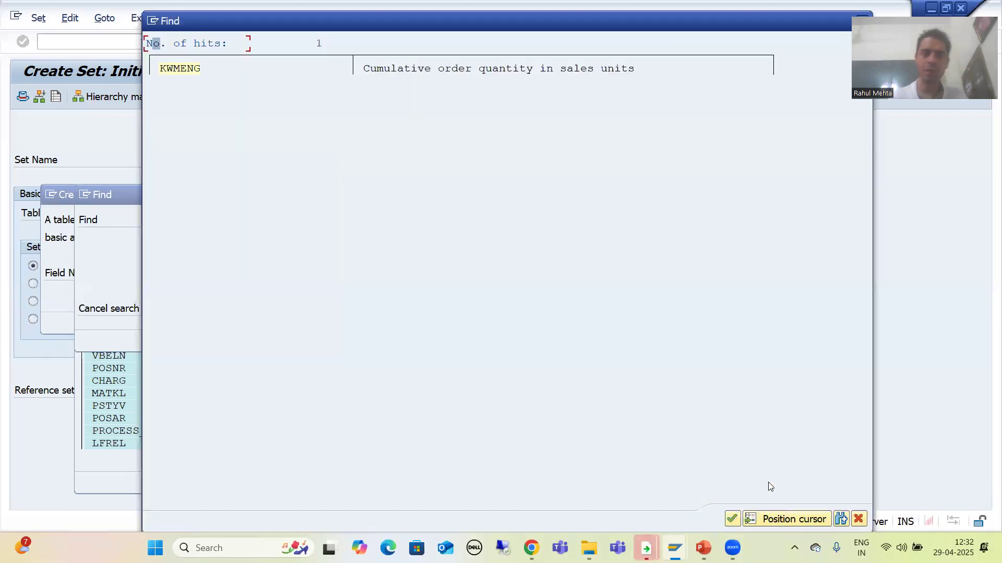
pyautogui.doubleClick(181, 71)
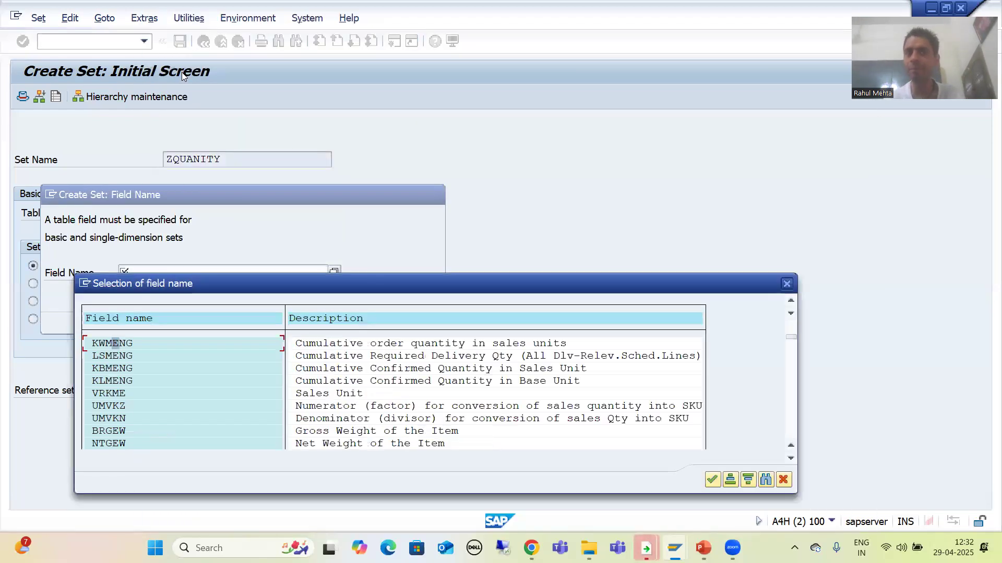
pyautogui.doubleClick(120, 344)
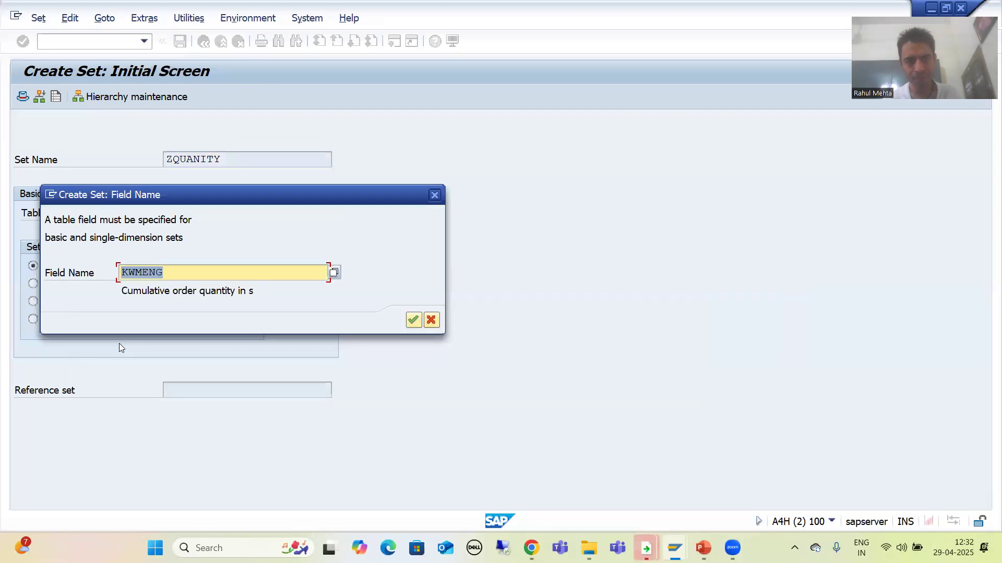
pyautogui.click(413, 320)
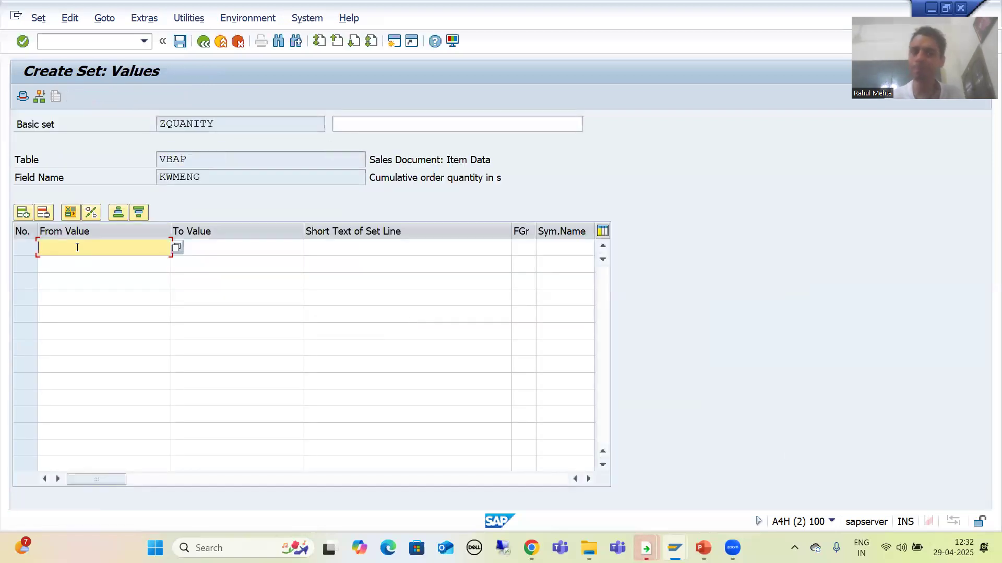
# Enter 1000.000 as the first From Value of the set and request the possible values for that entry.
pyautogui.write('100')
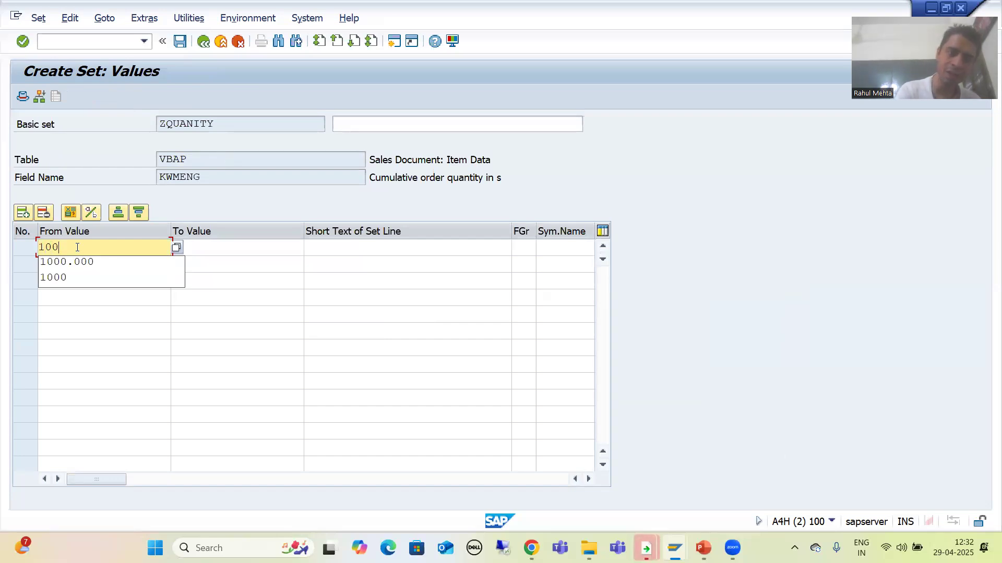
pyautogui.write('0.000')
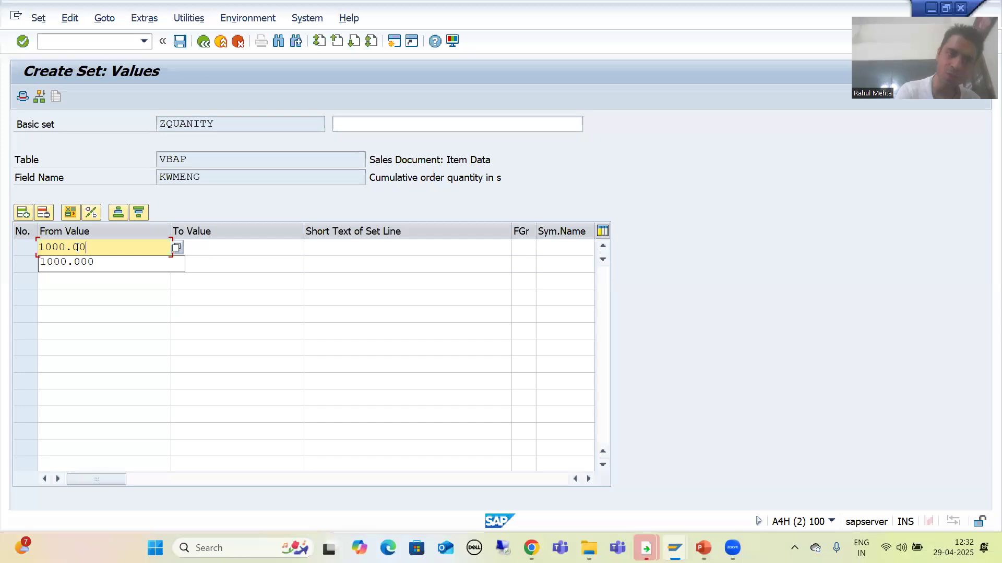
pyautogui.click(177, 249)
pyautogui.click(177, 248)
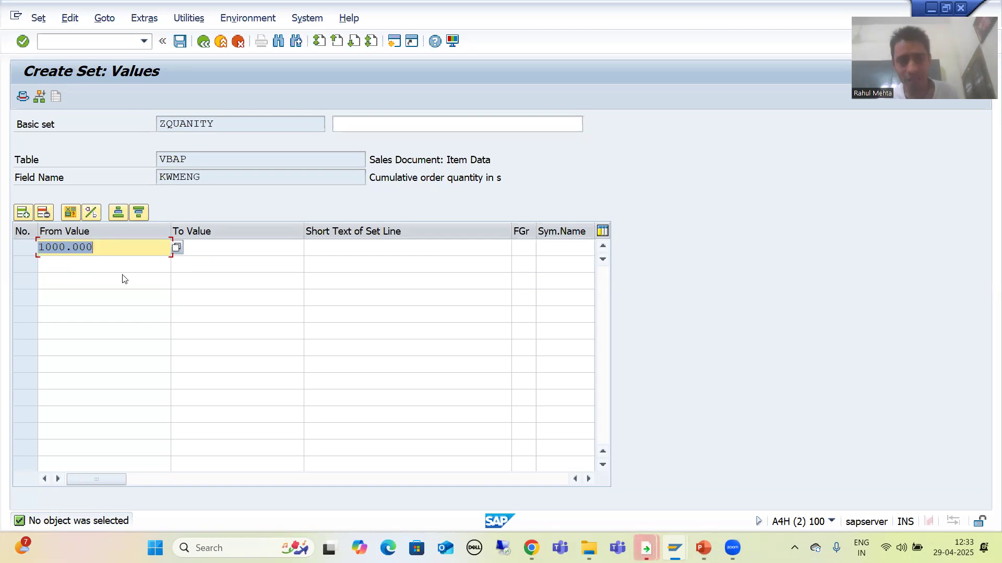
pyautogui.click(90, 265)
pyautogui.click(94, 248)
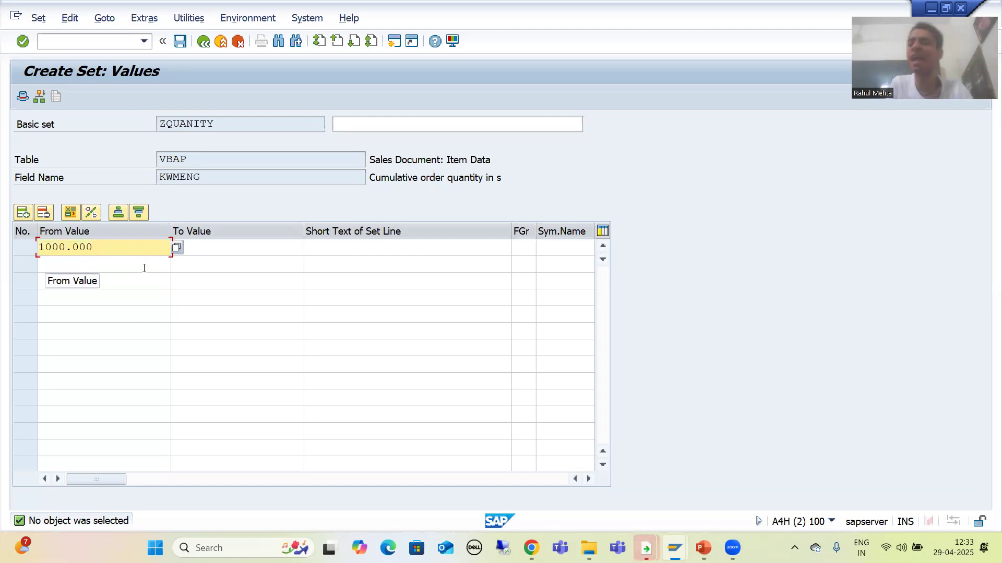
# In the VBAP dictionary session, open the domain behind data element KWMENG and examine its value range and value table.
pyautogui.hotkey('alt', 'Tab')
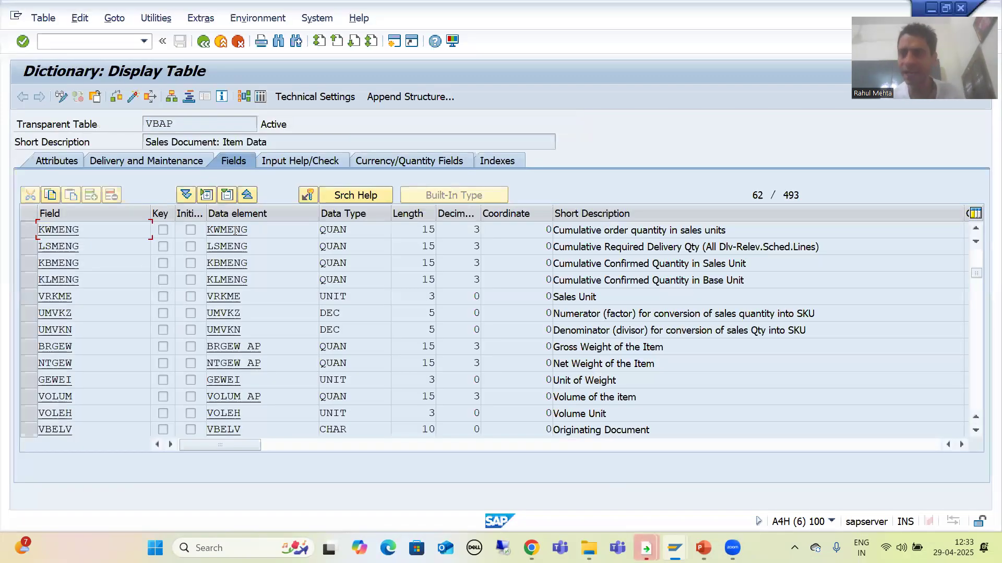
pyautogui.doubleClick(234, 230)
pyautogui.doubleClick(229, 213)
pyautogui.click(193, 164)
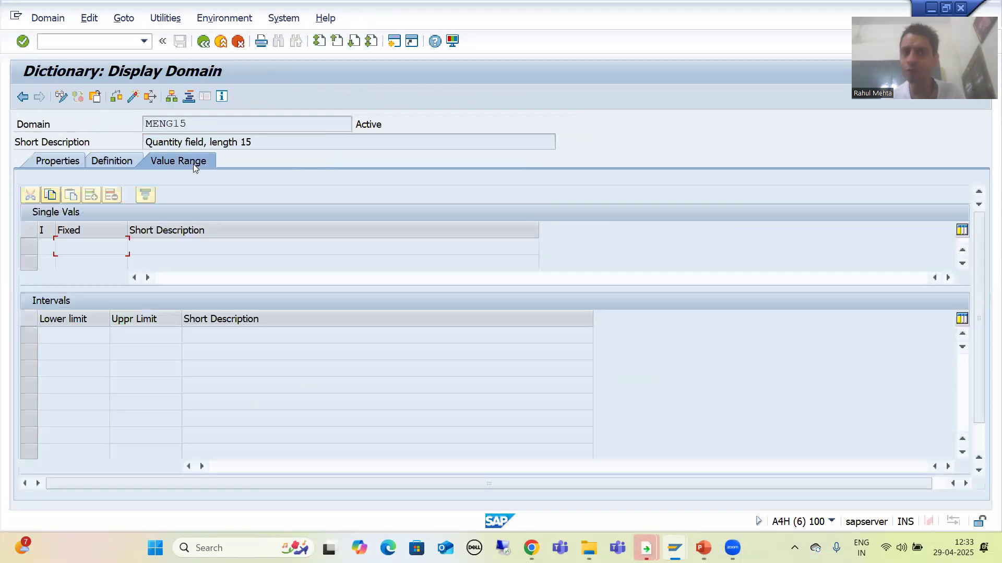
pyautogui.scroll(-1, 261, 313)
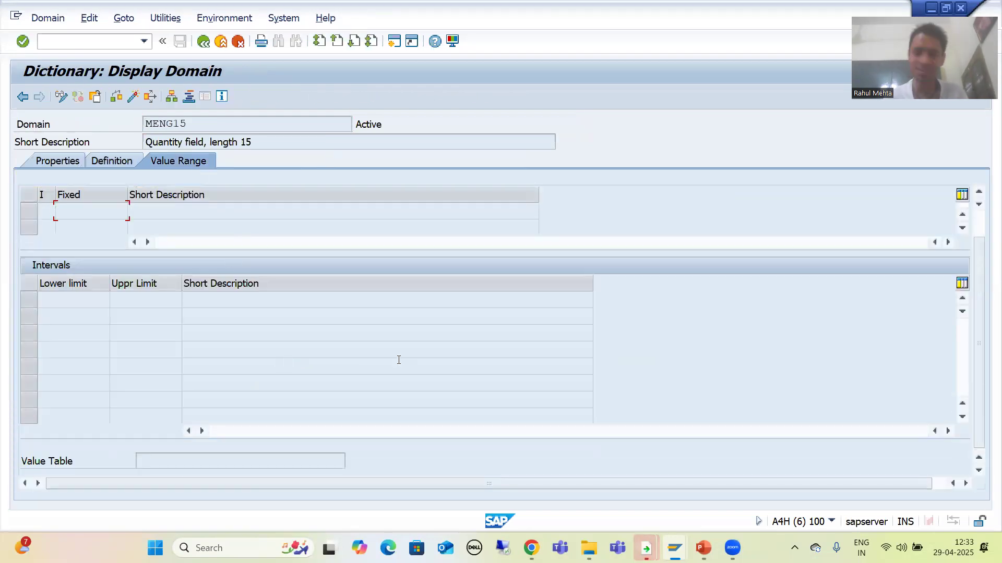
# From the set creation session, open the ABAP Dictionary (SE11) in a new session and display table SETLEAF.
pyautogui.hotkey('alt', 'Tab')
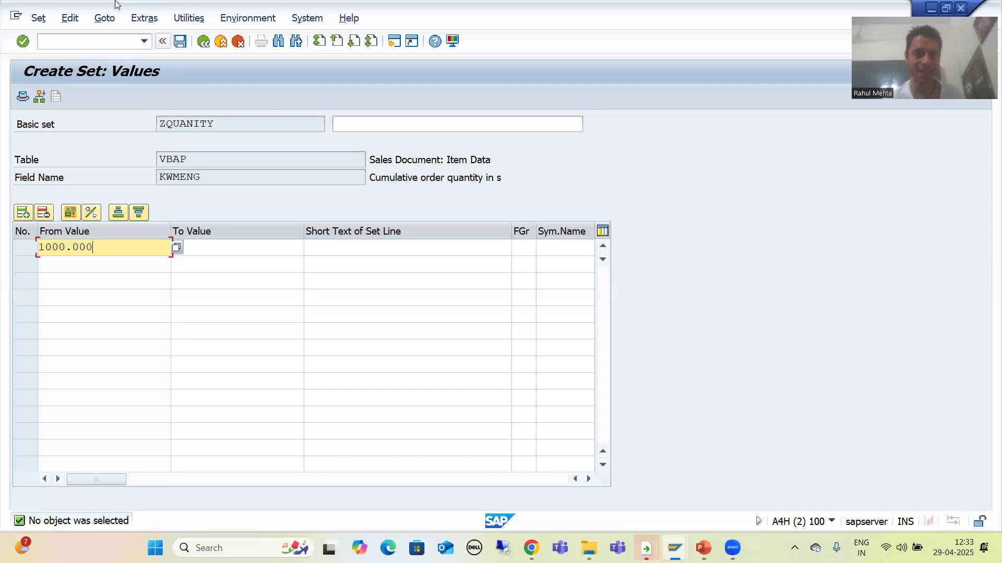
pyautogui.click(53, 41)
pyautogui.write('/ose11')
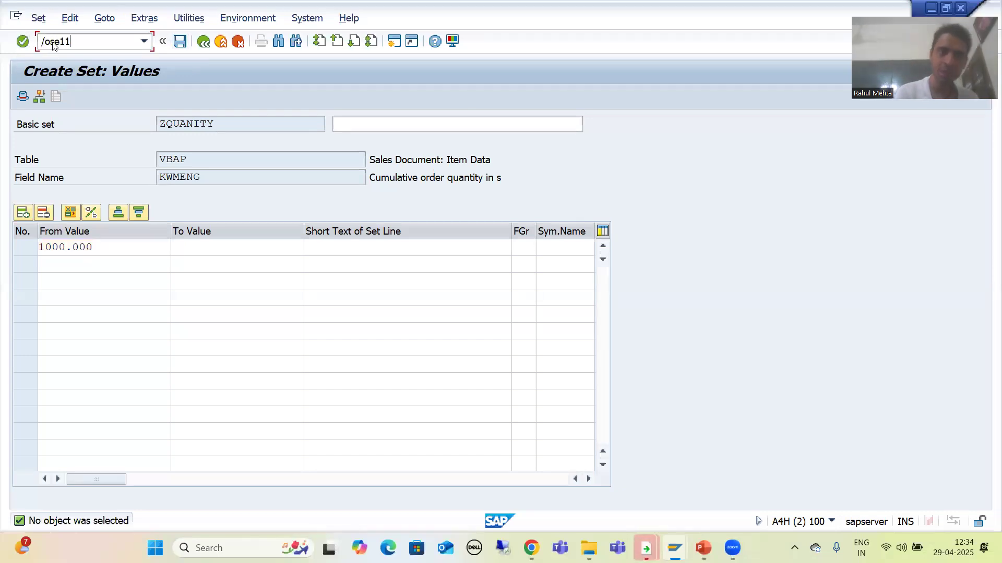
pyautogui.press('Return')
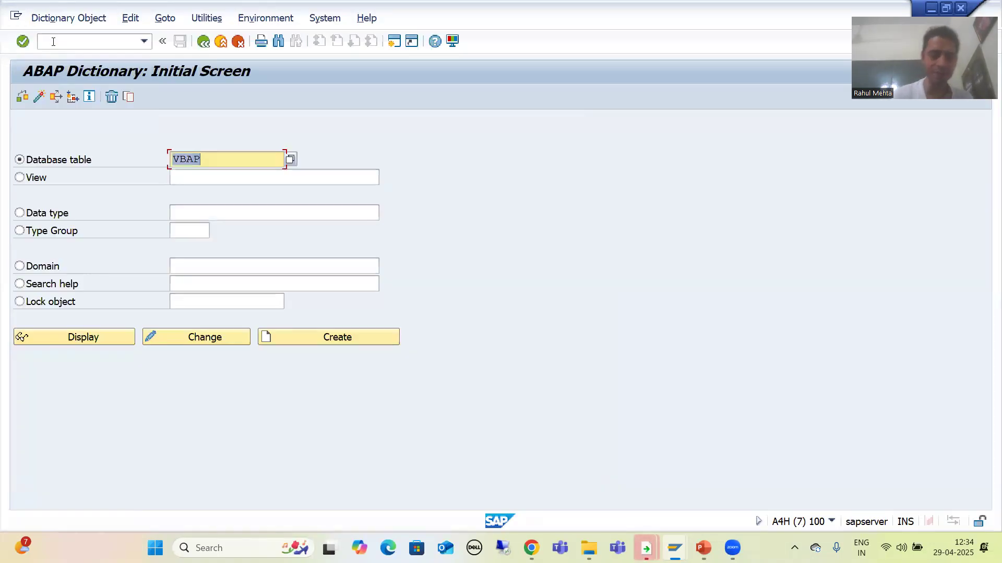
pyautogui.write('SETLEAF')
pyautogui.press('Return')
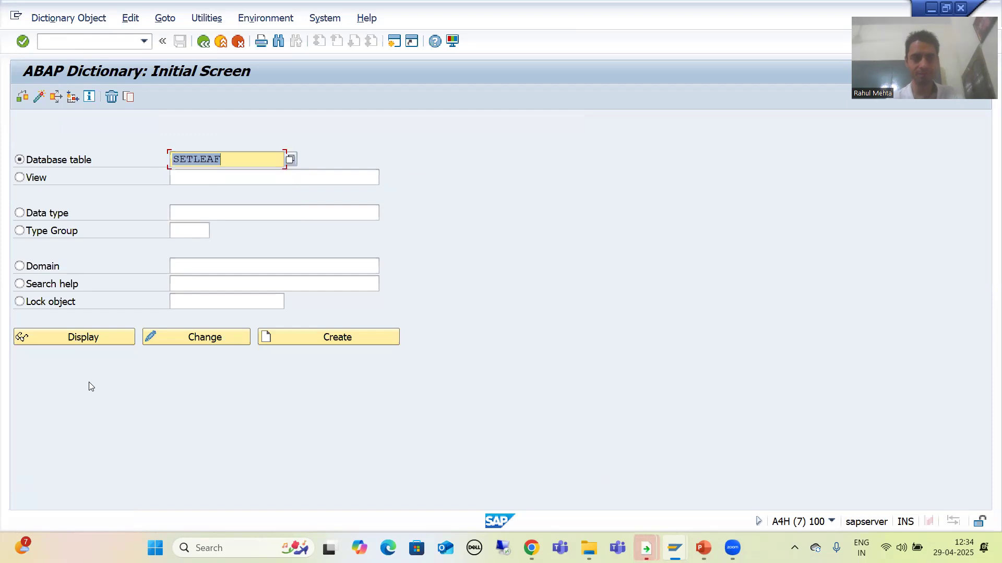
pyautogui.click(80, 341)
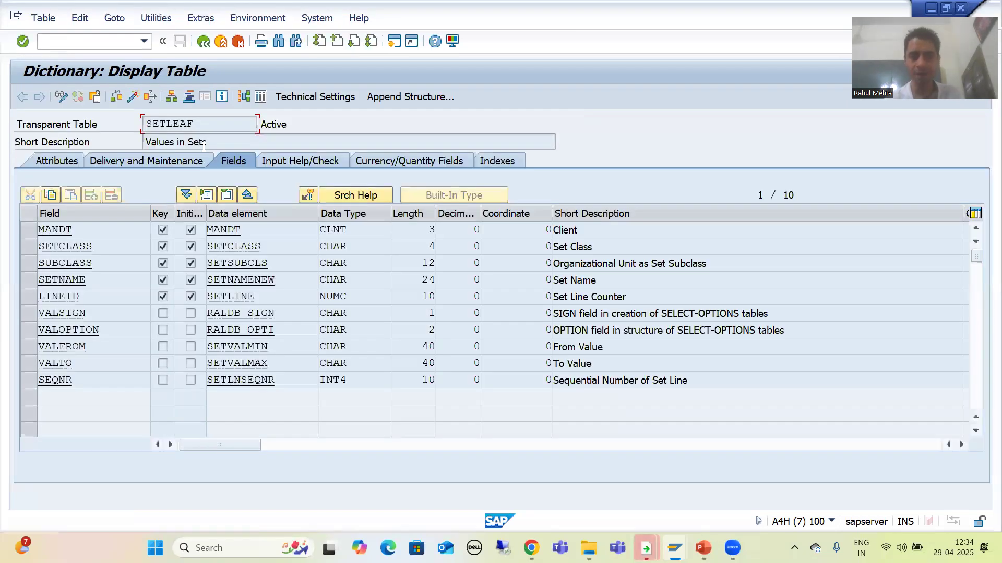
pyautogui.moveTo(206, 145); pyautogui.dragTo(150, 149)
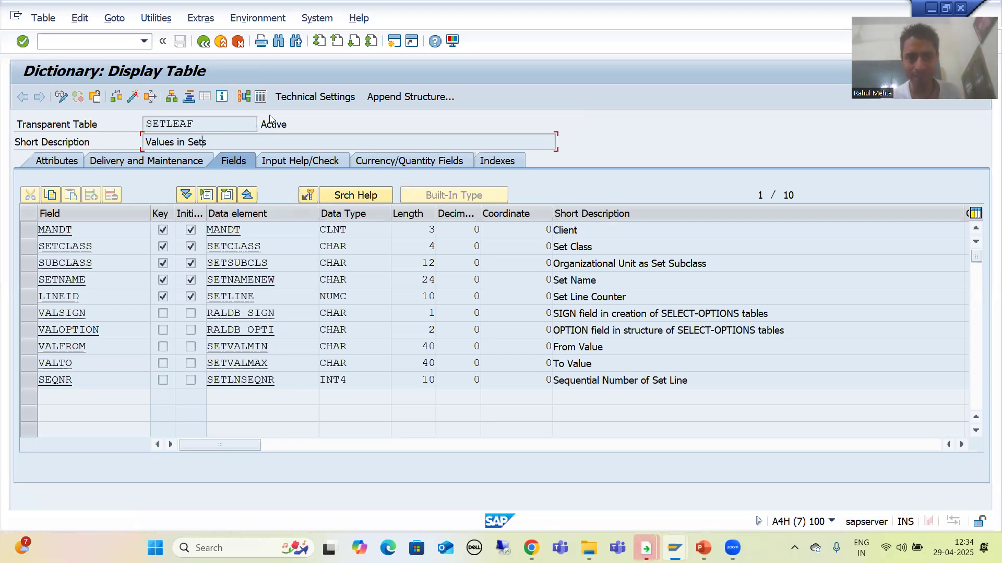
# Open the contents selection for SETLEAF and fill SETNAME with the set name ZQUANITY copied from the set creation session.
pyautogui.click(261, 96)
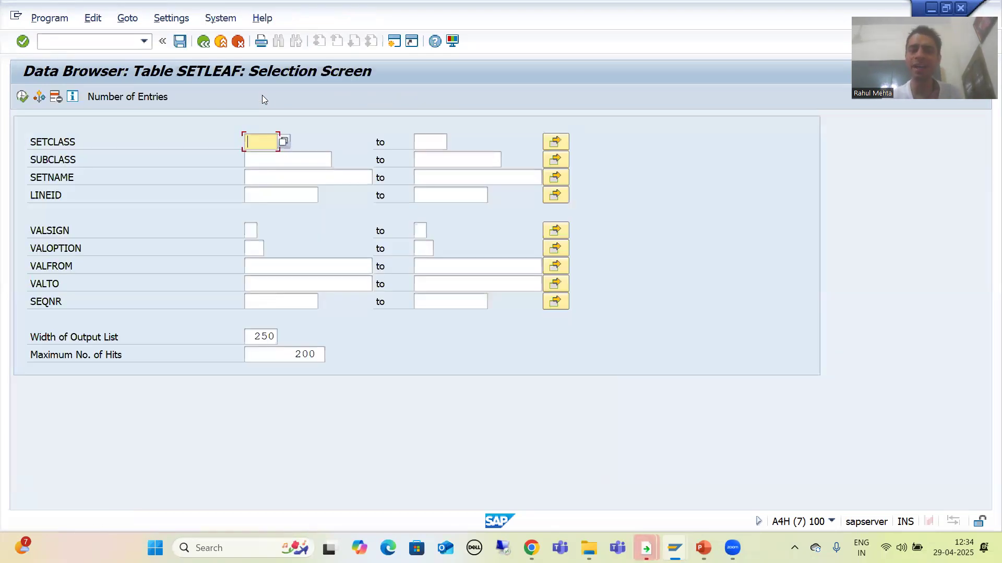
pyautogui.click(270, 180)
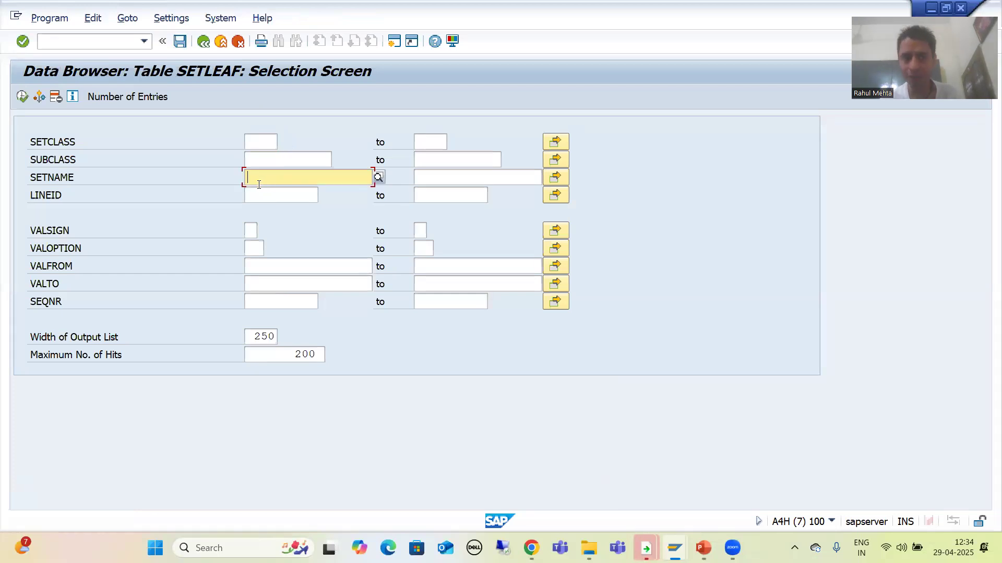
pyautogui.hotkey('alt', 'Tab')
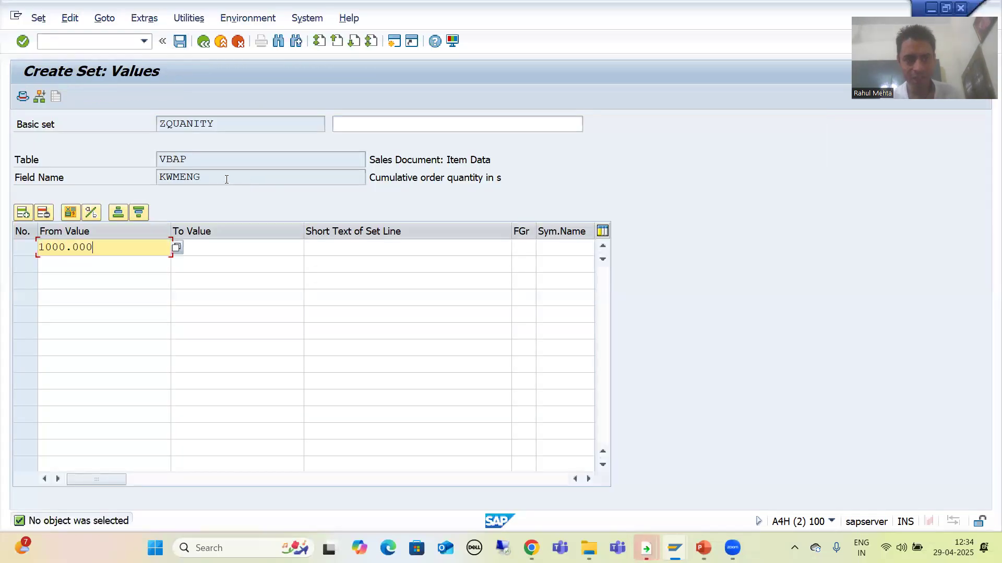
pyautogui.moveTo(216, 124); pyautogui.dragTo(155, 123)
pyautogui.hotkey('ctrl', 'c')
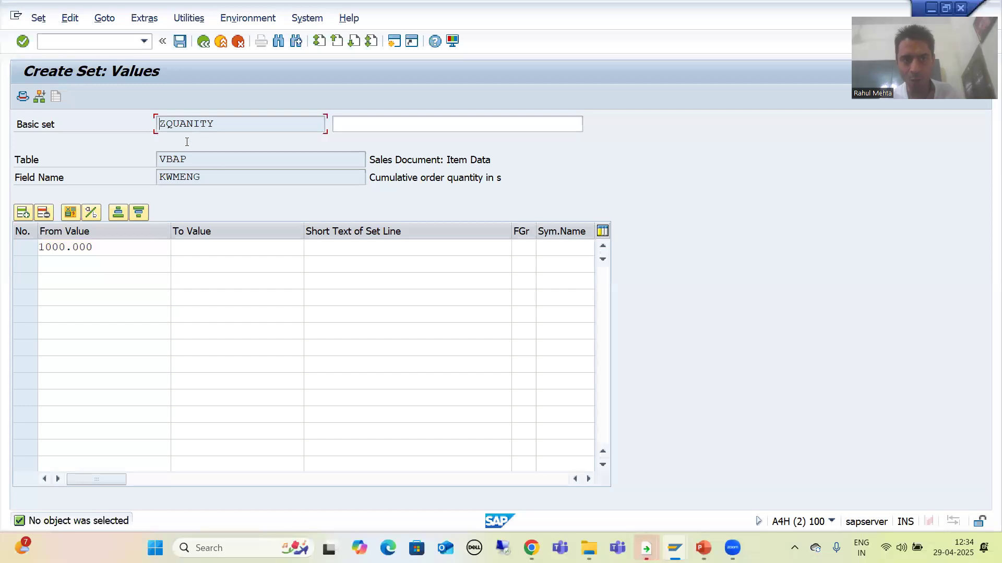
pyautogui.hotkey('alt', 'Tab')
pyautogui.hotkey('ctrl', 'v')
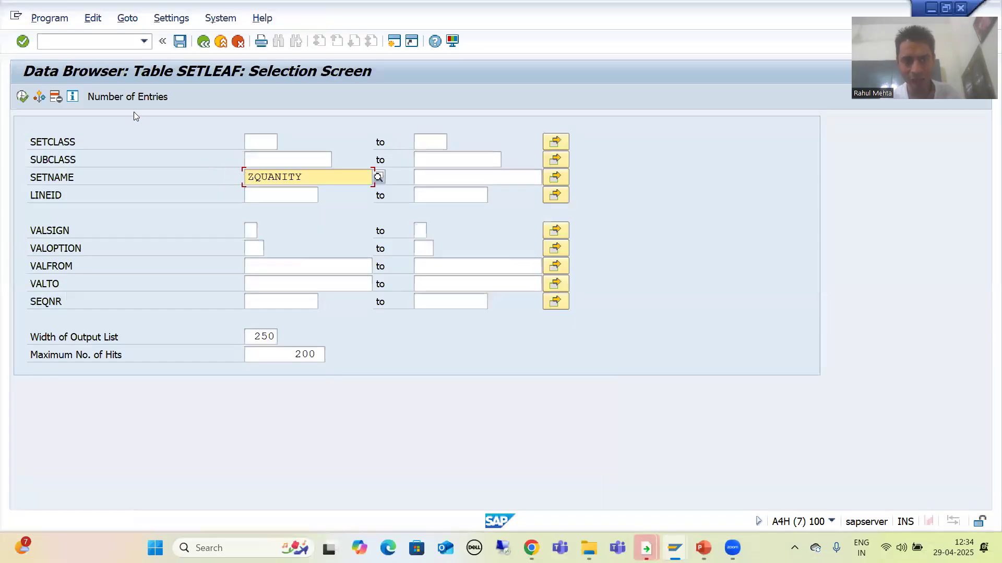
# Count the SETLEAF entries for set name ZQUANITY, and save the set in the set creation session.
pyautogui.click(129, 96)
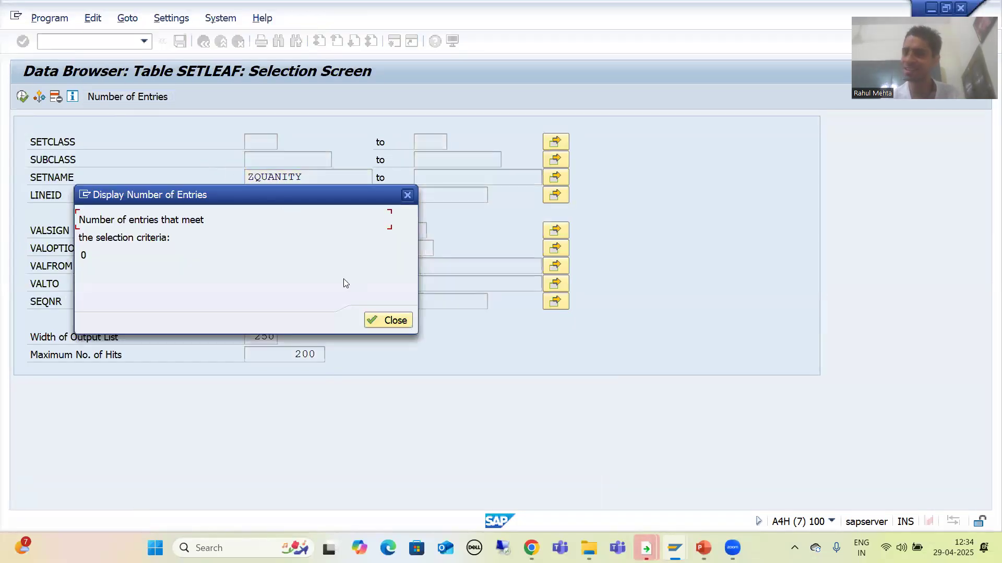
pyautogui.click(386, 320)
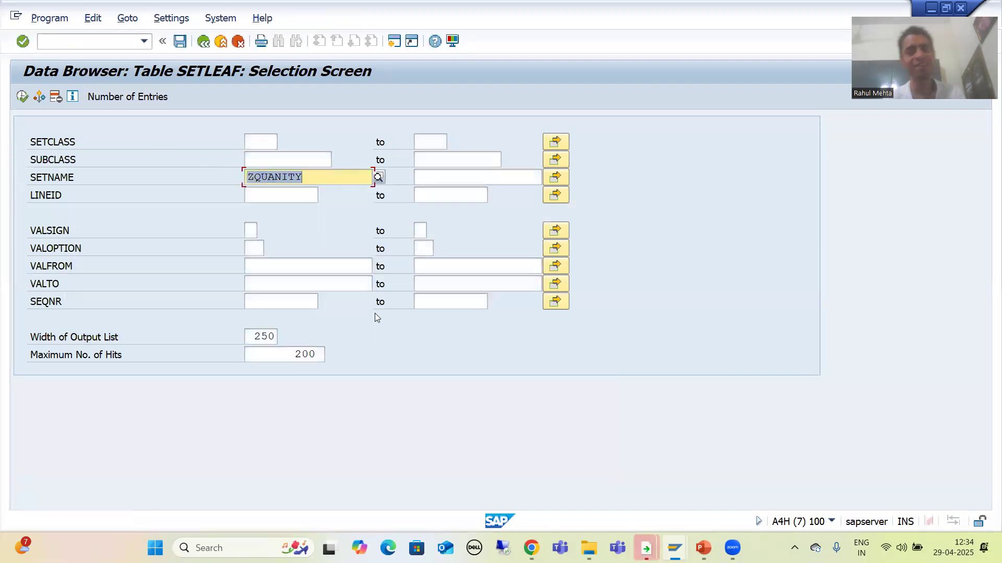
pyautogui.hotkey('alt', 'Tab')
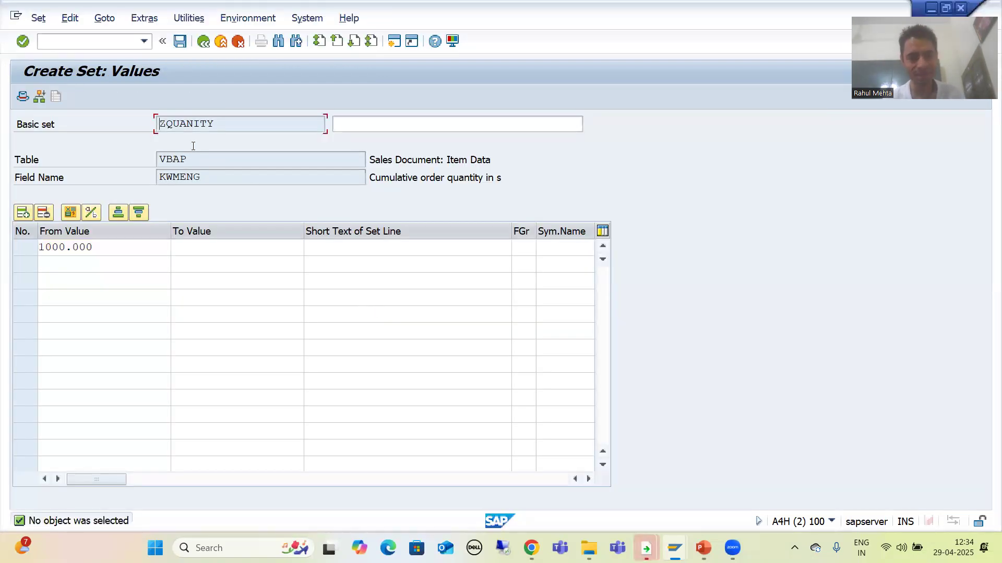
pyautogui.click(177, 46)
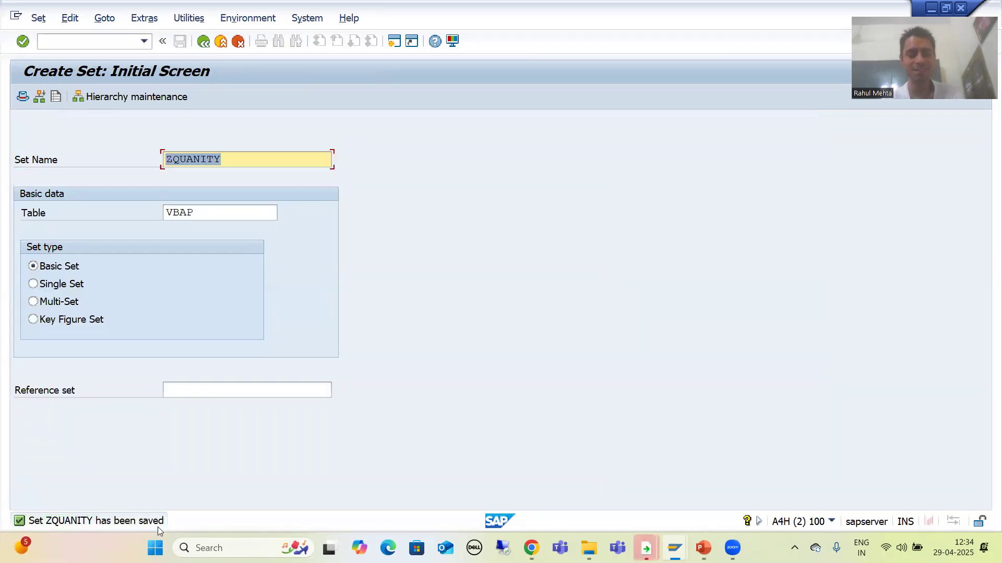
# Recount the SETLEAF entries for ZQUANITY in the Data Browser session and run the selection to list them.
pyautogui.hotkey('alt', 'Tab')
pyautogui.click(127, 96)
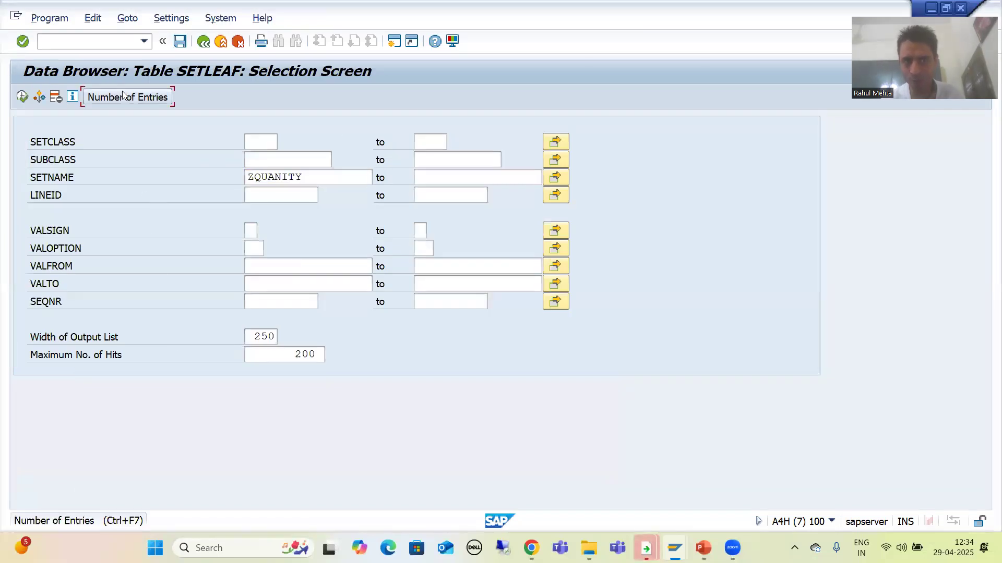
pyautogui.click(388, 320)
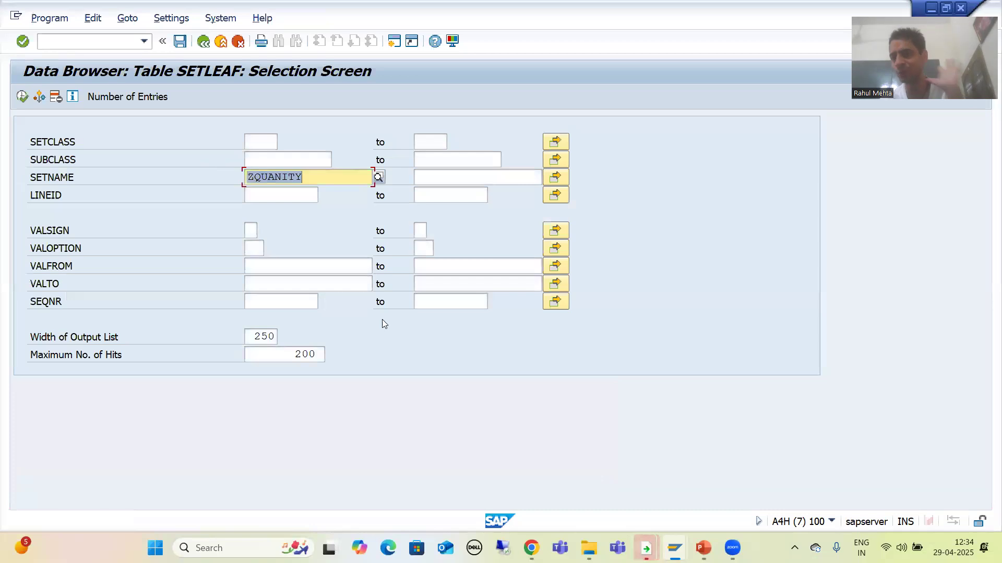
pyautogui.click(21, 98)
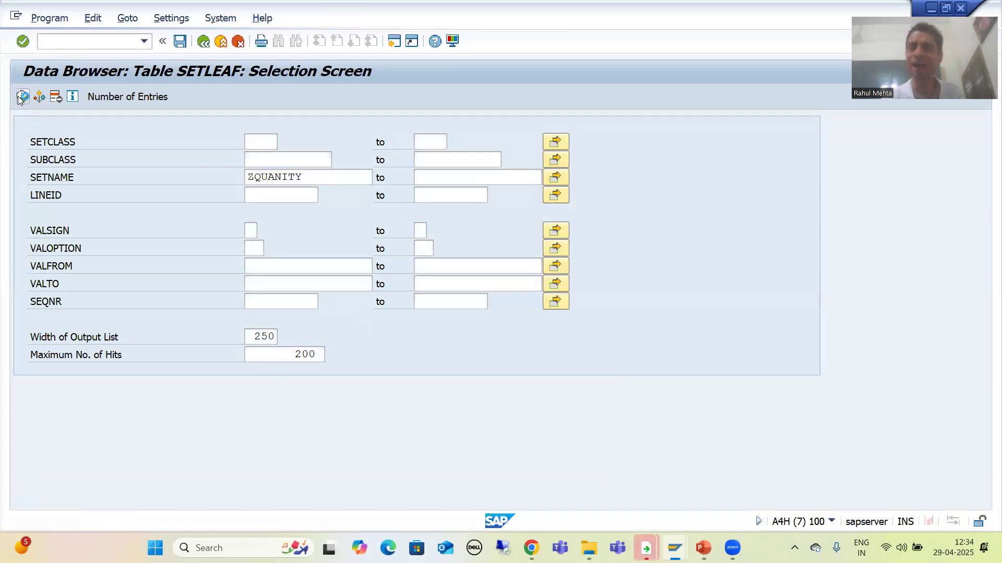
# Examine the set name, VALSIGN, VALOPTION and VALFROM of the listed SETLEAF entry.
pyautogui.click(184, 142)
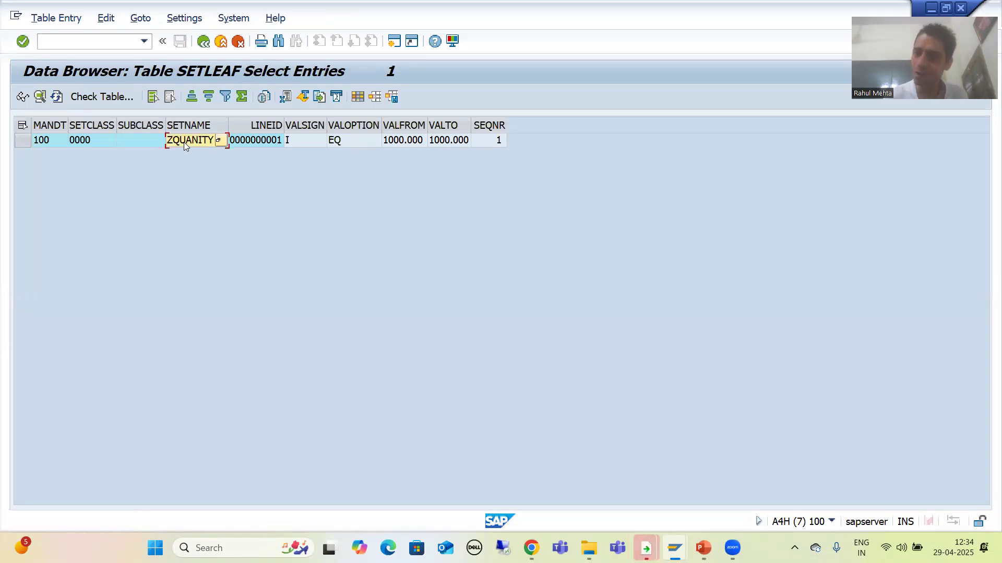
pyautogui.click(292, 140)
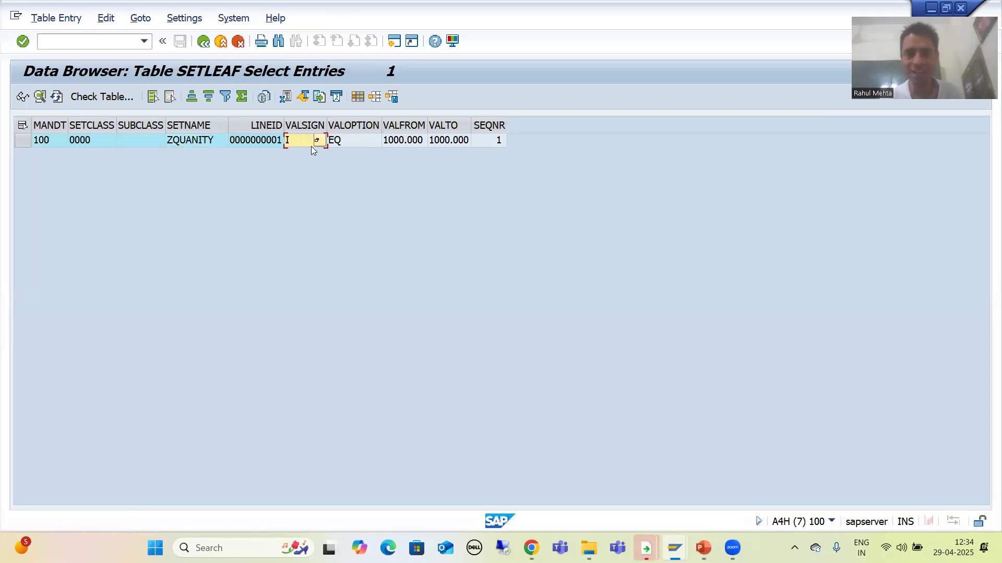
pyautogui.click(339, 142)
pyautogui.hotkey('shift', 'Tab')
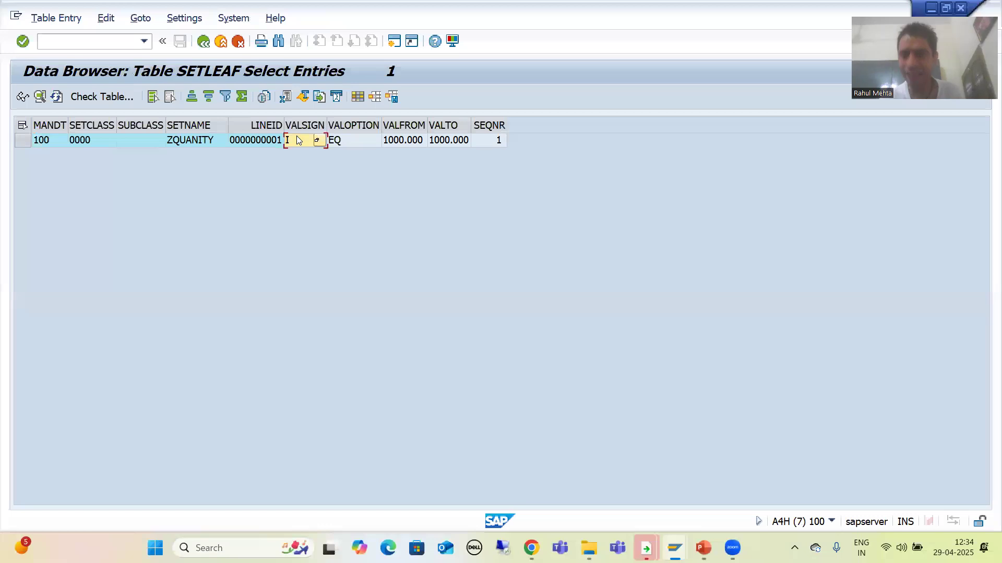
pyautogui.click(338, 145)
pyautogui.click(406, 144)
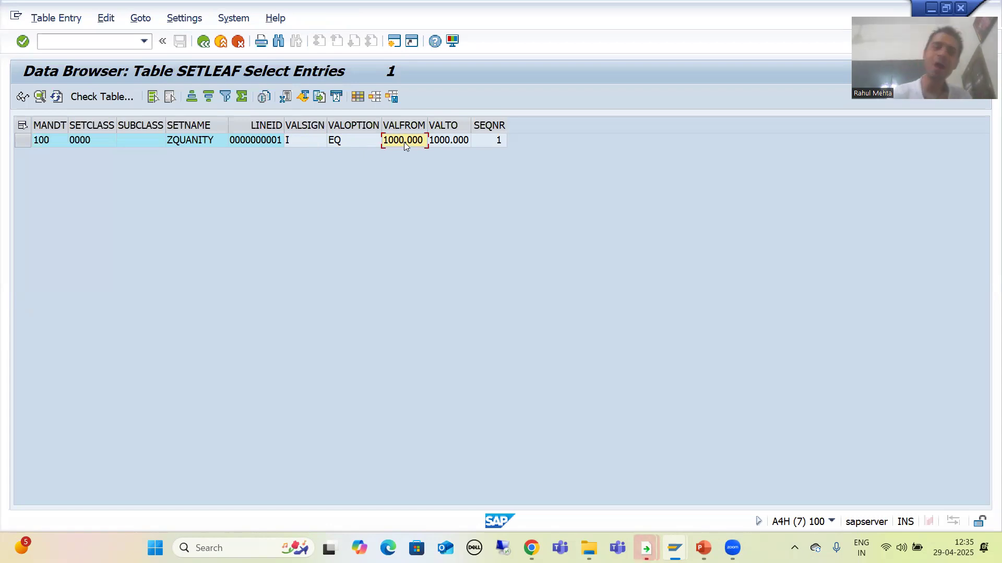
# Return to the set creation session, start transaction GS02 in it and open the values of set ZQUANITY for changing.
pyautogui.hotkey('alt', 'Tab')
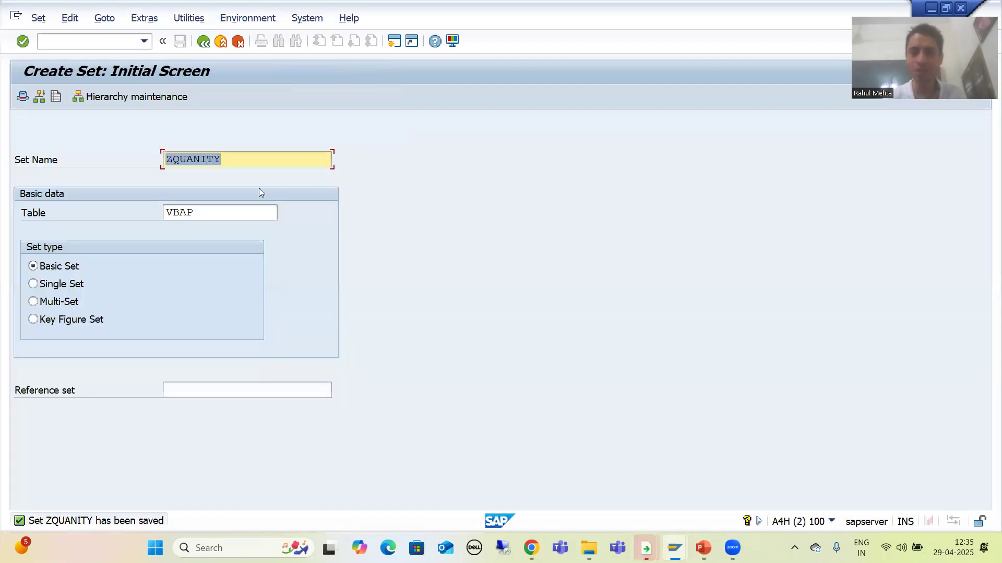
pyautogui.click(213, 214)
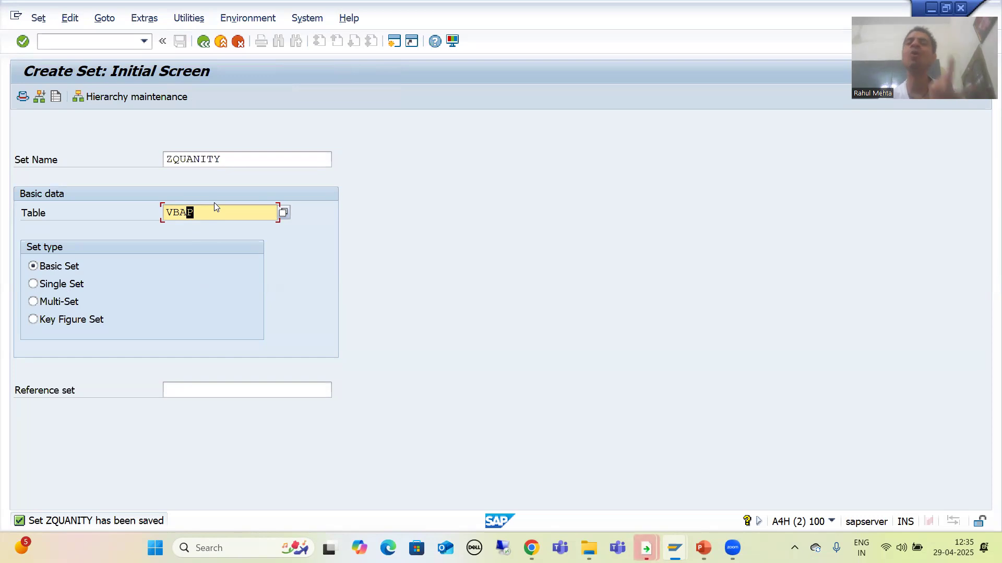
pyautogui.moveTo(224, 161); pyautogui.dragTo(165, 160)
pyautogui.click(229, 159)
pyautogui.click(165, 159)
pyautogui.click(50, 44)
pyautogui.write('/ngs02')
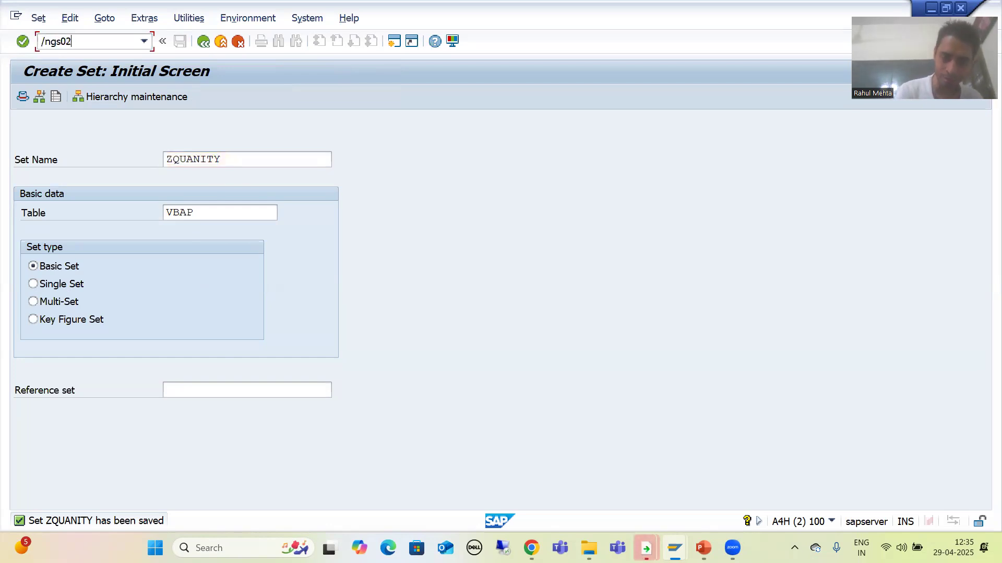
pyautogui.press('Return')
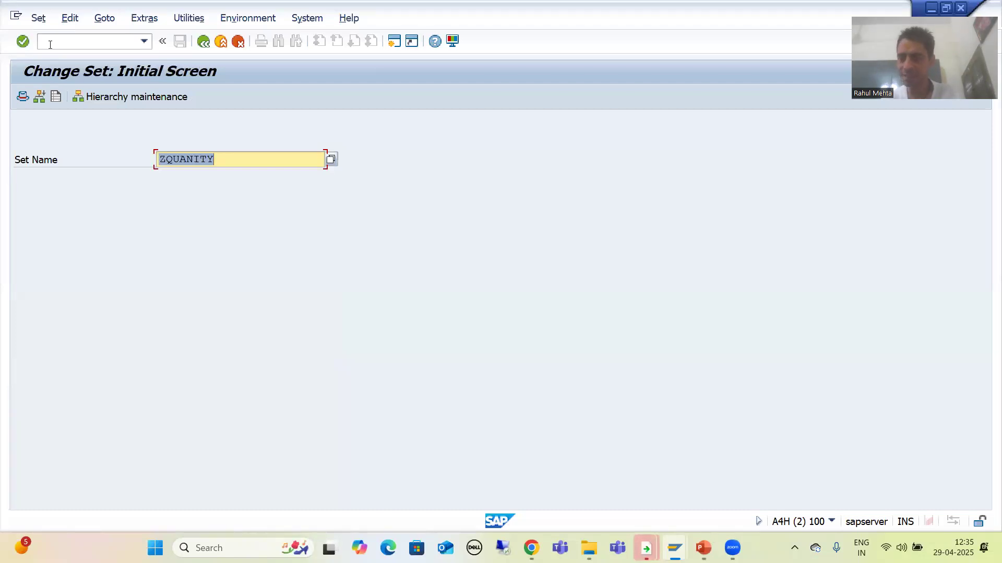
pyautogui.press('Return')
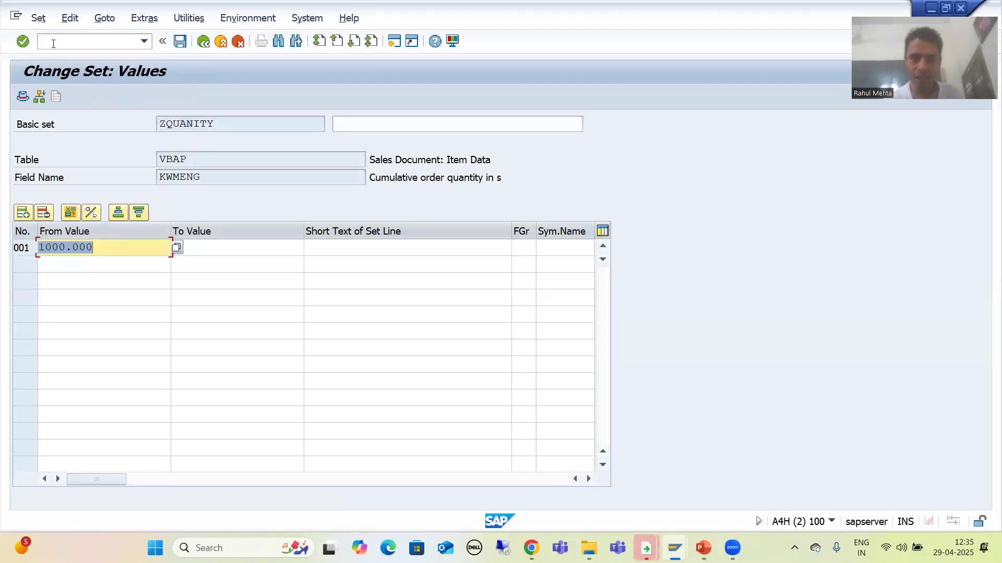
# Change the From Value of set line 001 to 2000.000 and save the set.
pyautogui.click(57, 253)
pyautogui.click(99, 247)
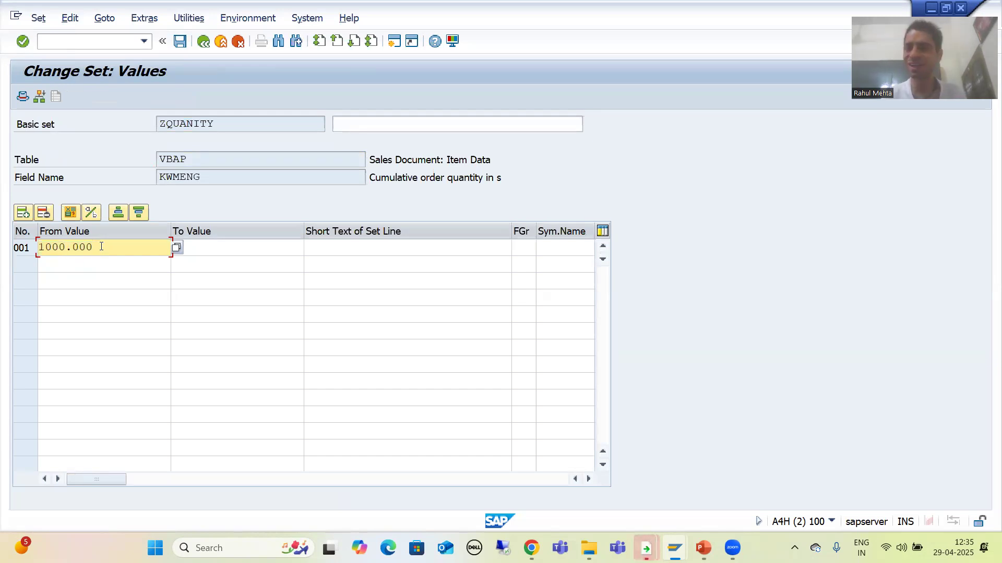
pyautogui.click(72, 42)
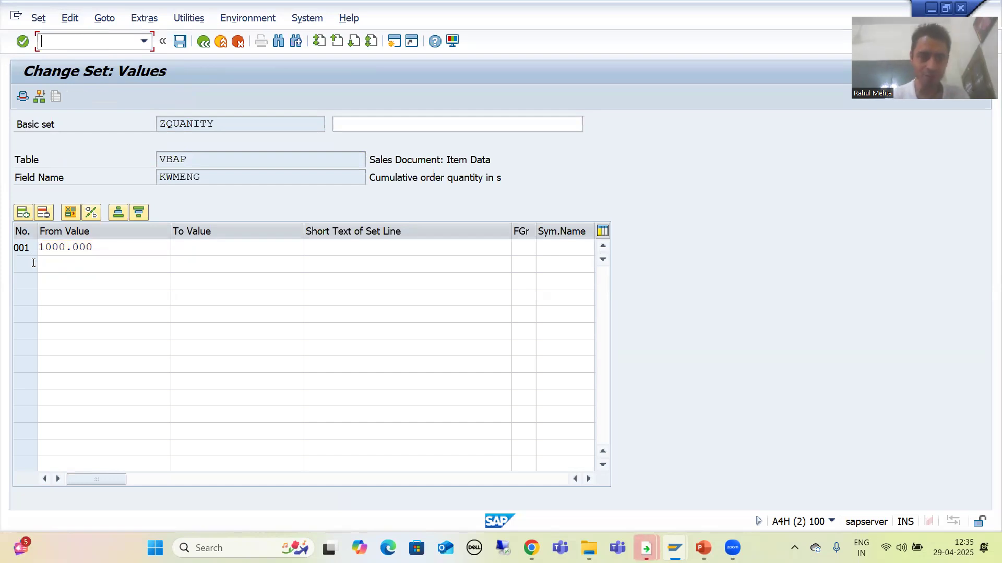
pyautogui.click(46, 249)
pyautogui.press('BackSpace')
pyautogui.write('2')
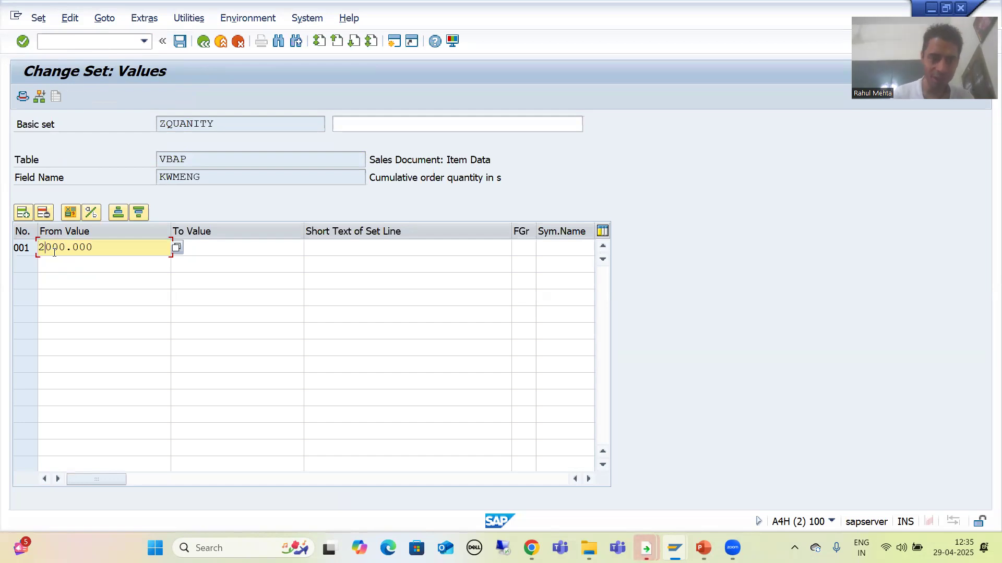
pyautogui.hotkey('ctrl', 's')
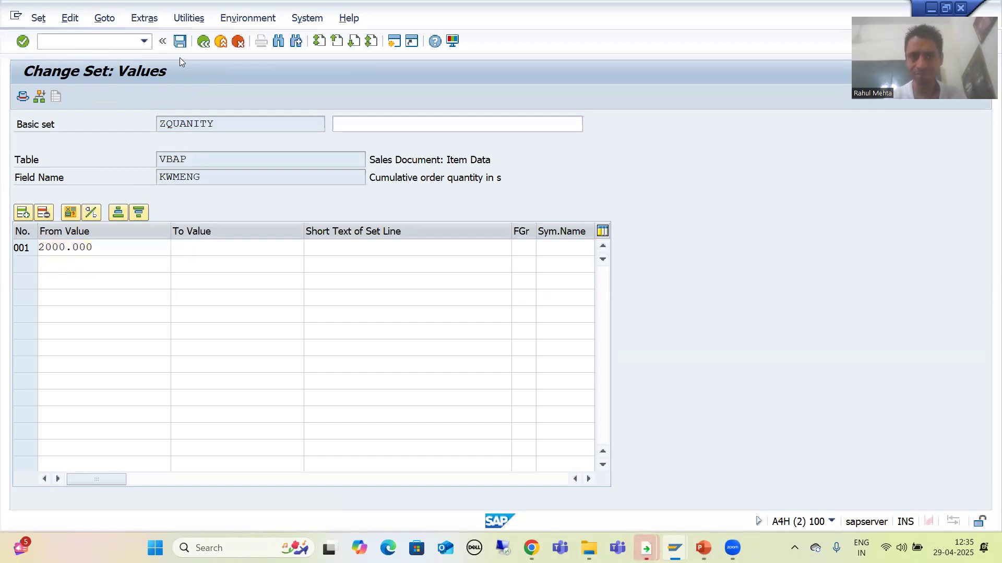
# Refresh the SETLEAF entry list in the Data Browser session to check the changed value, and return to the set session.
pyautogui.hotkey('alt', 'Tab')
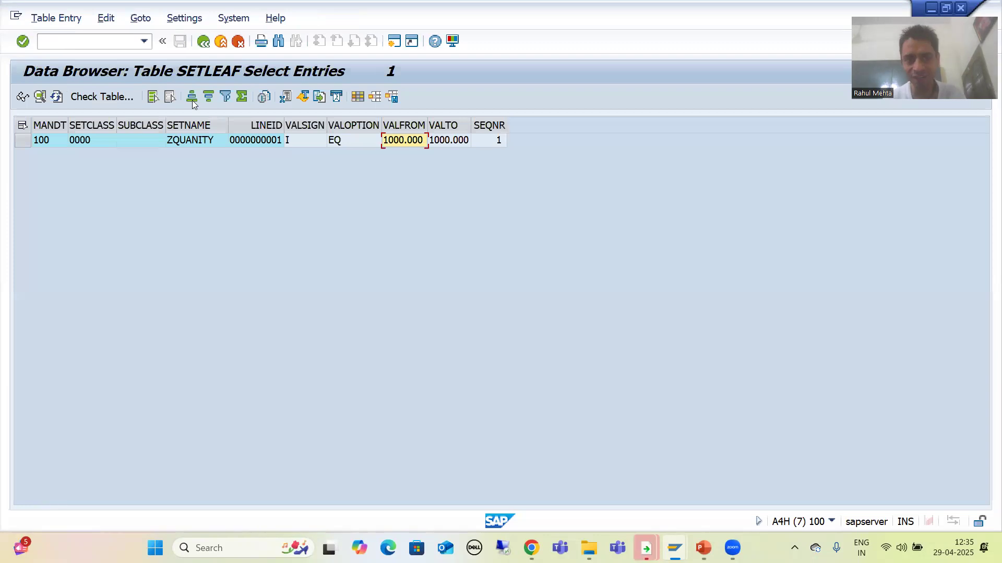
pyautogui.click(60, 101)
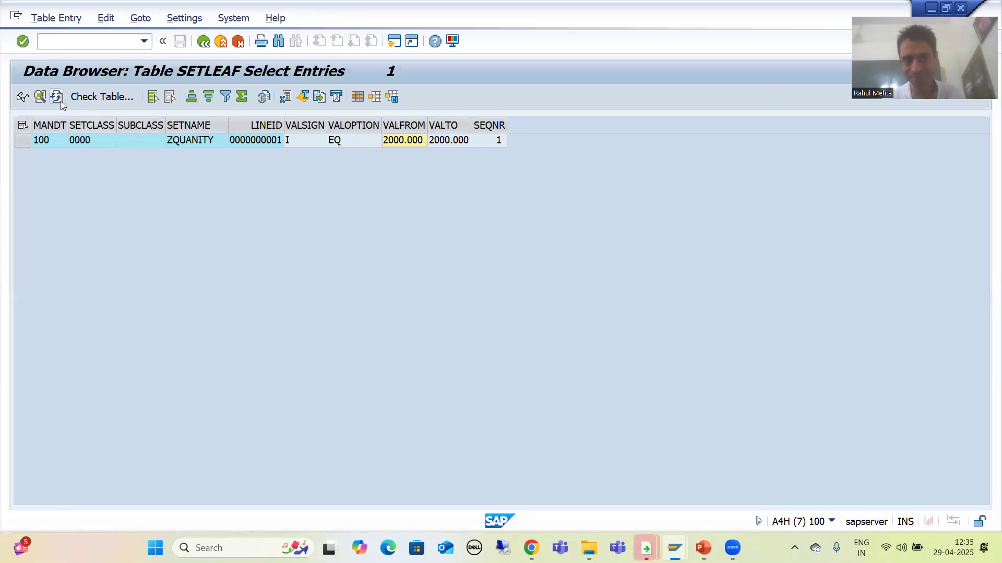
pyautogui.hotkey('alt', 'Tab')
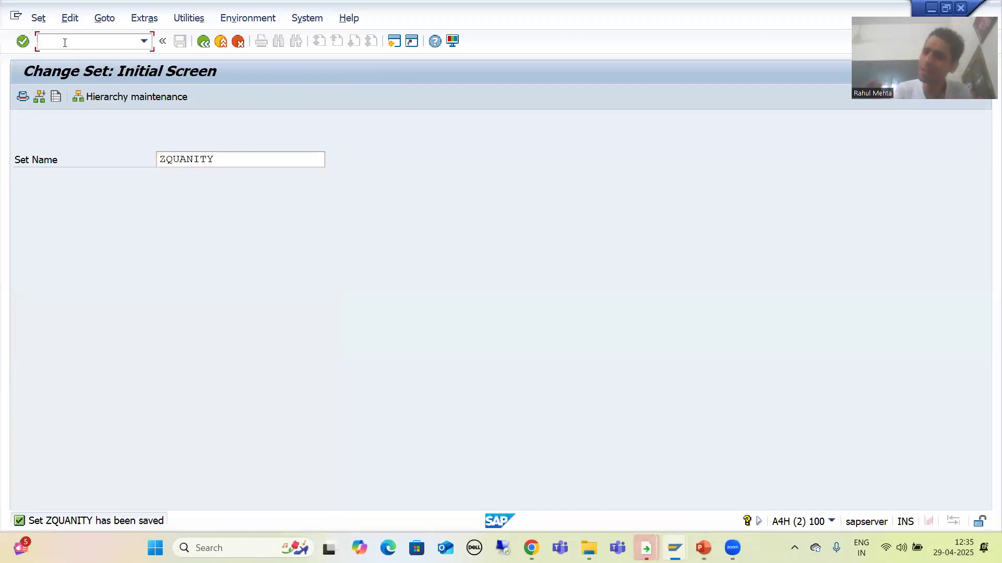
# Start transaction GS03 and display the values of set ZQUANITY.
pyautogui.write('/ngs03')
pyautogui.press('Return')
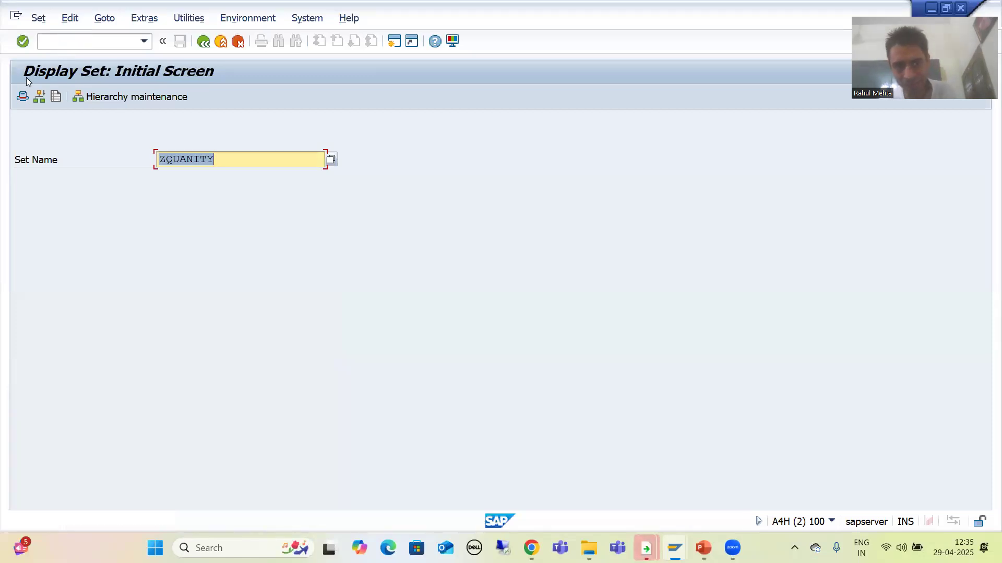
pyautogui.click(226, 154)
pyautogui.press('Return')
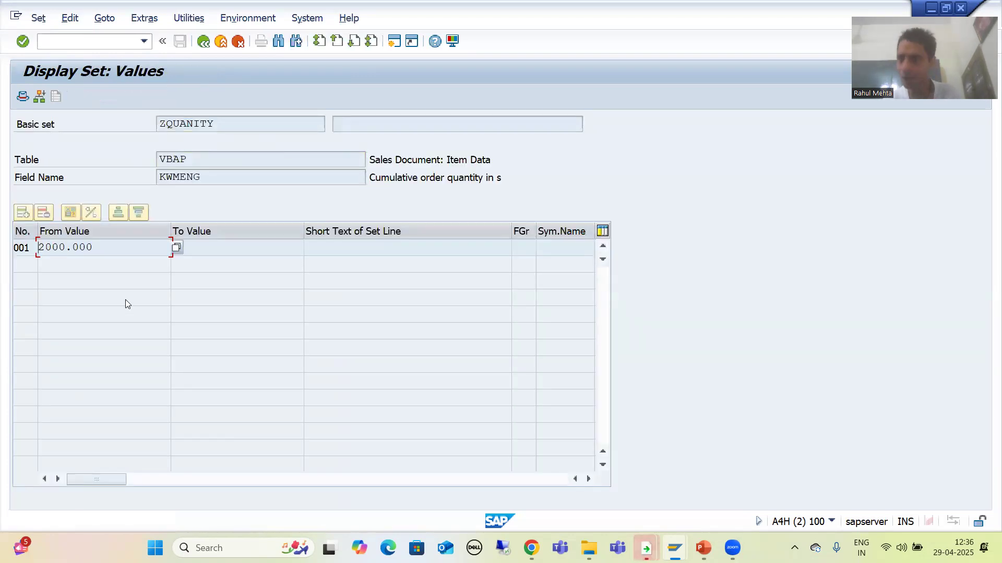
pyautogui.press('Right')
pyautogui.press('Right')
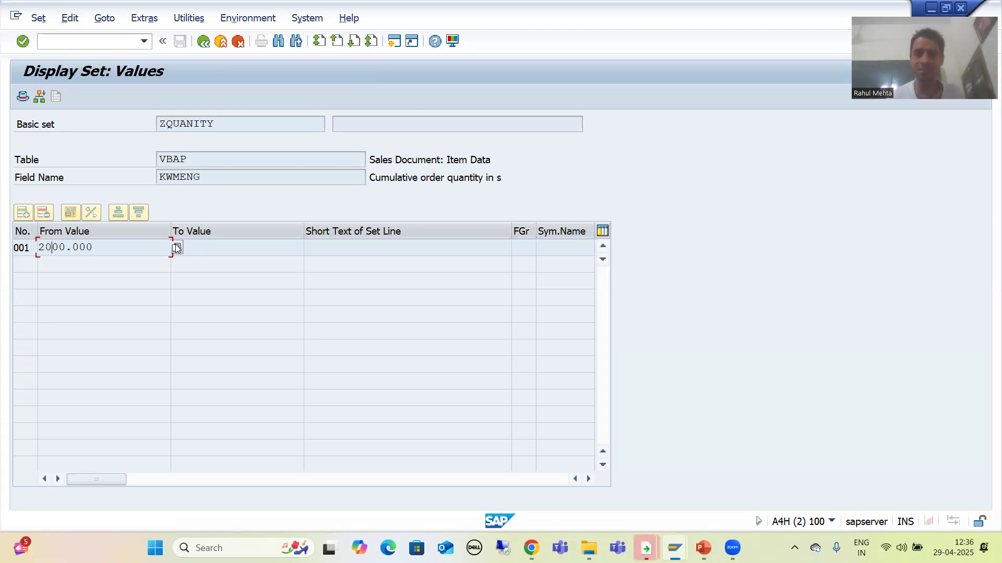
# Start transaction GS01 and enter ZVALID_USRES as the name of the new basic set.
pyautogui.click(54, 44)
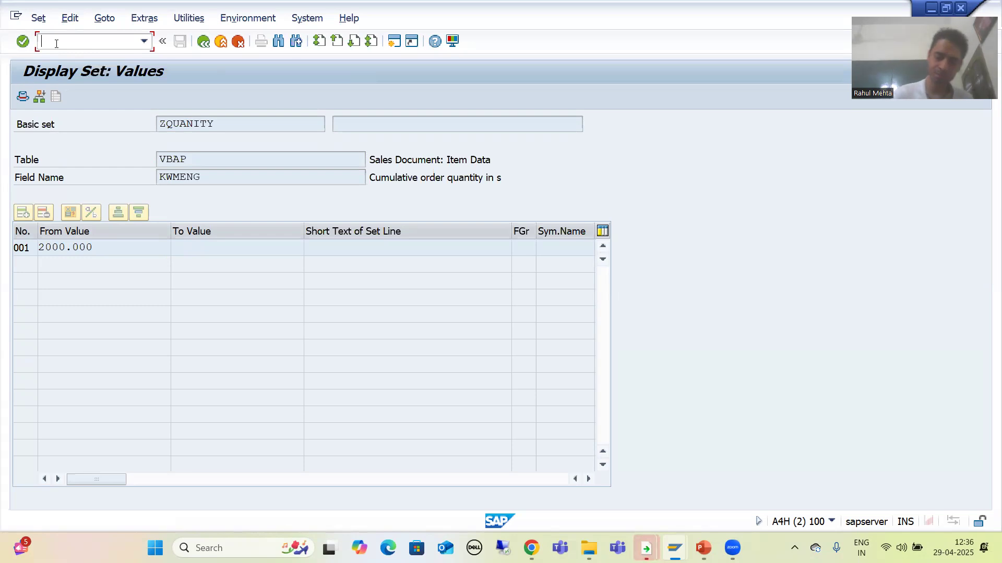
pyautogui.write('ngs01')
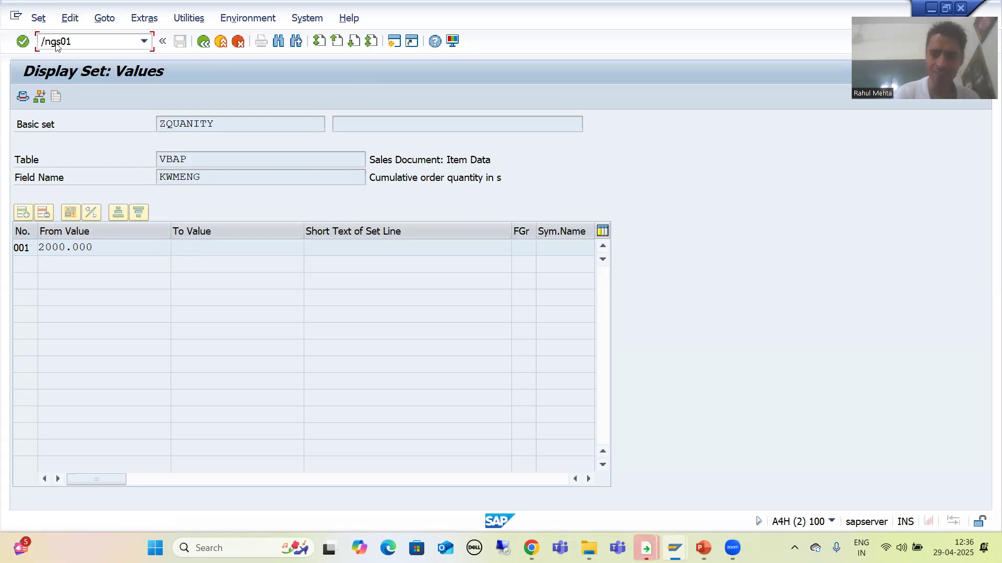
pyautogui.press('Return')
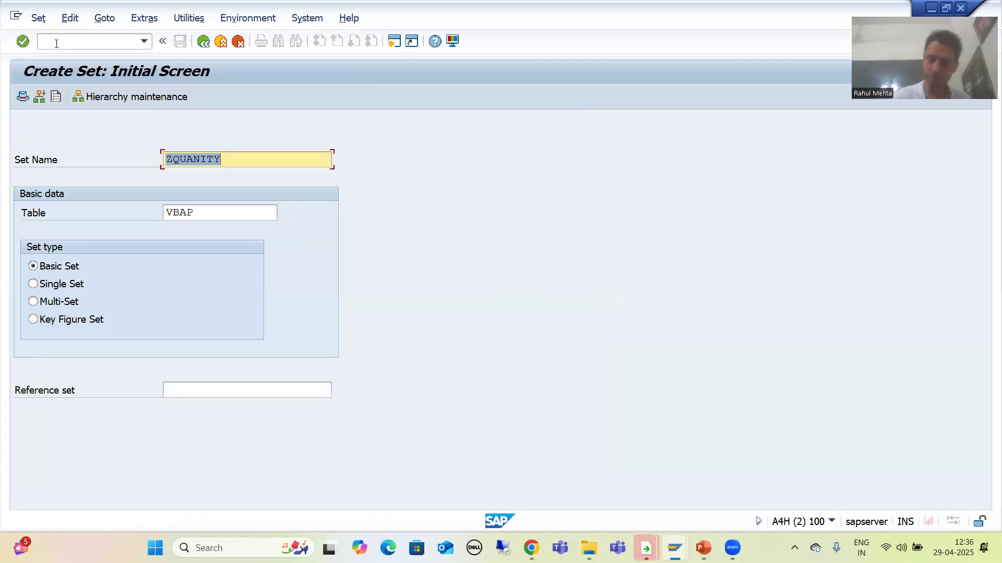
pyautogui.press('End')
pyautogui.press('BackSpace')
pyautogui.press('BackSpace')
pyautogui.press('BackSpace')
pyautogui.press('BackSpace')
pyautogui.press('BackSpace')
pyautogui.press('BackSpace')
pyautogui.press('BackSpace')
pyautogui.write('VALID')
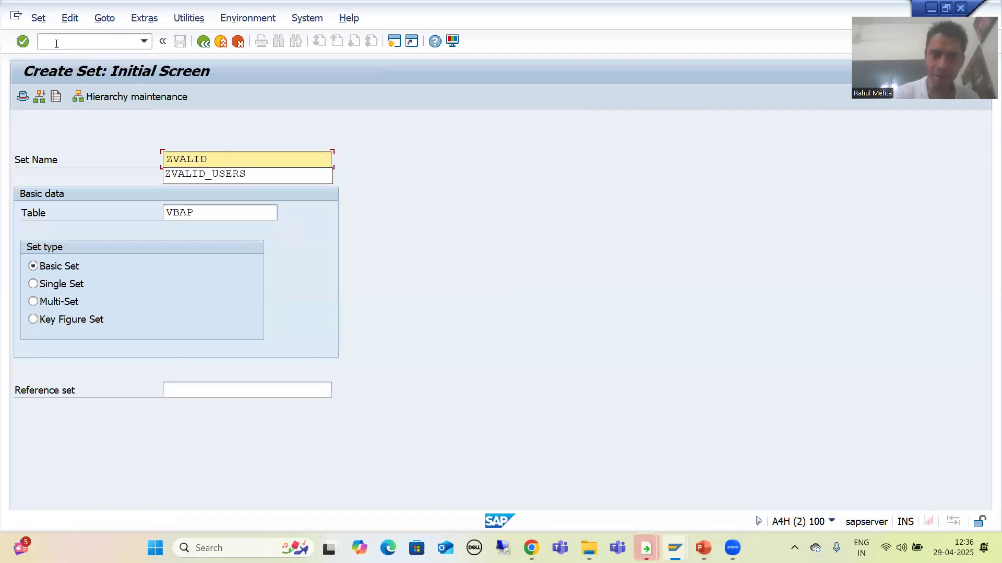
pyautogui.write('_USRES')
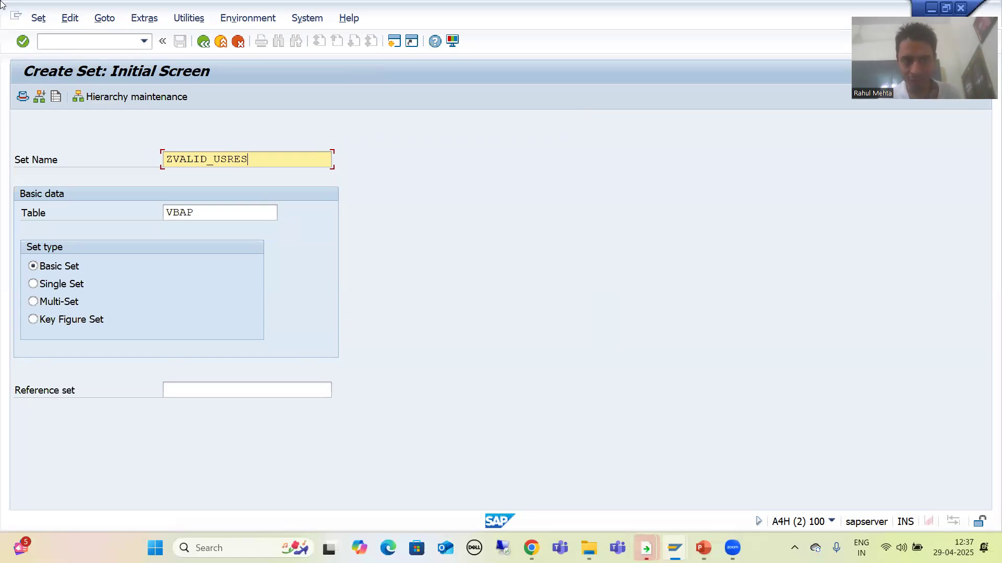
# Clear the table name VBAP from the new set's basic data.
pyautogui.click(203, 212)
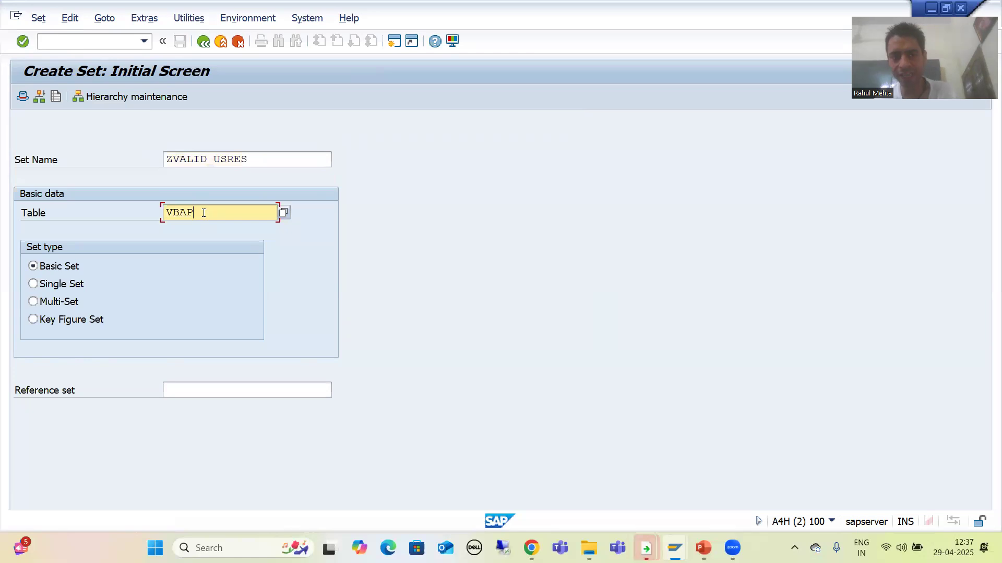
pyautogui.press('BackSpace')
pyautogui.press('BackSpace')
pyautogui.press('BackSpace')
pyautogui.press('BackSpace')
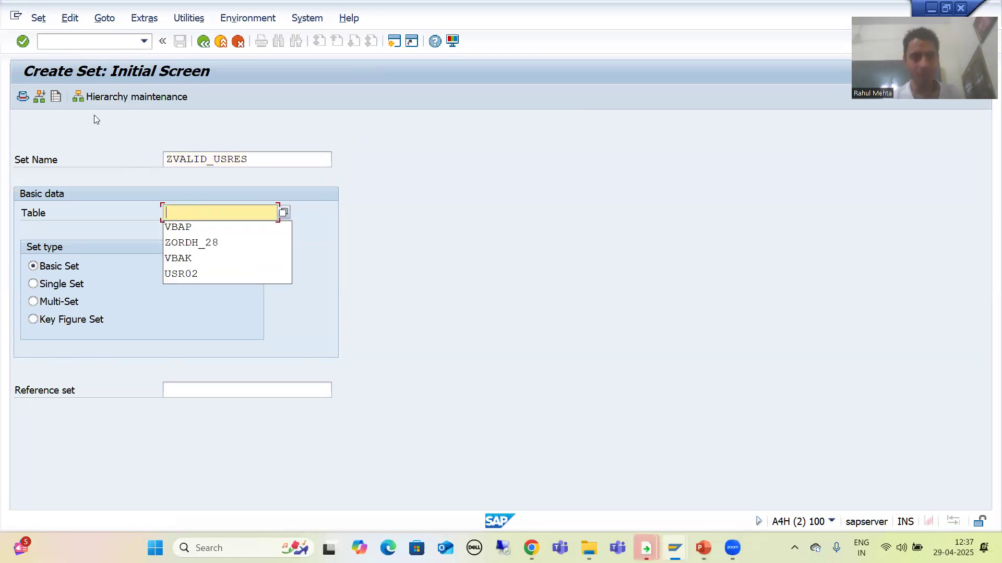
# Open Notepad and note the table name USR02.
pyautogui.click(63, 40)
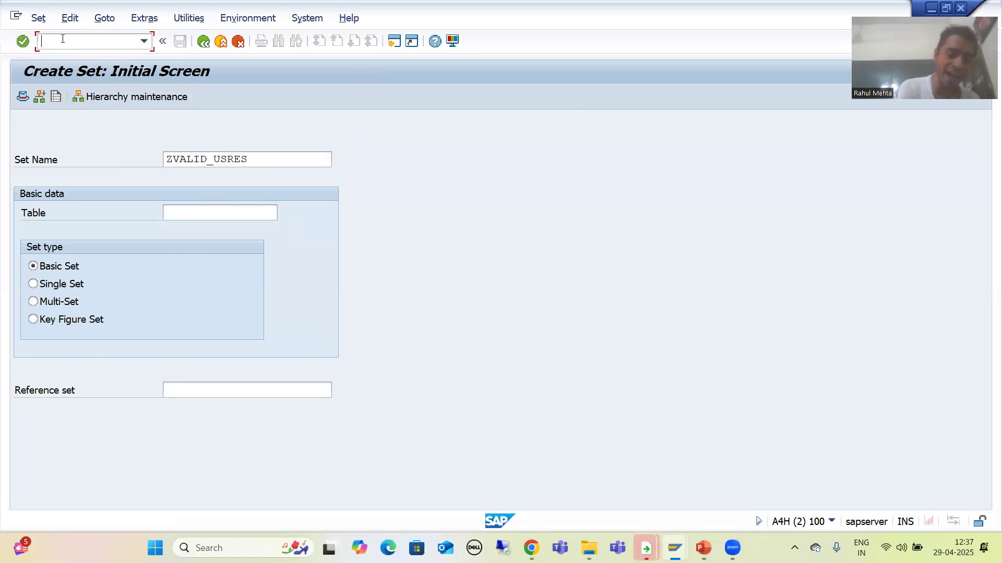
pyautogui.press('super+r')
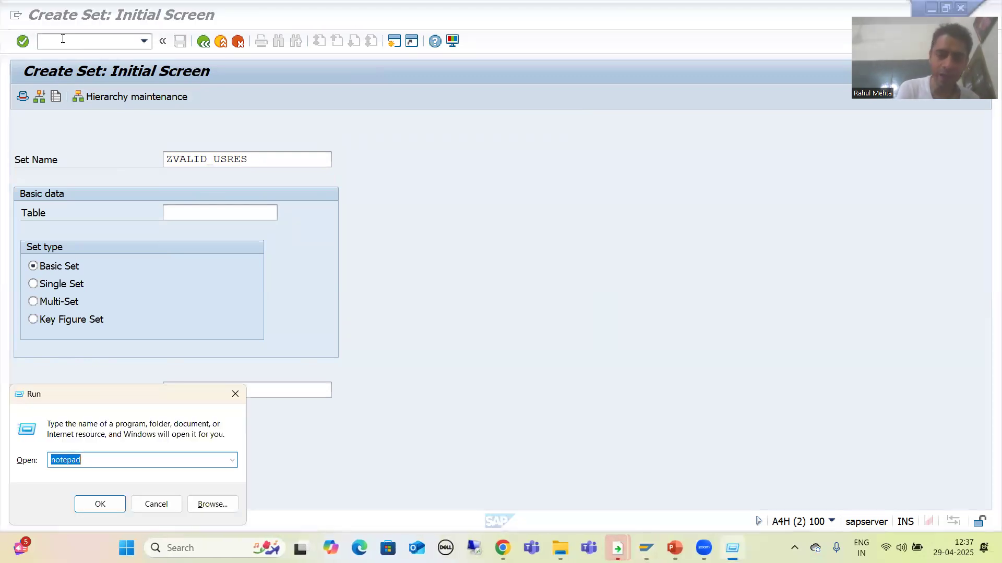
pyautogui.press('Return')
pyautogui.write('USR02')
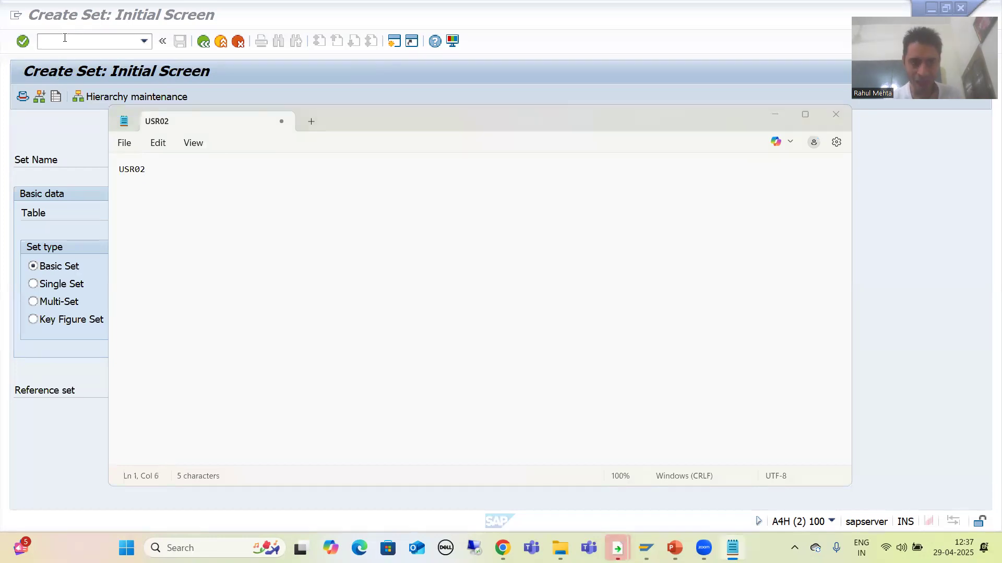
# Start transaction SE11 in a new SAP session and display the fields and short description of database table USR02.
pyautogui.click(67, 40)
pyautogui.write('/ose11')
pyautogui.press('Return')
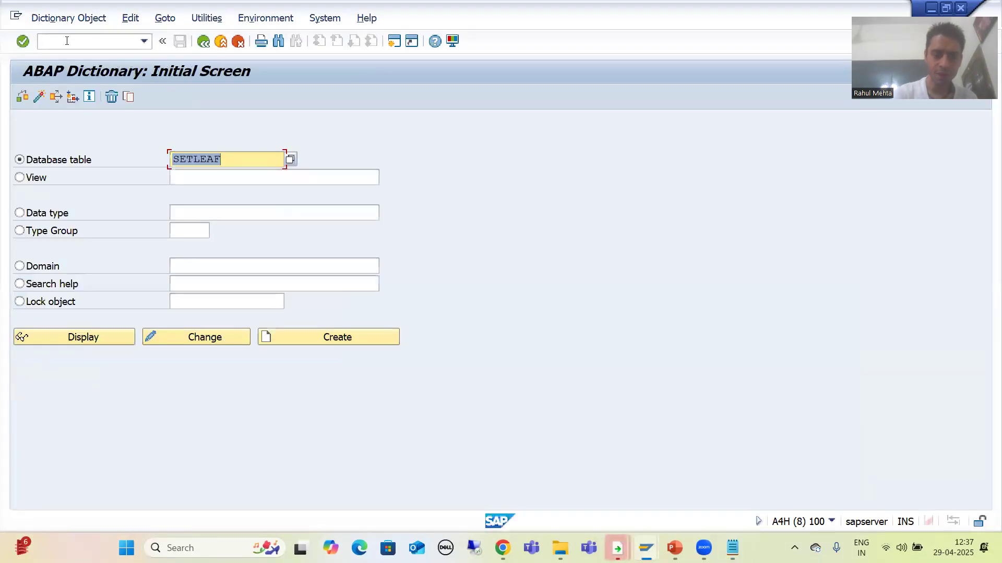
pyautogui.write('USR02')
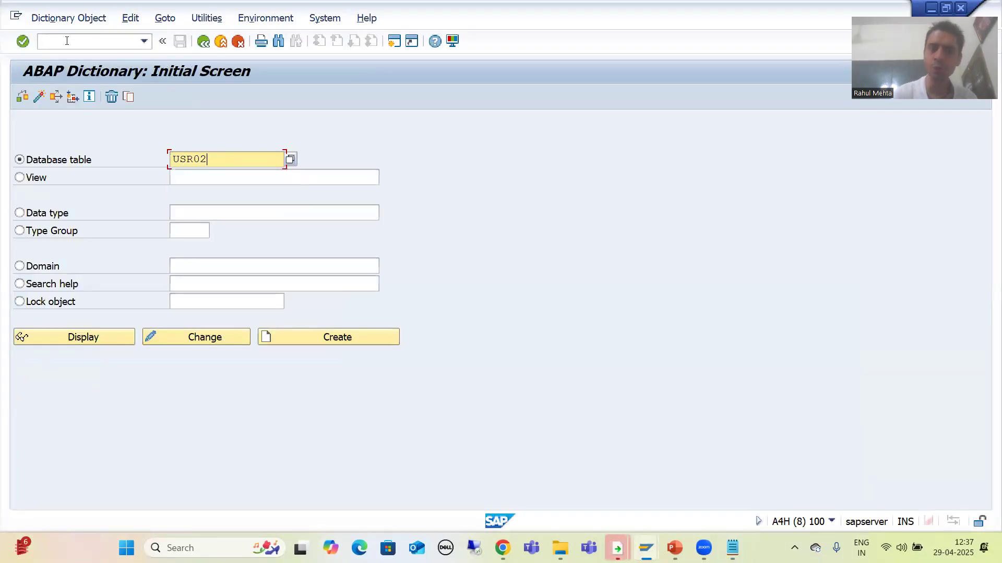
pyautogui.click(97, 338)
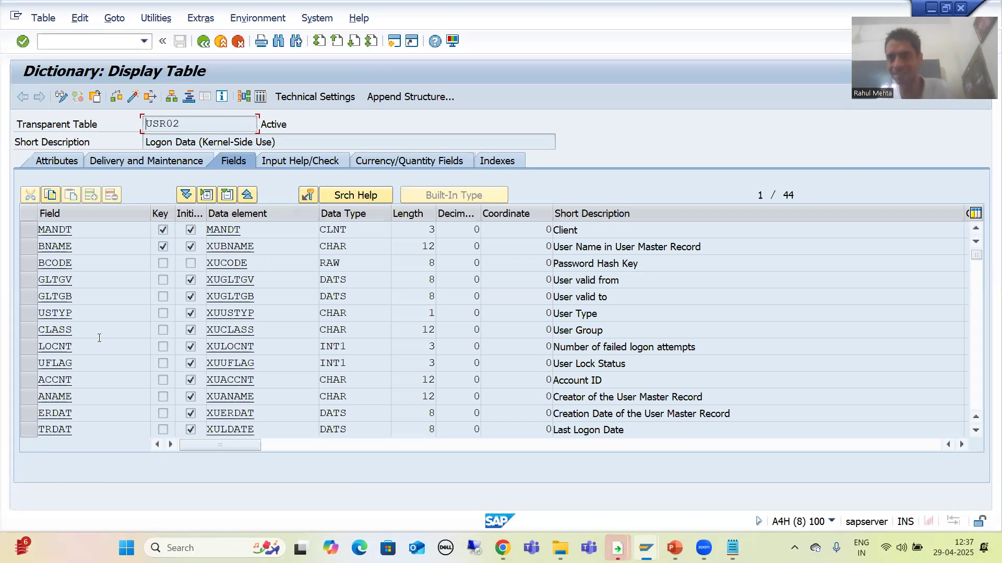
pyautogui.moveTo(197, 142); pyautogui.dragTo(141, 145)
pyautogui.click(142, 145)
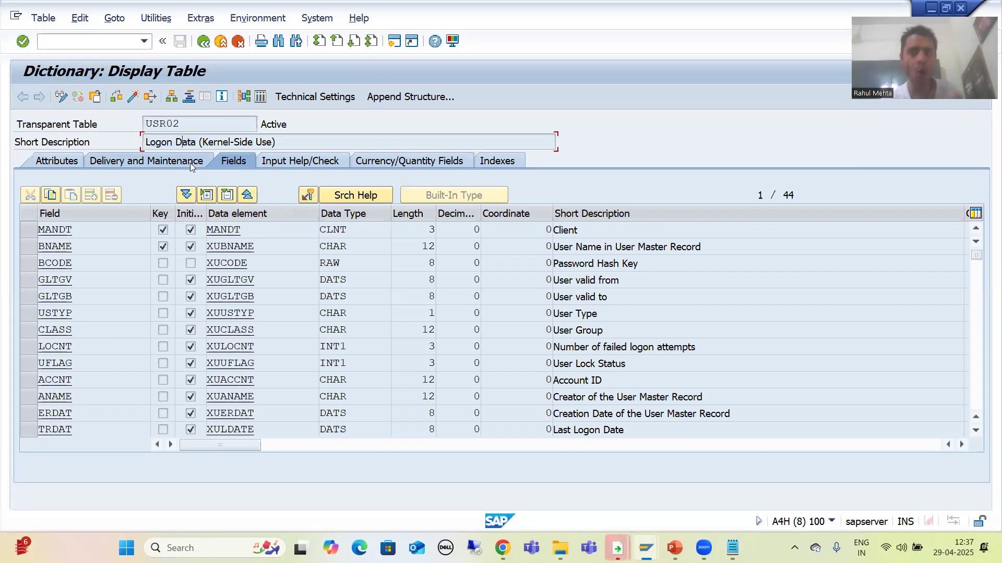
# Open the contents selection for USR02, browse the possible BNAME values for the presenter's user name, and return to the table definition.
pyautogui.click(261, 98)
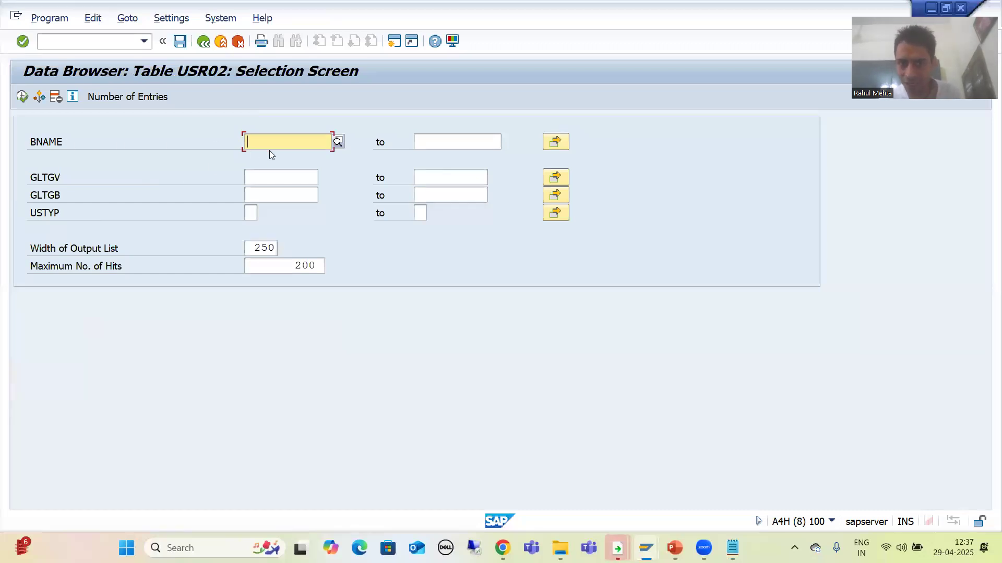
pyautogui.click(337, 141)
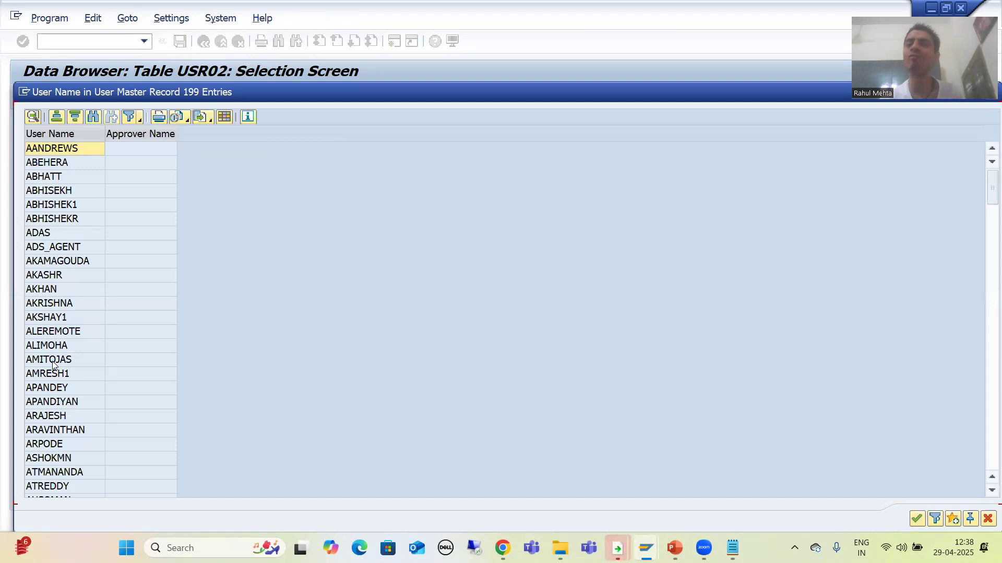
pyautogui.scroll(-20, 57, 355)
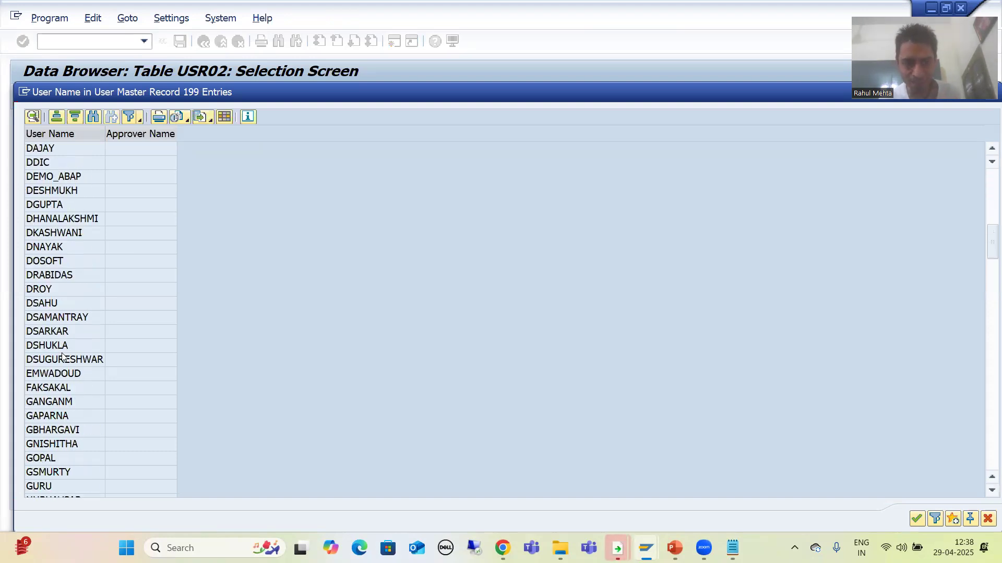
pyautogui.scroll(-16, 65, 392)
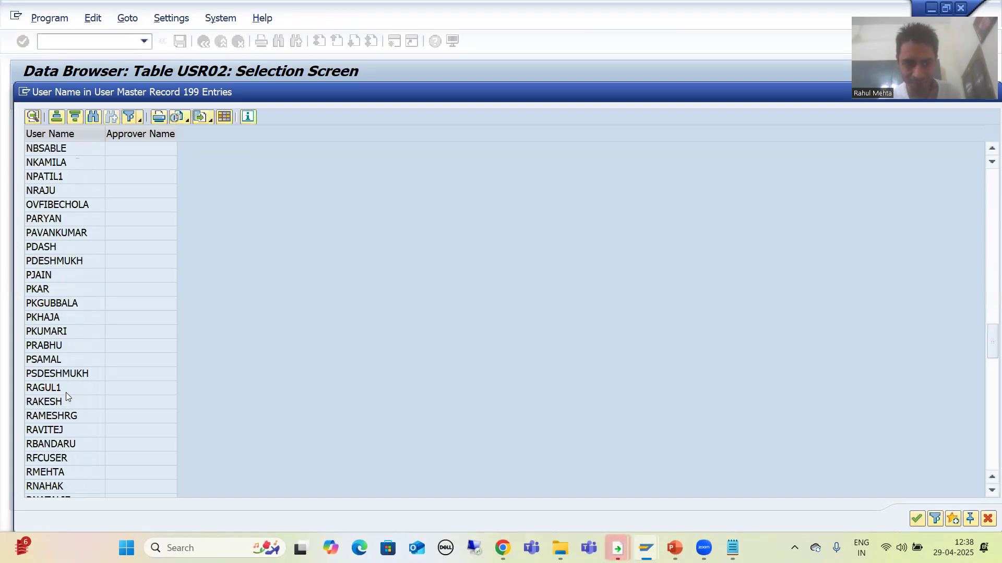
pyautogui.click(39, 347)
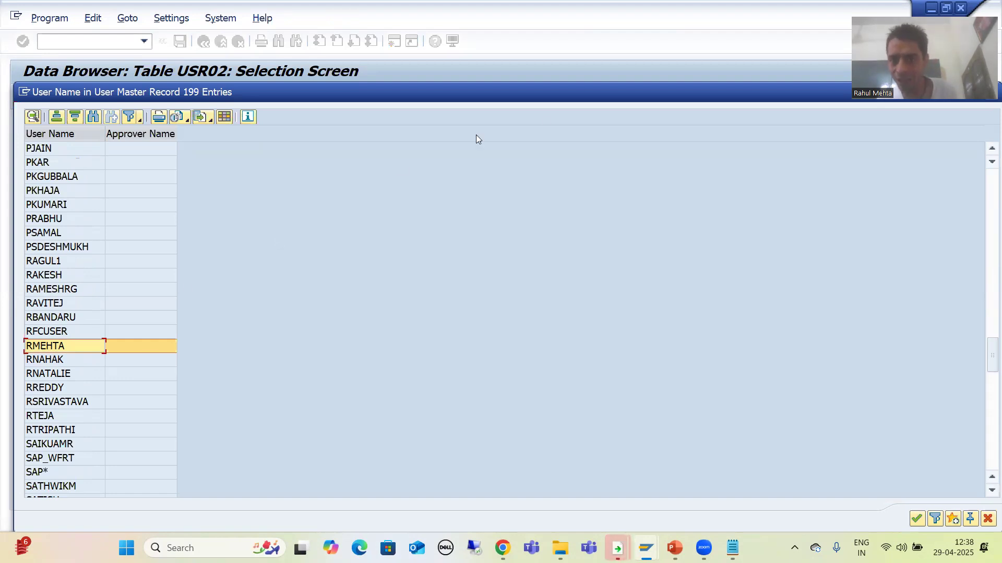
pyautogui.moveTo(937, 101); pyautogui.dragTo(871, 108)
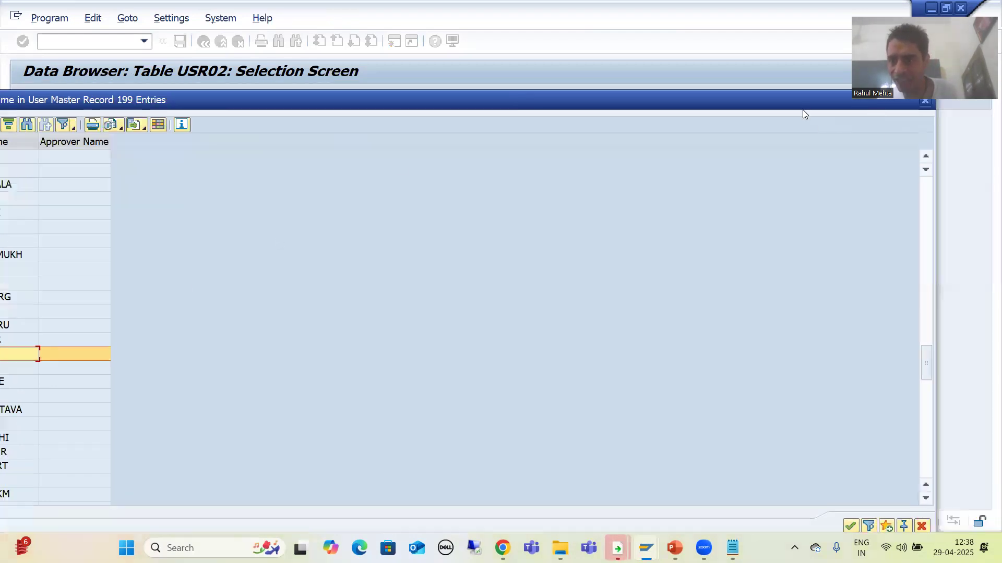
pyautogui.moveTo(802, 109); pyautogui.dragTo(804, 131)
pyautogui.click(925, 122)
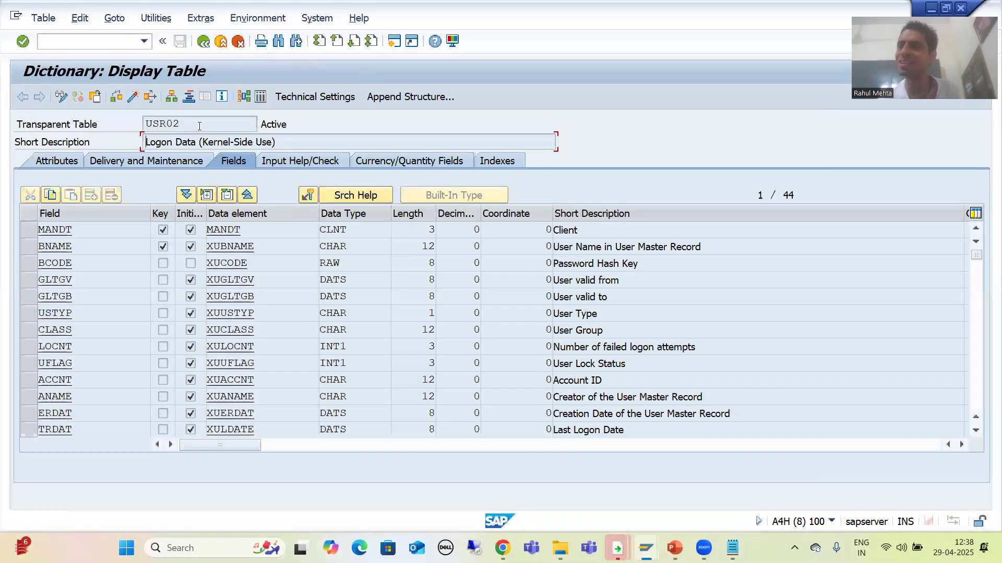
# Locate the BNAME key field in the USR02 field list and return to the set creation session.
pyautogui.moveTo(73, 246); pyautogui.dragTo(16, 244)
pyautogui.click(17, 244)
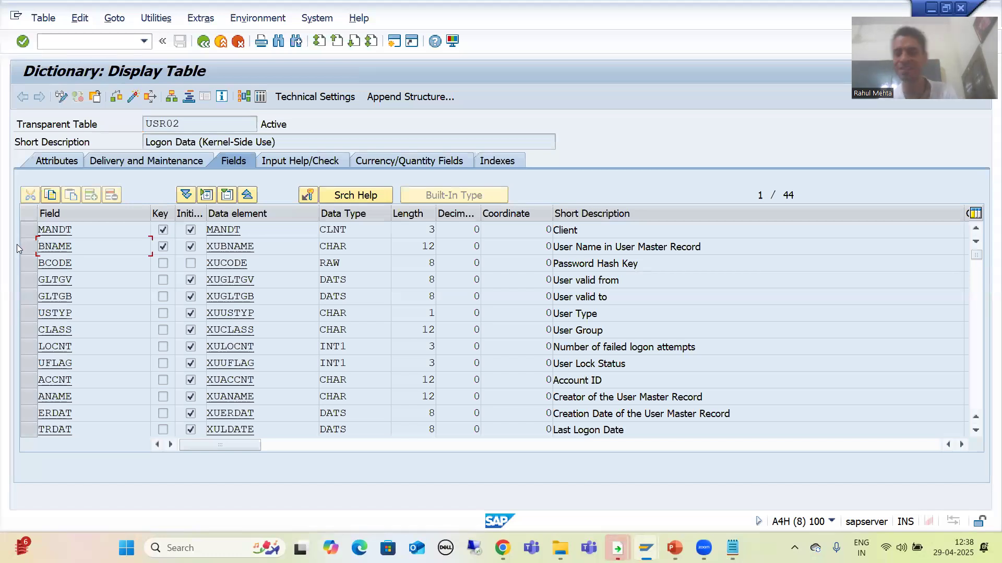
pyautogui.hotkey('alt', 'Tab')
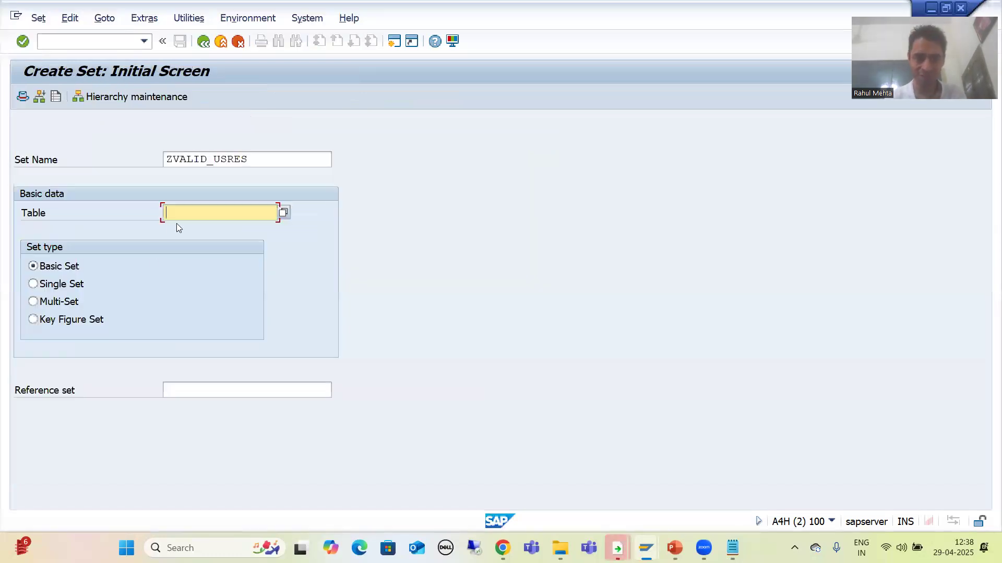
# Enter USR02 as the table of the new basic set ZVALID_USRES and continue to the field name prompt.
pyautogui.write('USR0')
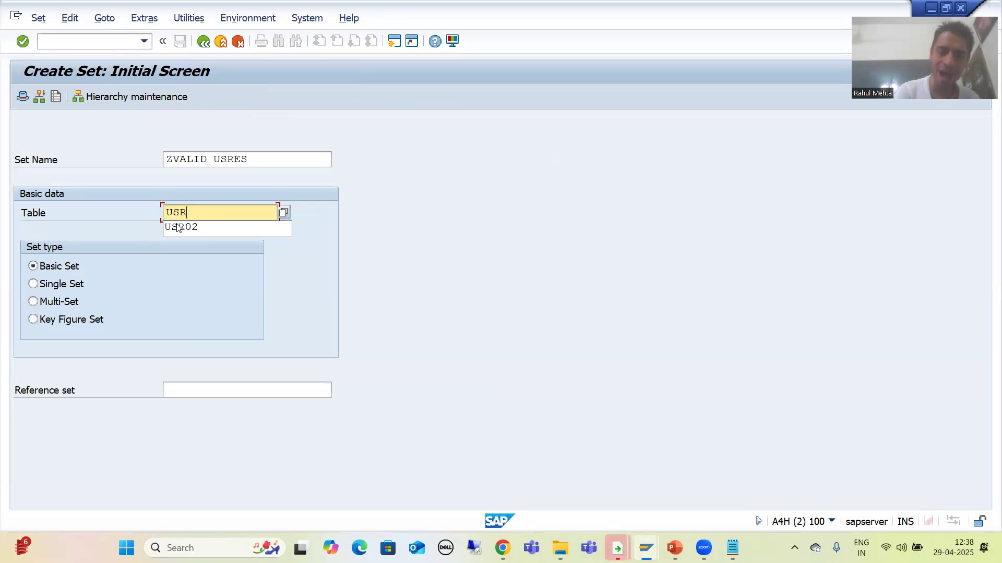
pyautogui.click(177, 227)
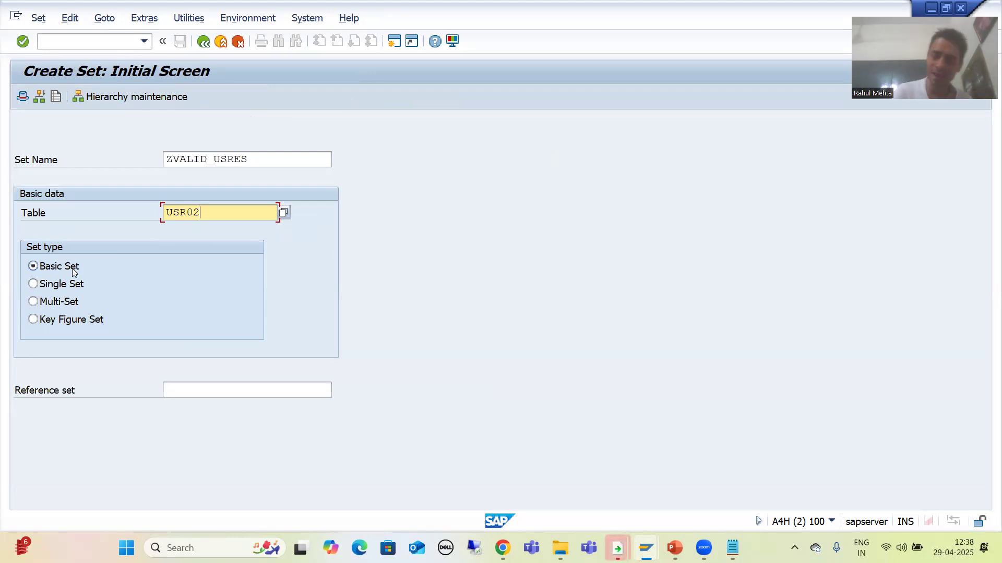
pyautogui.press('Return')
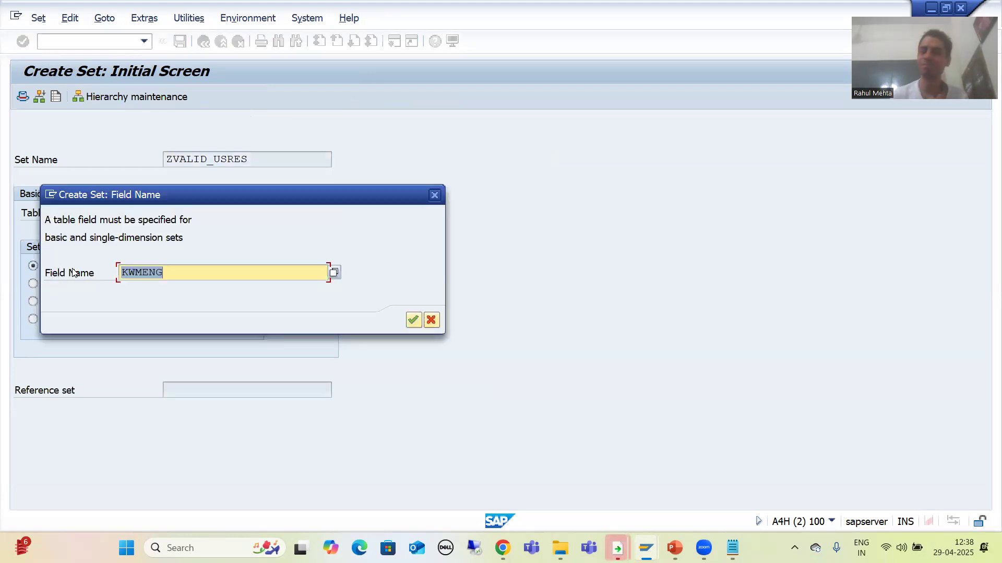
# Replace the proposed field name with BNAME from the USR02 field selection and continue to the set values.
pyautogui.press('BackSpace')
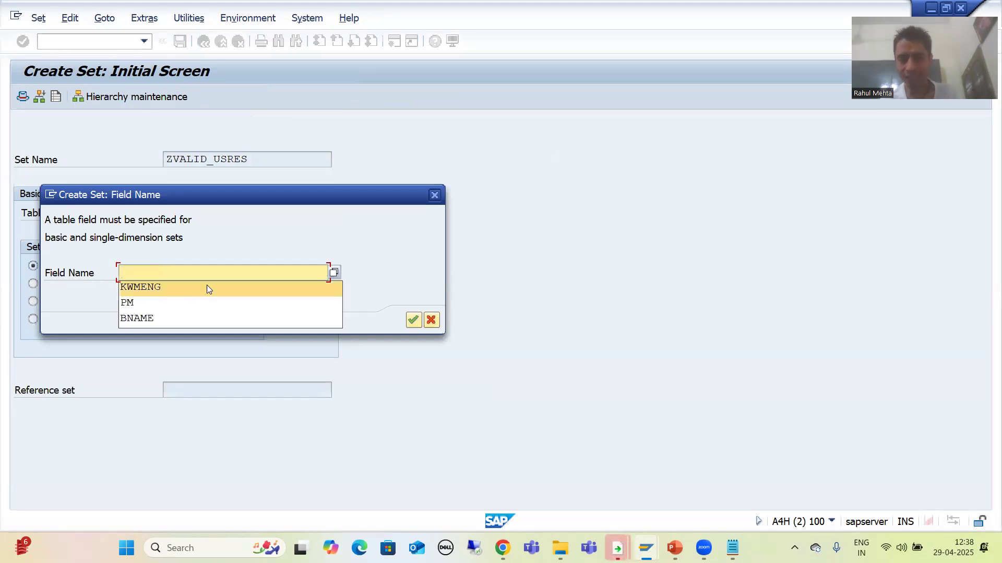
pyautogui.click(334, 273)
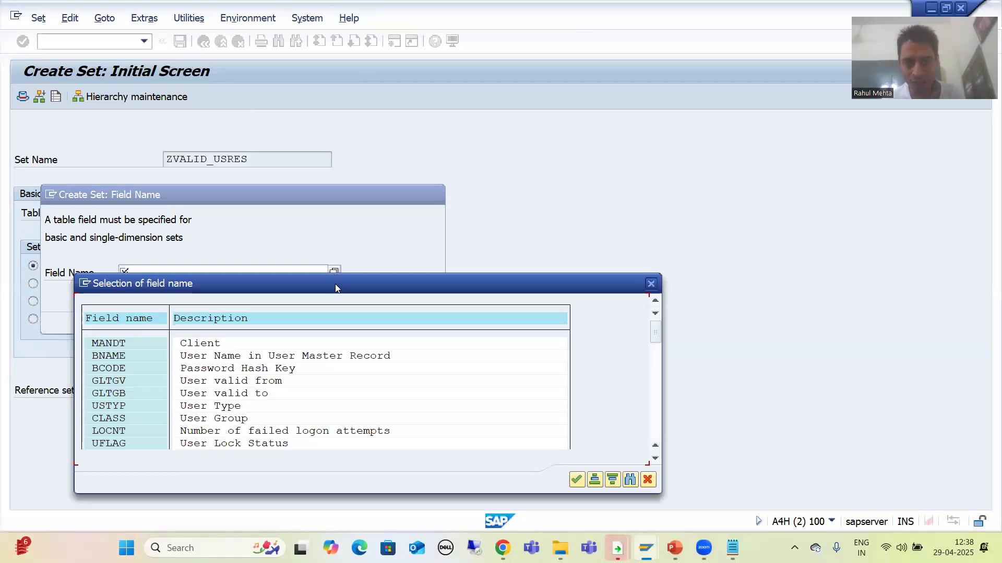
pyautogui.moveTo(335, 283); pyautogui.dragTo(351, 183)
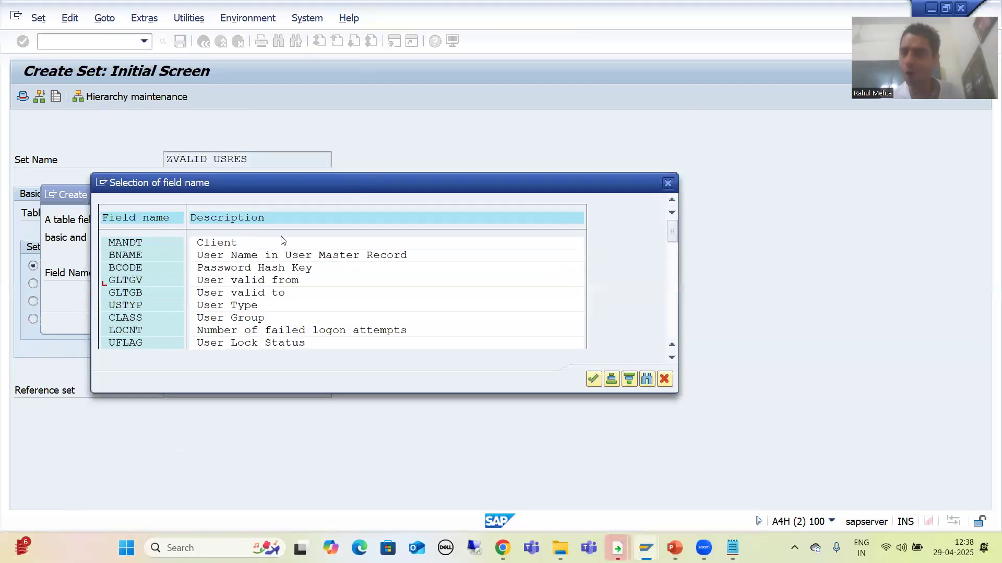
pyautogui.doubleClick(131, 257)
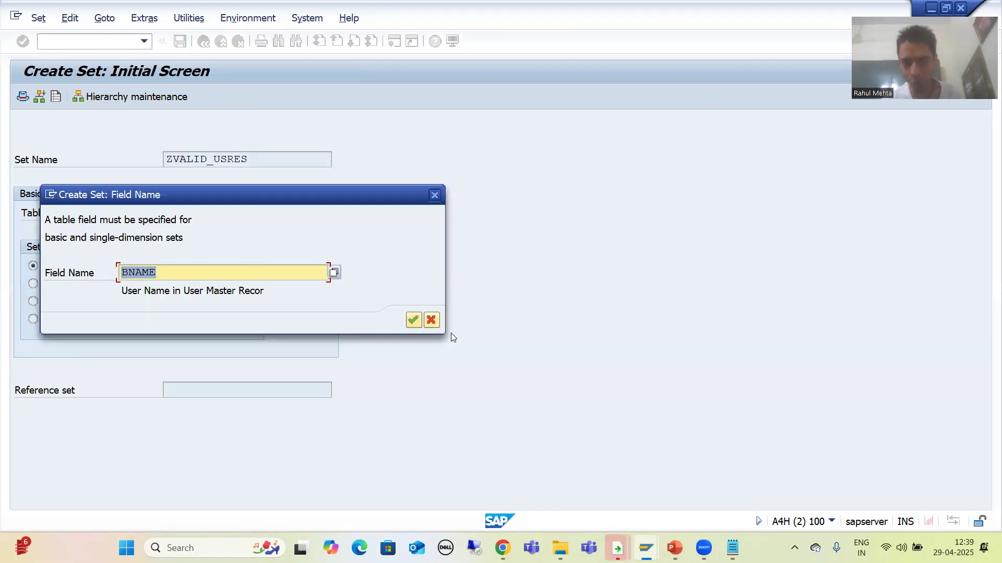
pyautogui.click(413, 321)
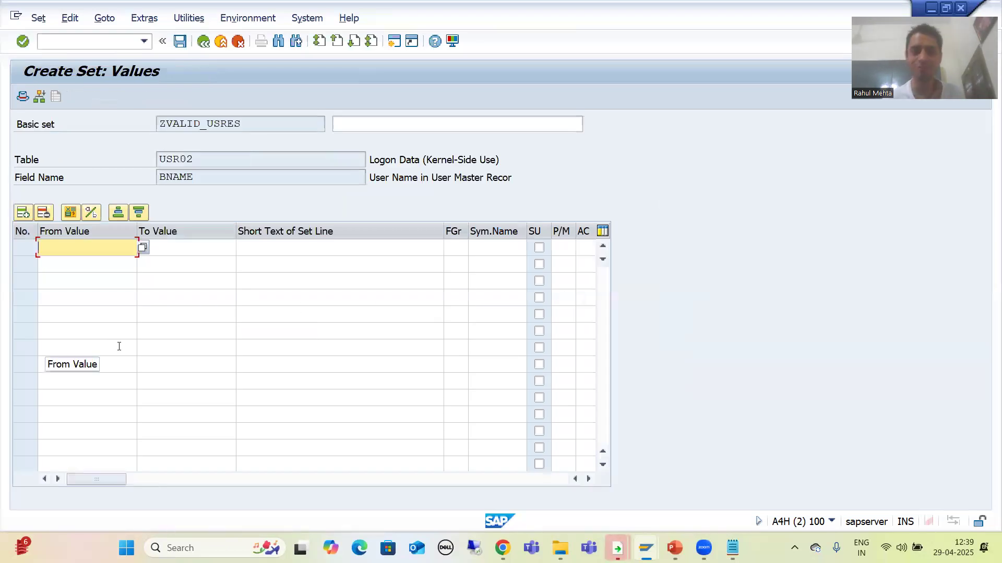
# Fill the first From Value of the set with the presenter's user name from the list of possible entries.
pyautogui.click(142, 248)
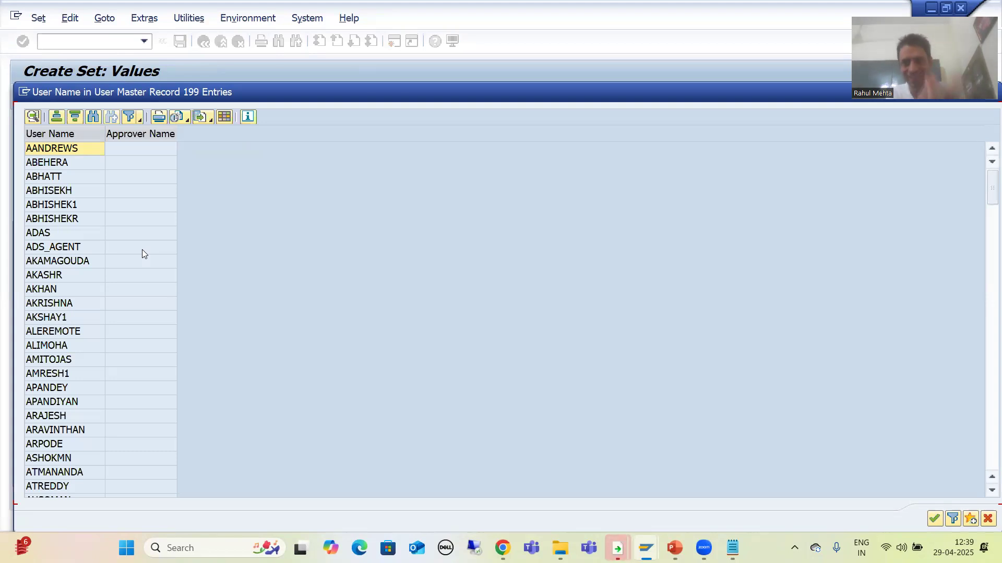
pyautogui.scroll(-9, 72, 383)
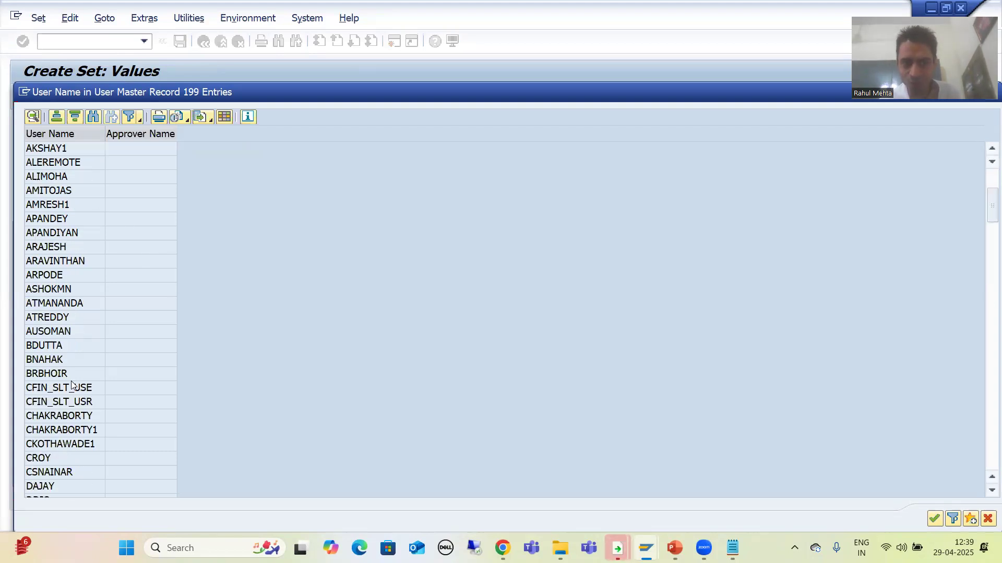
pyautogui.scroll(-7, 72, 386)
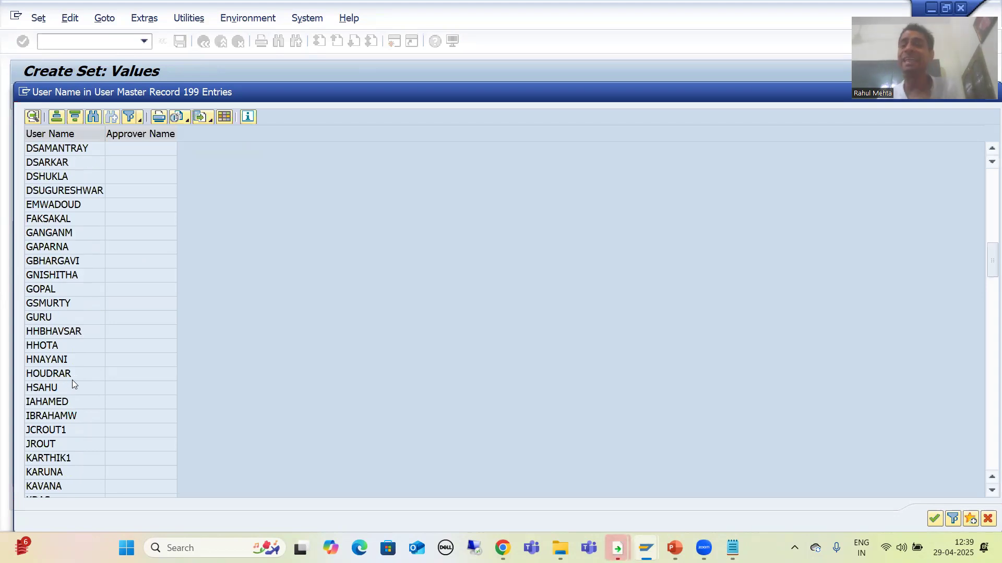
pyautogui.scroll(-15, 72, 381)
pyautogui.scroll(-7, 72, 385)
pyautogui.click(47, 303)
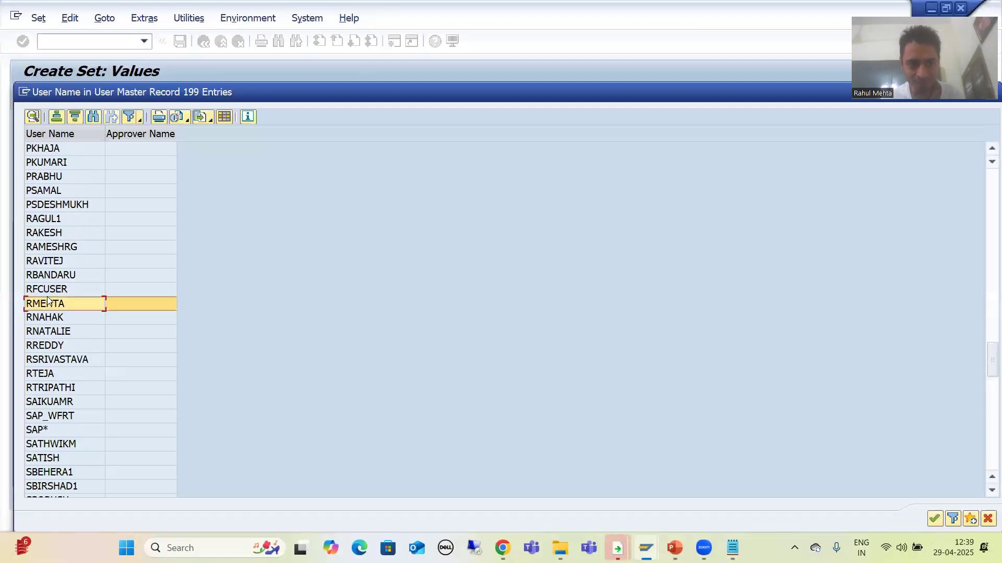
pyautogui.doubleClick(48, 301)
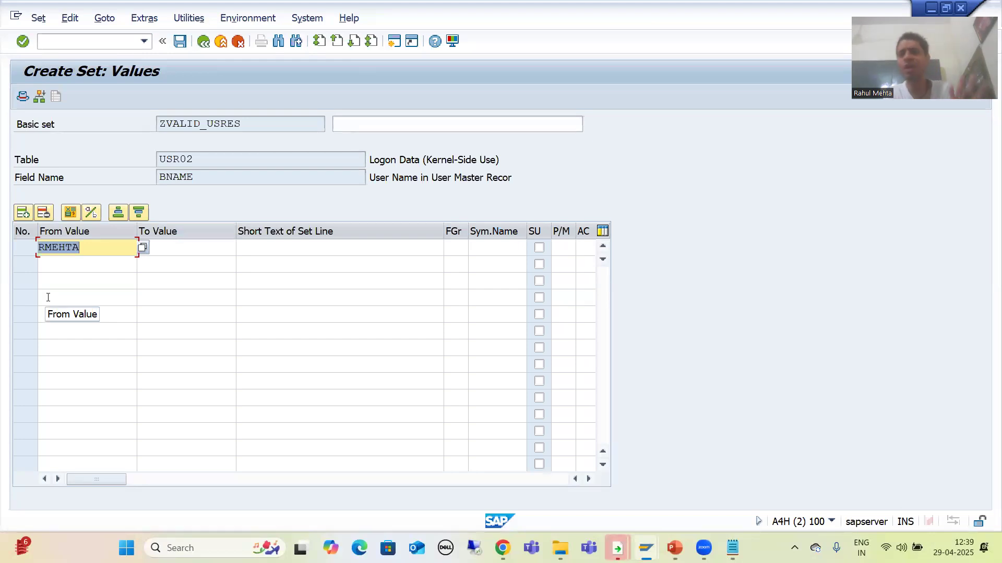
# Fill the second From Value of the set with another existing user name from the list of possible entries.
pyautogui.click(64, 266)
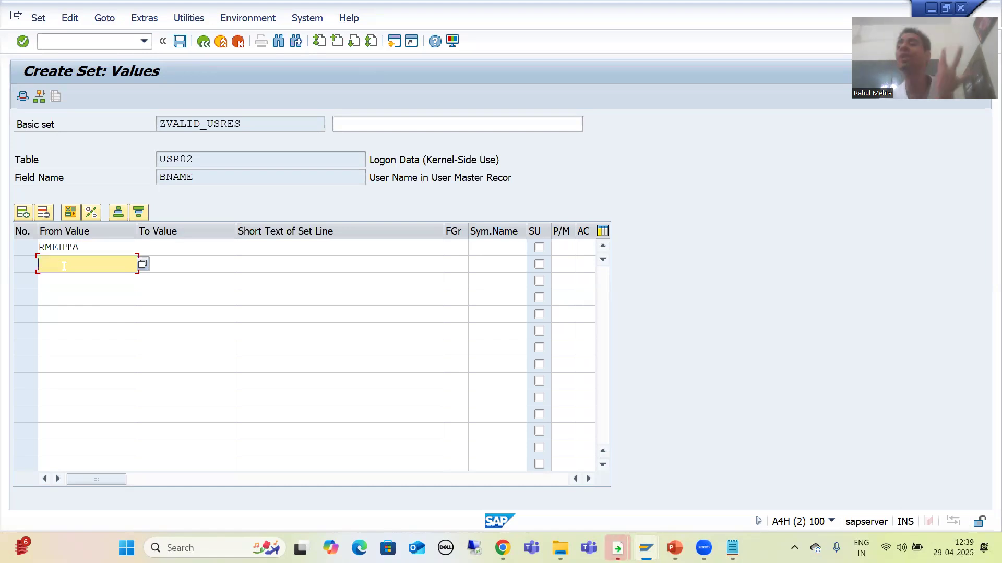
pyautogui.click(142, 266)
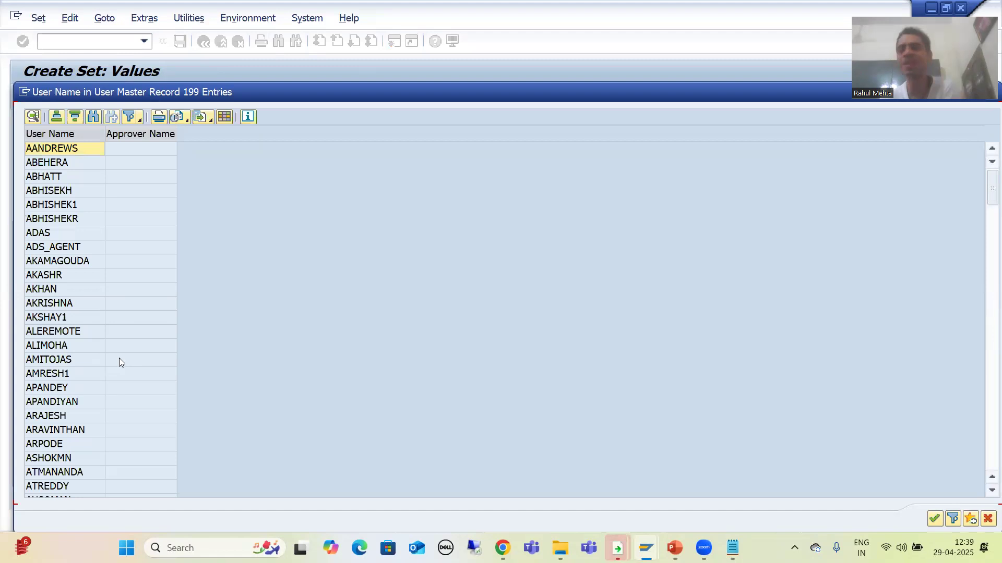
pyautogui.scroll(-10, 93, 326)
pyautogui.scroll(3, 93, 326)
pyautogui.scroll(-4, 93, 327)
pyautogui.scroll(-13, 93, 327)
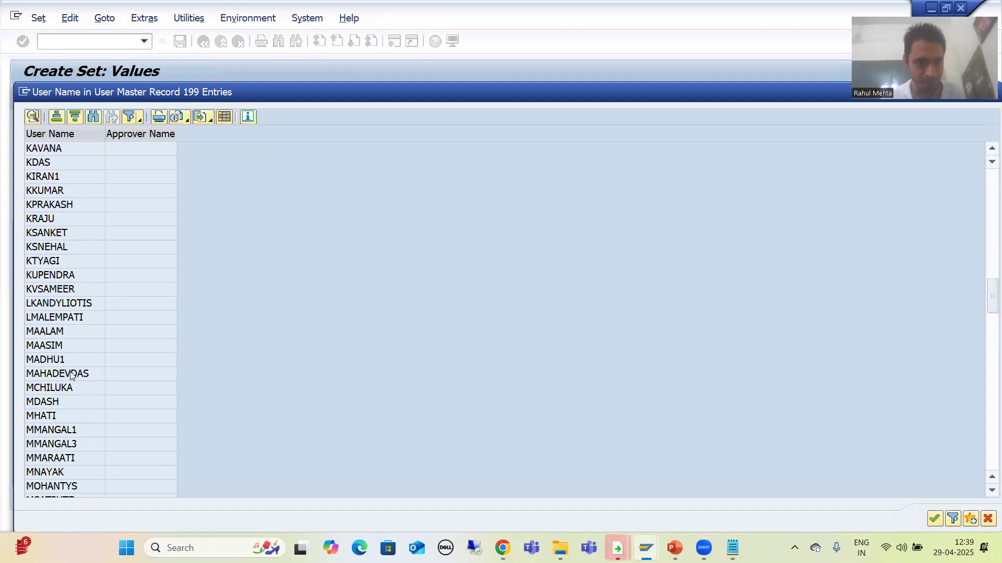
pyautogui.scroll(-4, 79, 367)
pyautogui.scroll(-1, 79, 369)
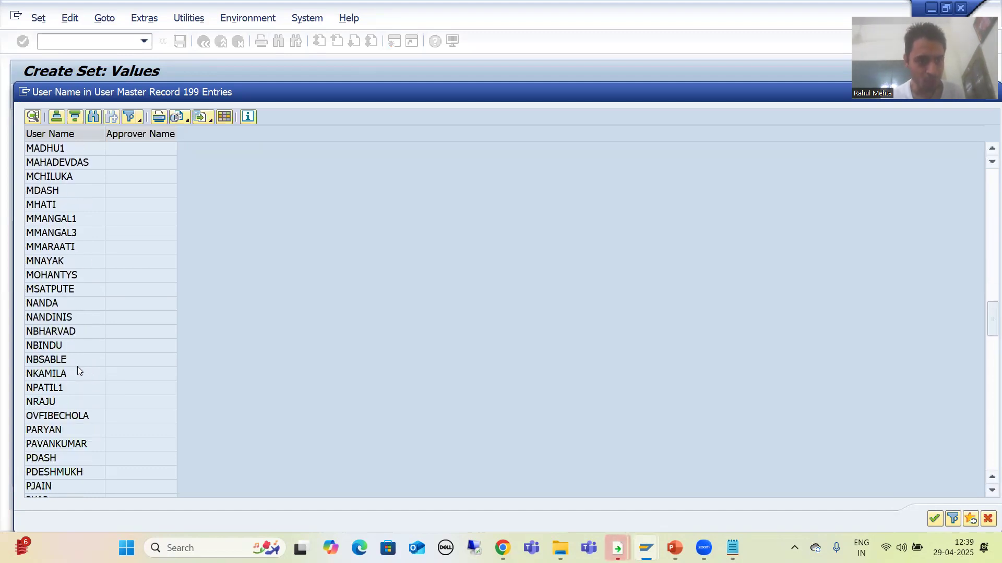
pyautogui.scroll(2, 77, 366)
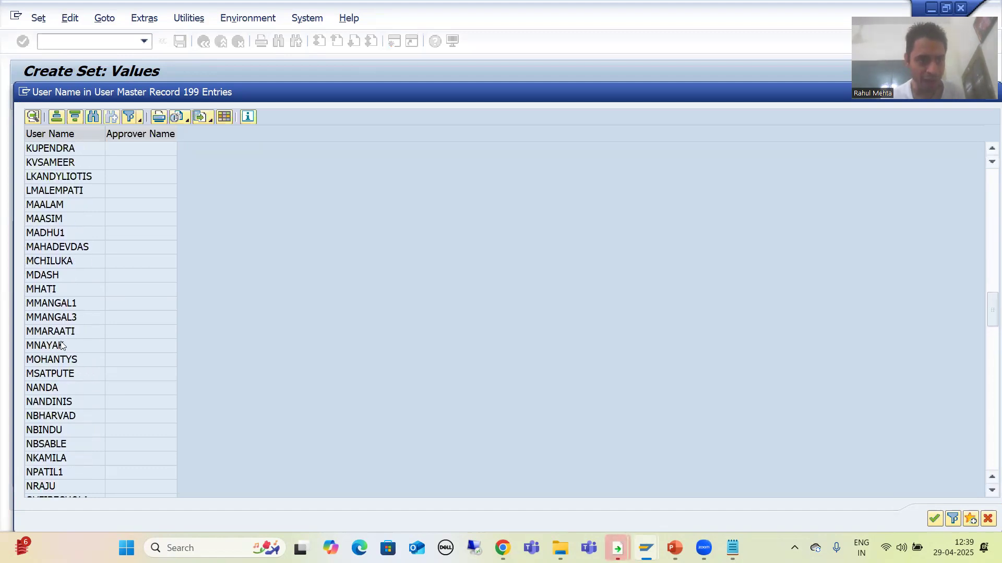
pyautogui.click(47, 277)
pyautogui.doubleClick(47, 278)
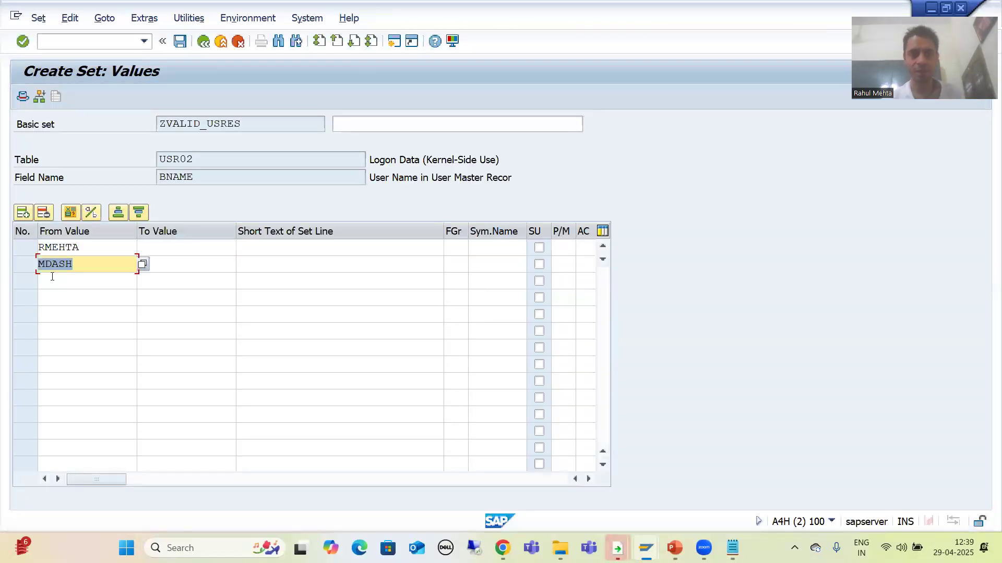
# Save the basic set ZVALID_USRES with its two user name values.
pyautogui.click(58, 253)
pyautogui.click(59, 261)
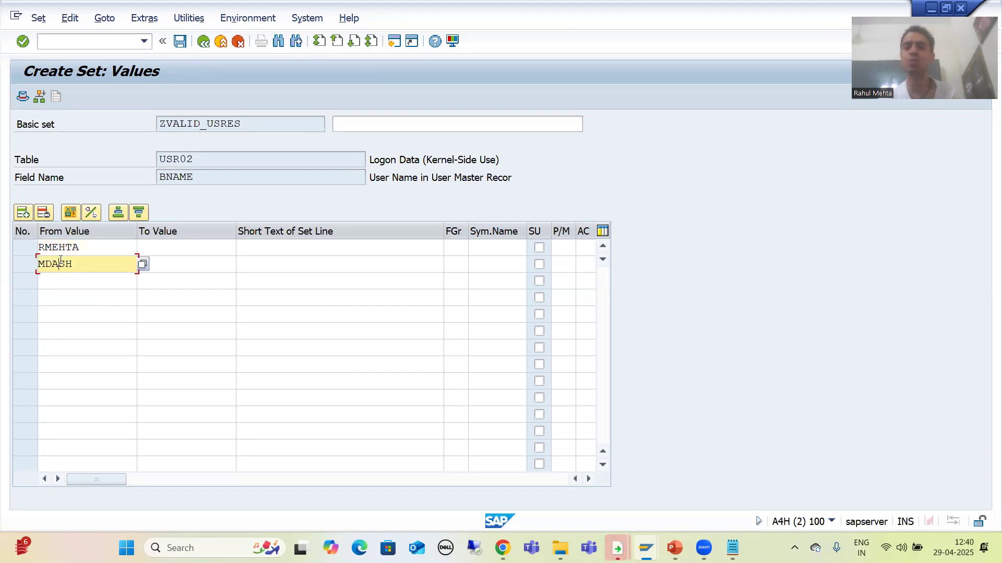
pyautogui.click(182, 57)
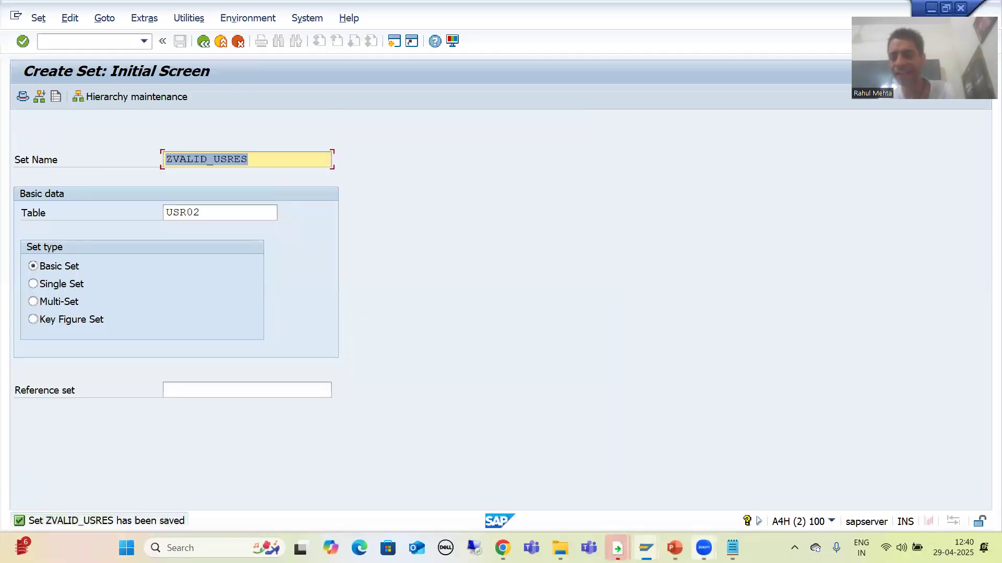
# Return to the selection screen of table SETLEAF in the Data Browser session and open the multiple selection for SETNAME.
pyautogui.moveTo(678, 546)
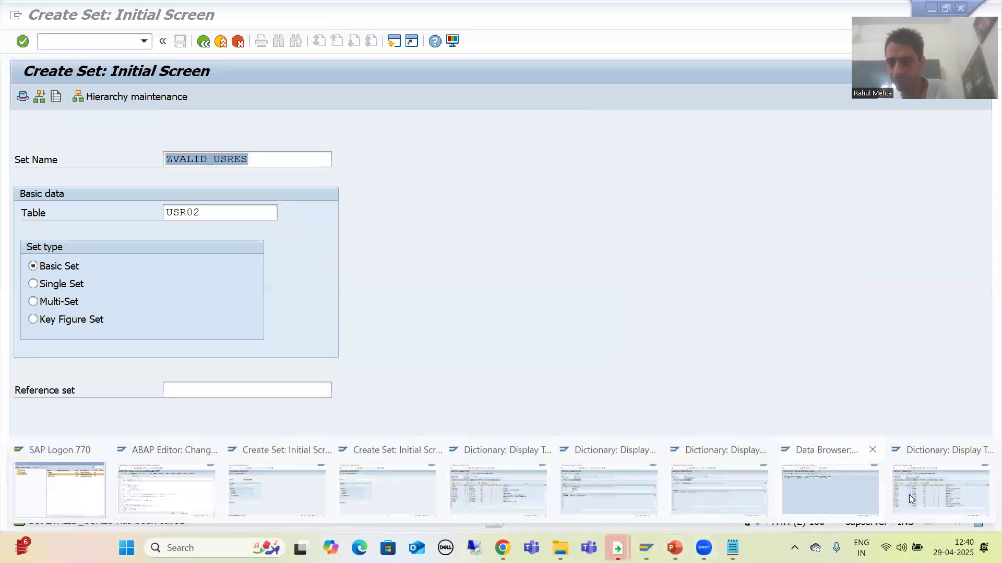
pyautogui.click(829, 486)
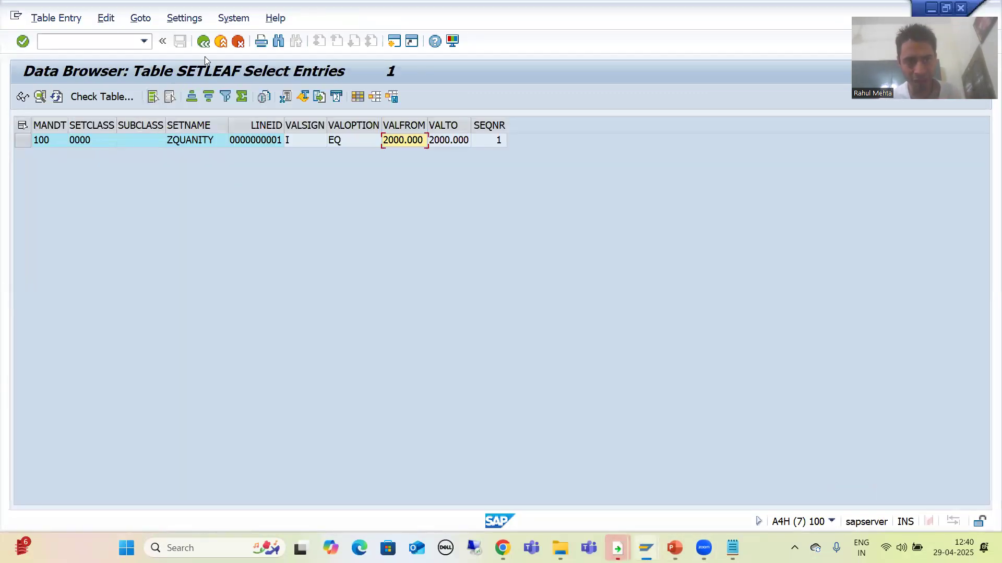
pyautogui.click(203, 41)
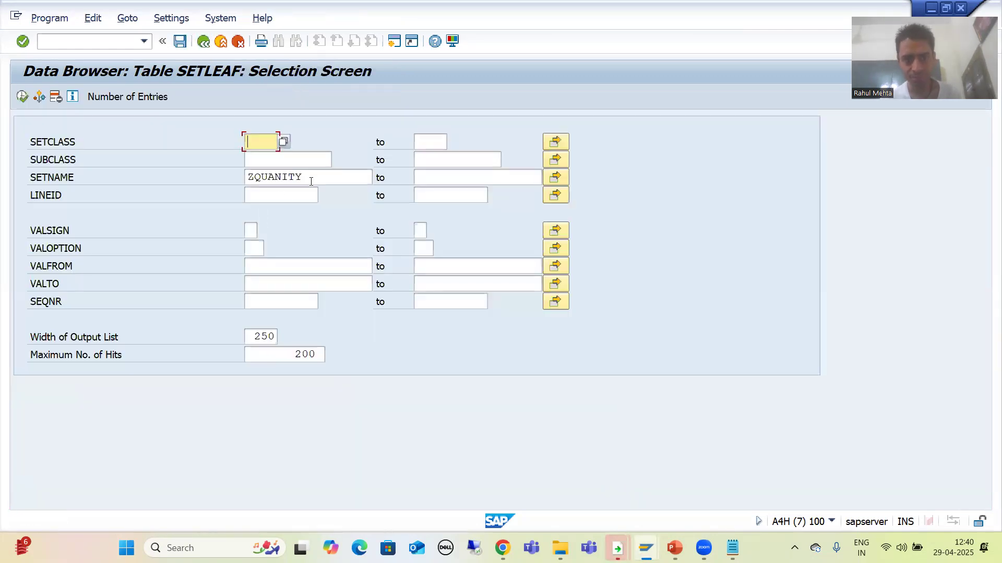
pyautogui.click(311, 181)
pyautogui.click(555, 177)
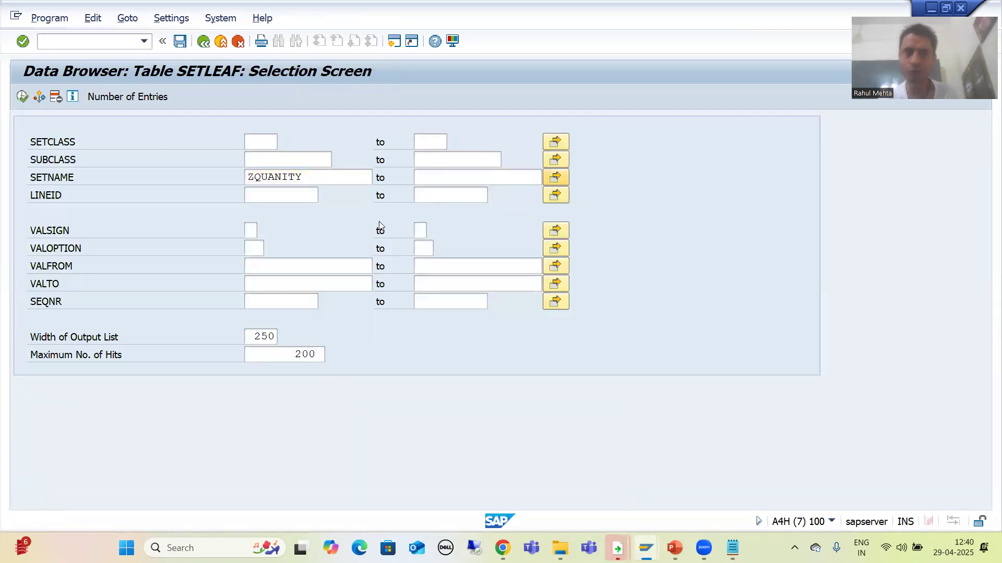
# Try to list the SETLEAF entries with ZVALID_USERS as a second SETNAME value, and reopen the SETNAME multiple selection.
pyautogui.click(82, 236)
pyautogui.write('ZVALID_')
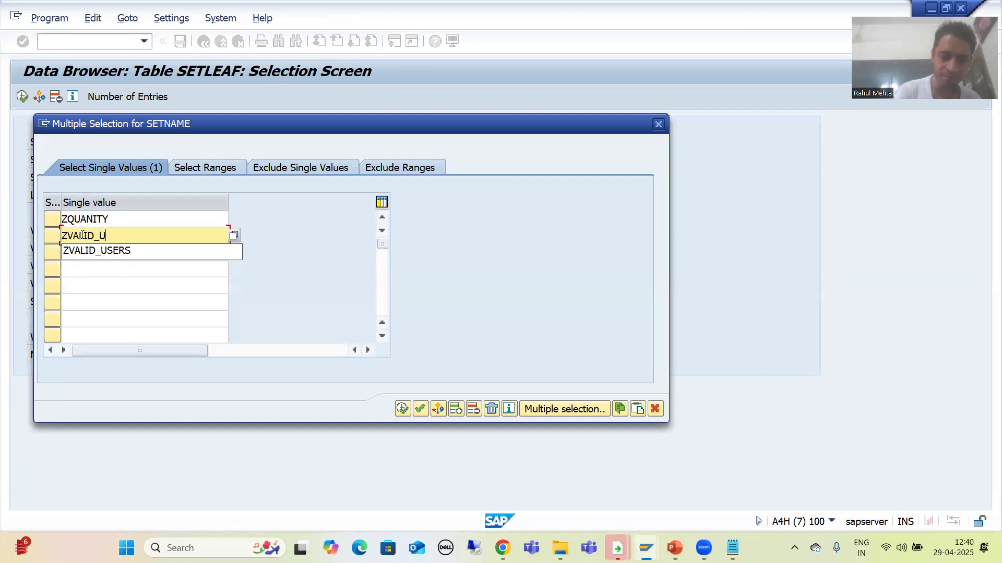
pyautogui.write('USERS')
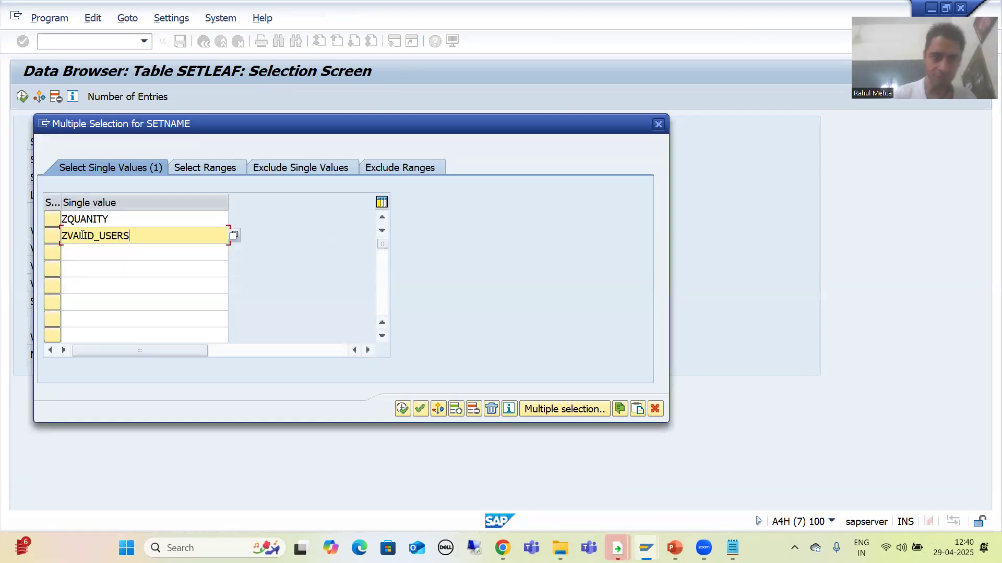
pyautogui.click(419, 409)
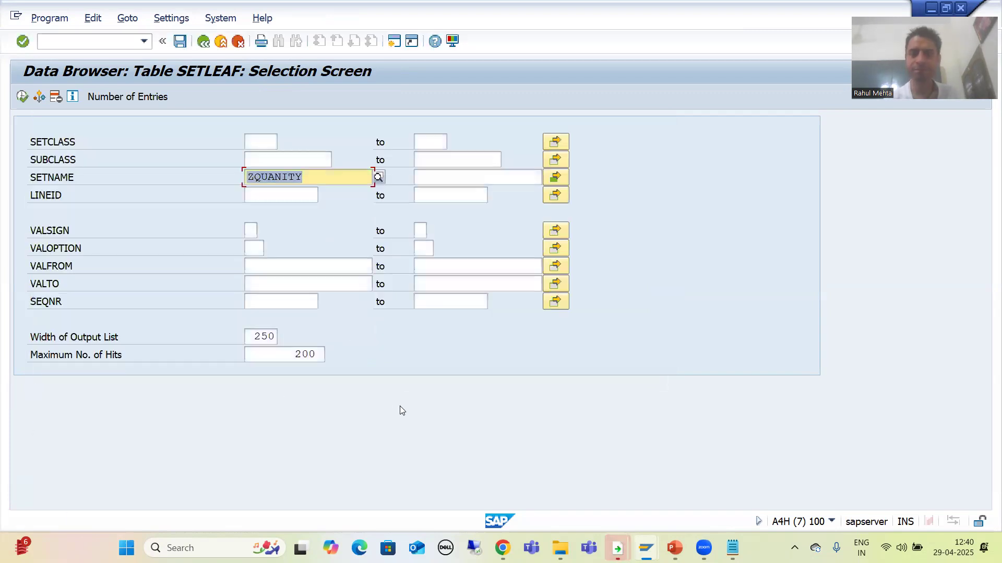
pyautogui.click(21, 97)
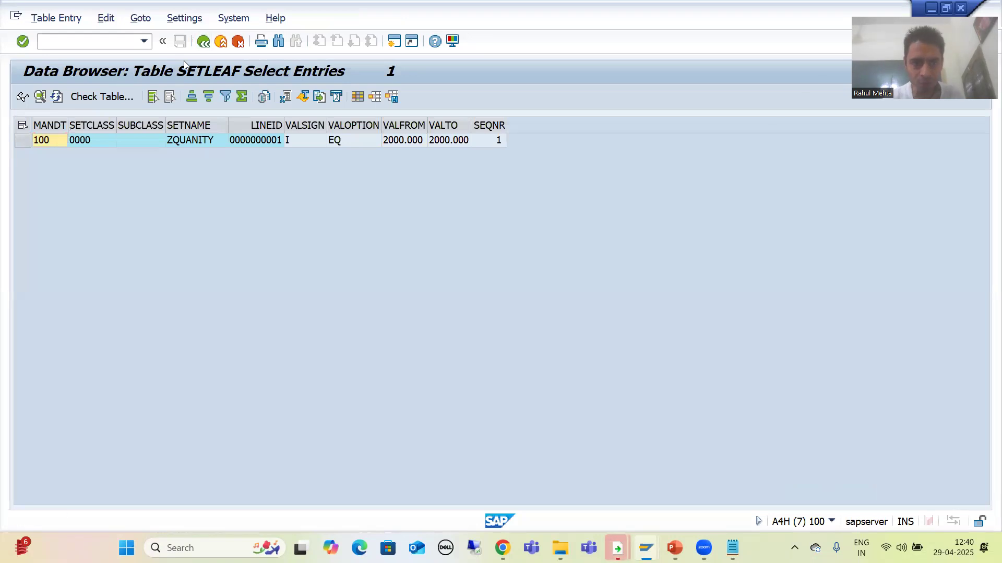
pyautogui.press('F3')
pyautogui.click(546, 178)
pyautogui.click(124, 253)
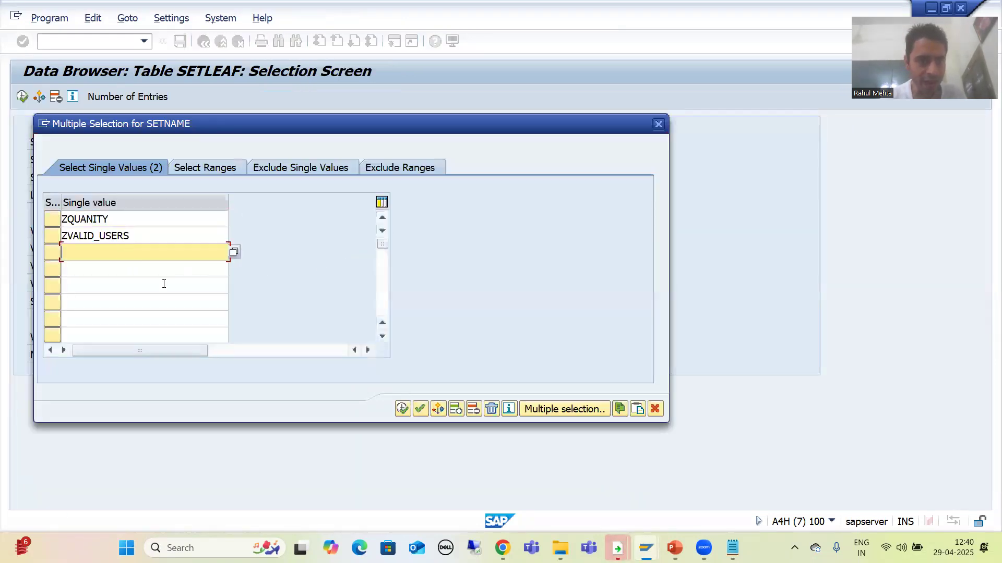
# Check the spelling of the saved set's name in the Create Set session and return to the Data Browser.
pyautogui.moveTo(646, 548)
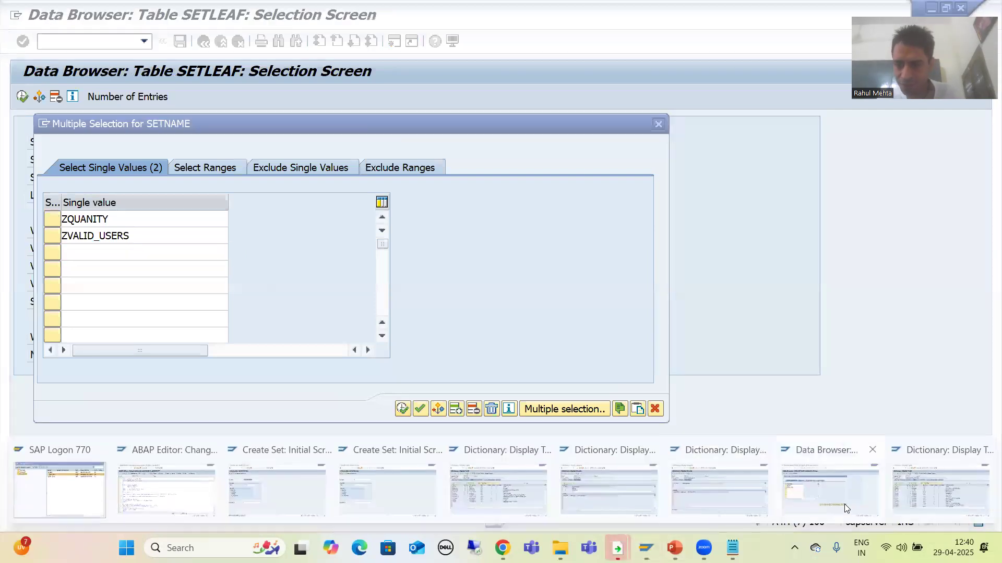
pyautogui.click(287, 488)
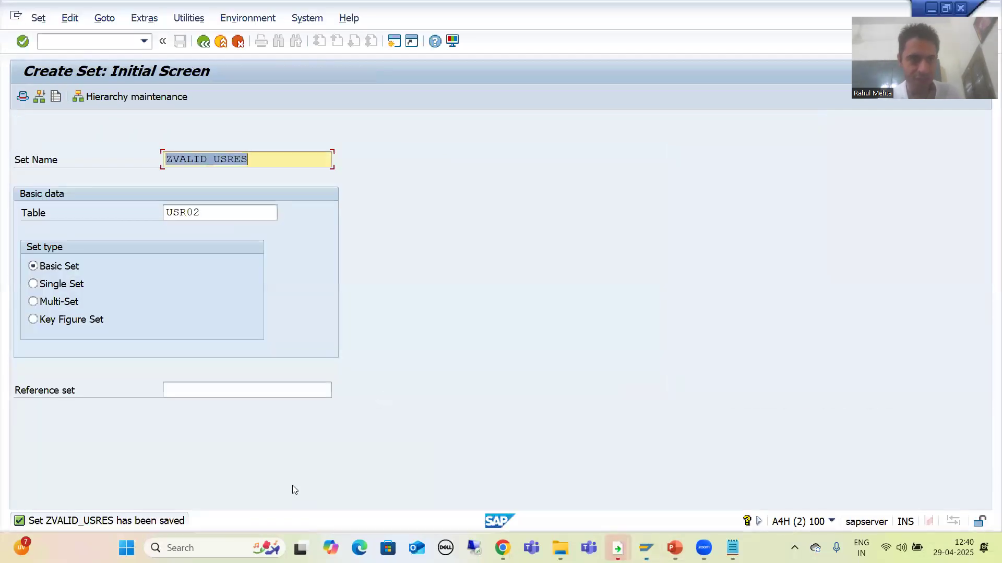
pyautogui.click(255, 162)
pyautogui.moveTo(255, 162); pyautogui.dragTo(180, 161)
pyautogui.click(181, 161)
pyautogui.moveTo(253, 162); pyautogui.dragTo(164, 163)
pyautogui.click(164, 164)
pyautogui.hotkey('alt', 'Tab')
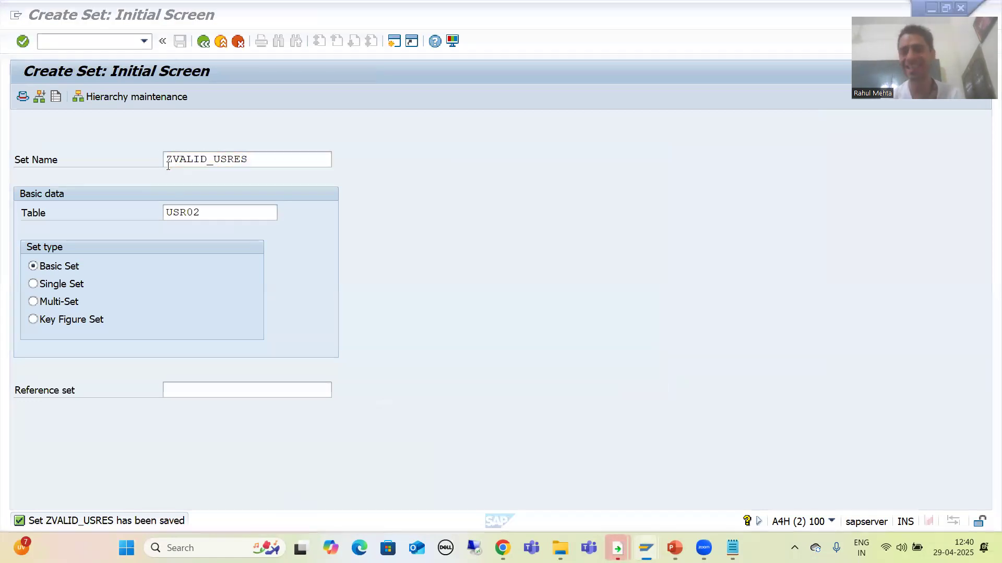
# Replace the second SETNAME single value with ZVALID_USRES and apply the multiple selection.
pyautogui.click(145, 235)
pyautogui.press('BackSpace')
pyautogui.press('BackSpace')
pyautogui.press('BackSpace')
pyautogui.press('BackSpace')
pyautogui.press('BackSpace')
pyautogui.press('BackSpace')
pyautogui.press('BackSpace')
pyautogui.press('BackSpace')
pyautogui.press('BackSpace')
pyautogui.press('BackSpace')
pyautogui.press('BackSpace')
pyautogui.press('BackSpace')
pyautogui.write('ZVALID_USRES')
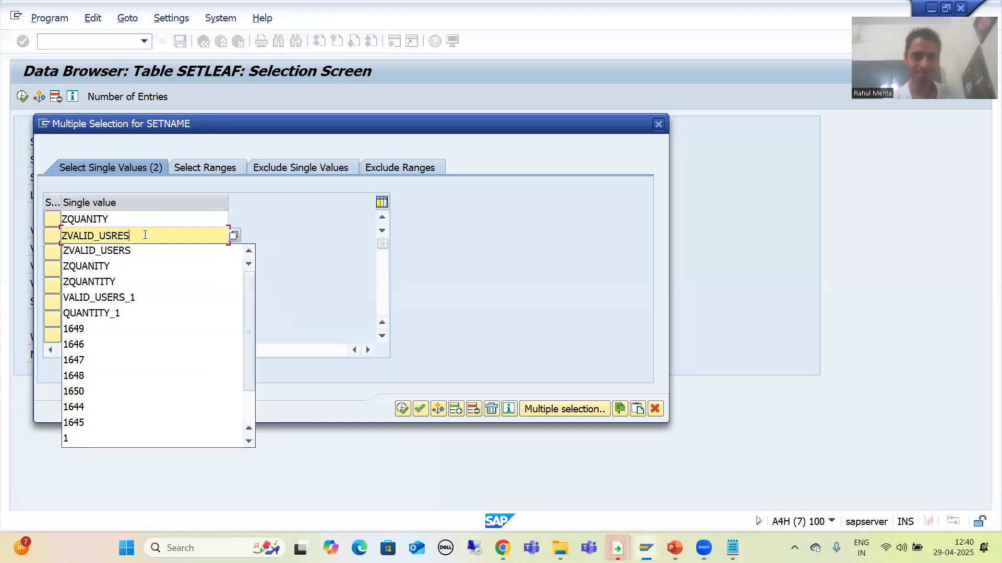
pyautogui.click(402, 408)
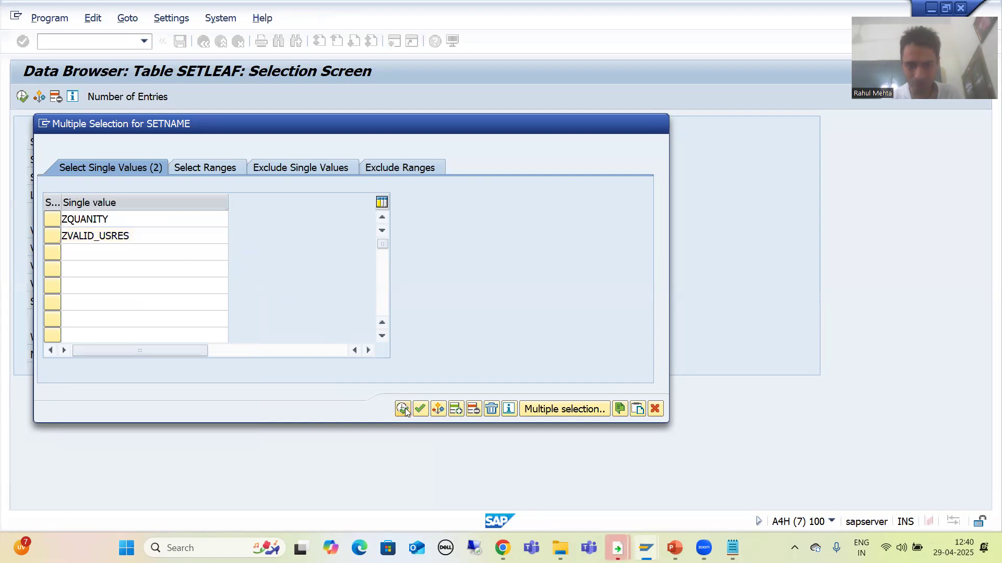
# Count and list the matching SETLEAF entries, examining the set name and LINEID of both ZVALID_USRES rows.
pyautogui.click(155, 100)
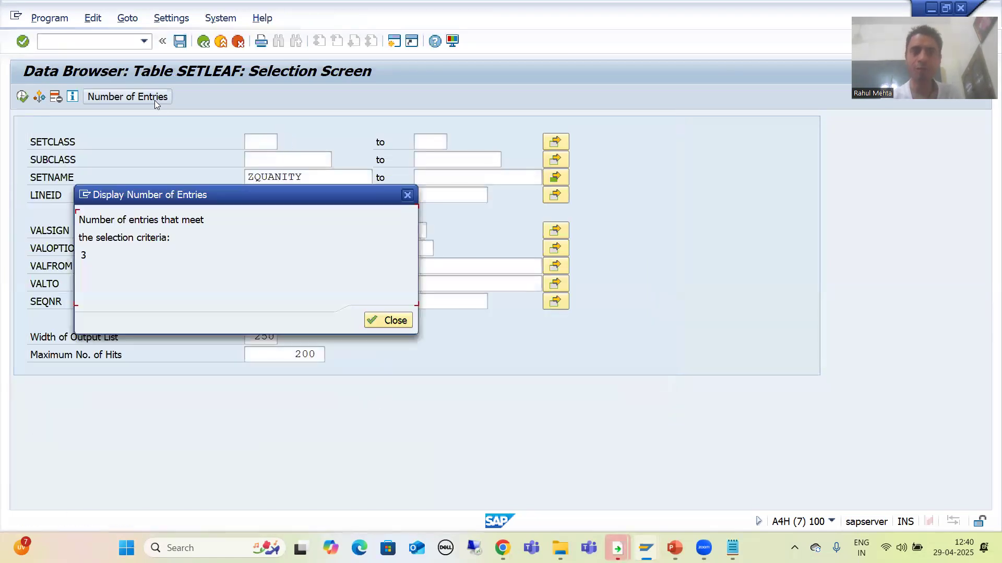
pyautogui.click(382, 320)
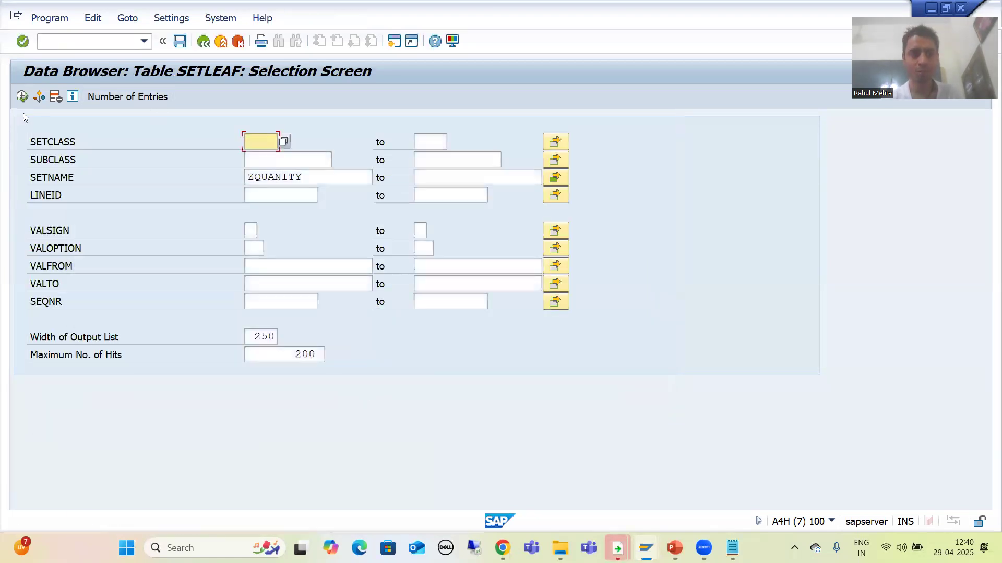
pyautogui.click(22, 97)
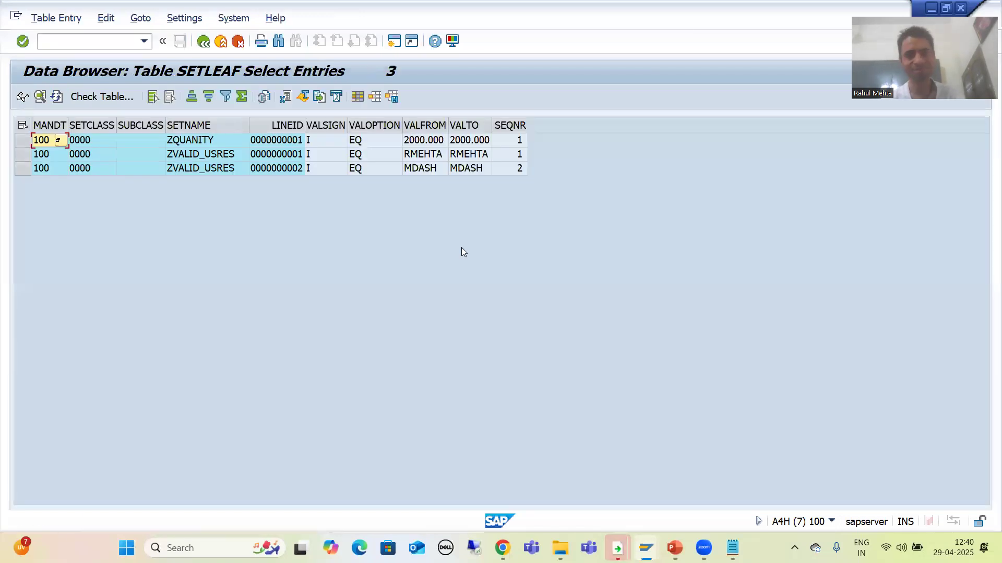
pyautogui.click(216, 155)
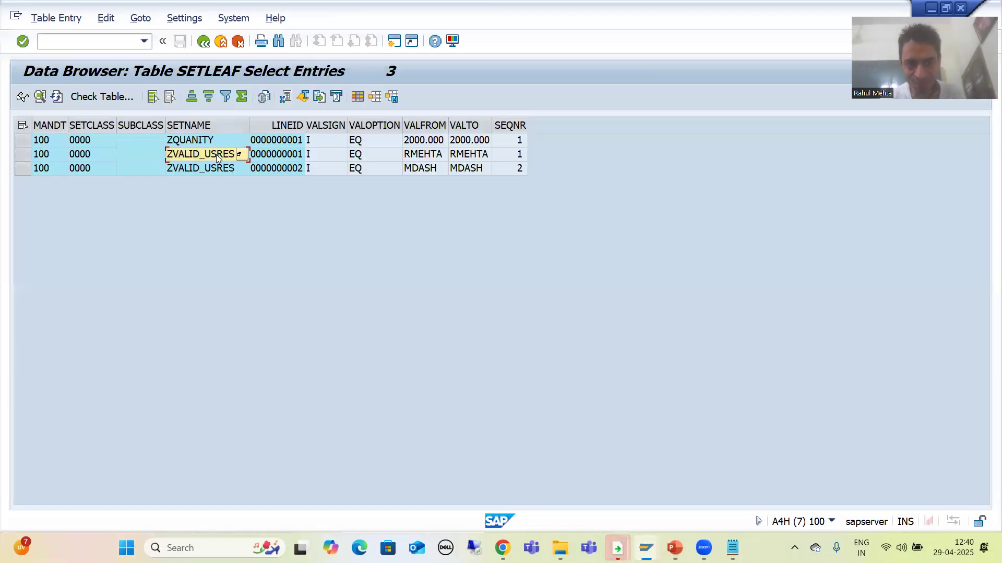
pyautogui.click(218, 168)
pyautogui.click(298, 154)
pyautogui.click(296, 167)
# Start transaction GS02 from the USR02 dictionary session and open the values of set ZVALID_USRES for changing.
pyautogui.moveTo(645, 548)
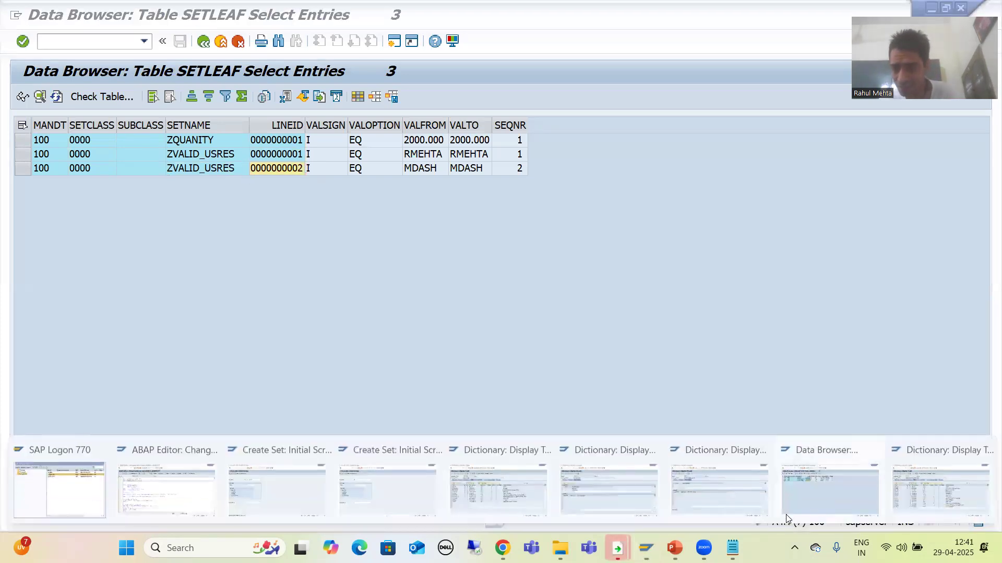
pyautogui.click(931, 479)
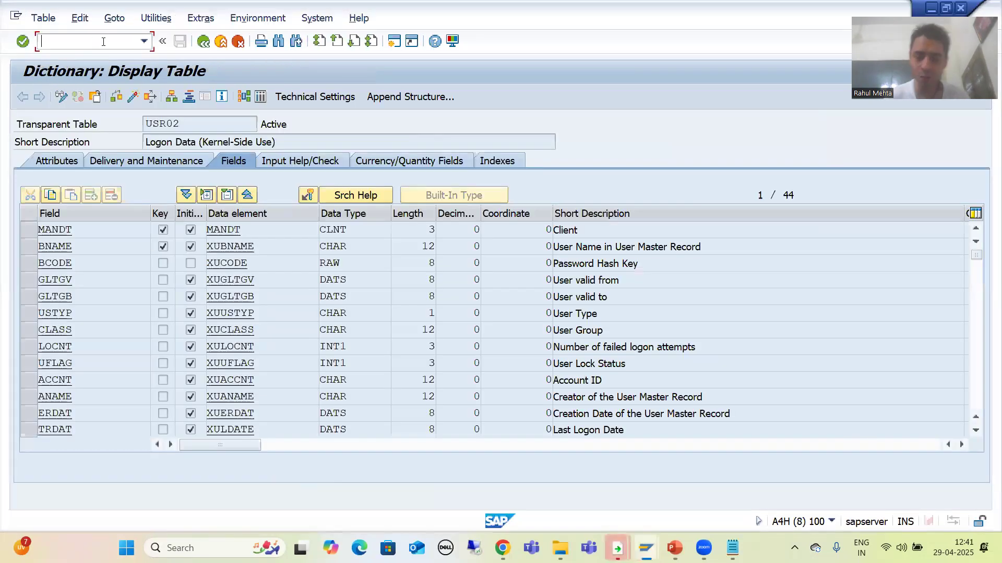
pyautogui.write('/ngs92')
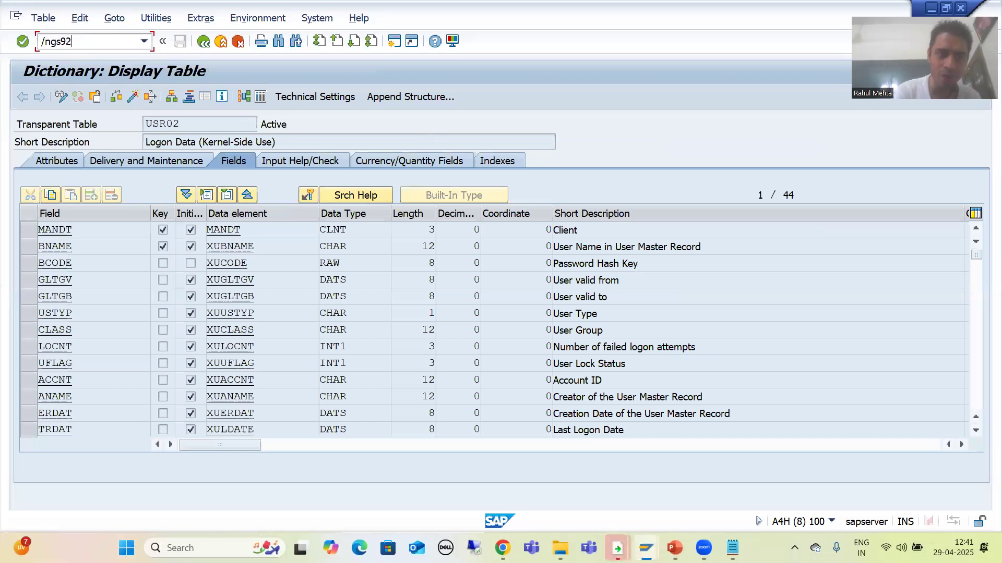
pyautogui.press('BackSpace')
pyautogui.press('BackSpace')
pyautogui.write('02')
pyautogui.press('Return')
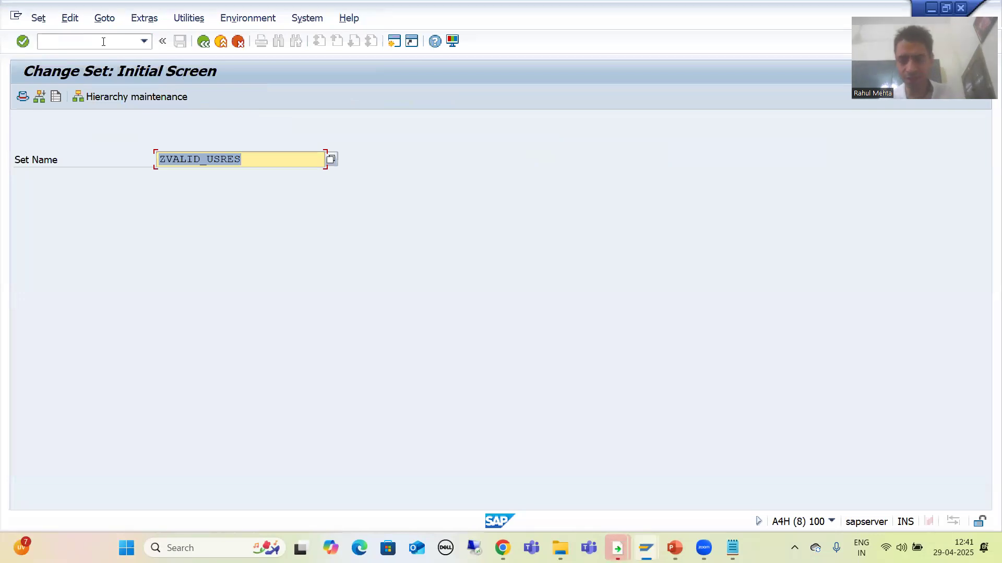
pyautogui.press('Return')
pyautogui.click(27, 249)
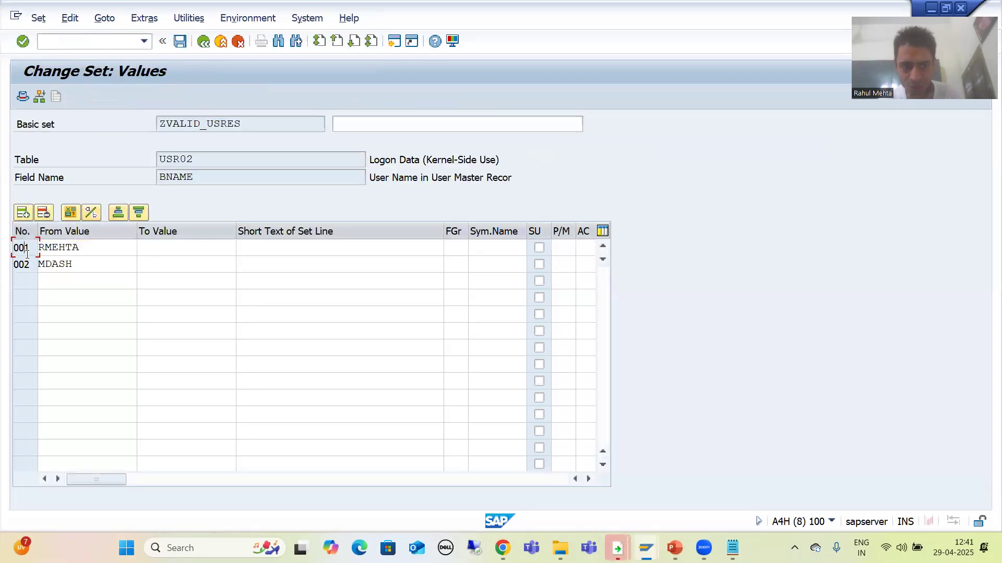
# Compare the set's two lines with the VALFROM entries of ZVALID_USRES in SETLEAF and return to the set values.
pyautogui.hotkey('alt', 'Tab')
pyautogui.click(423, 154)
pyautogui.click(426, 170)
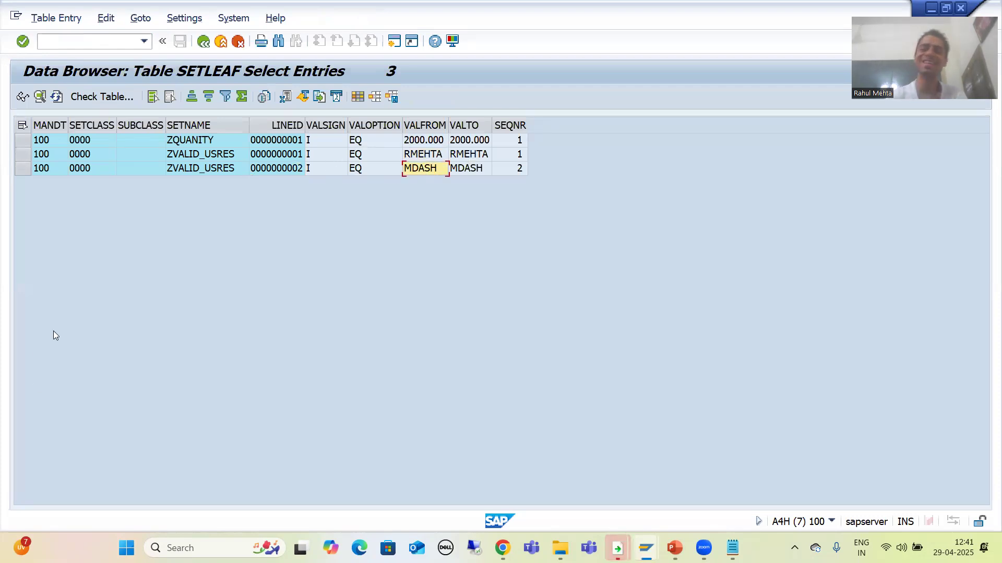
pyautogui.hotkey('alt', 'Tab')
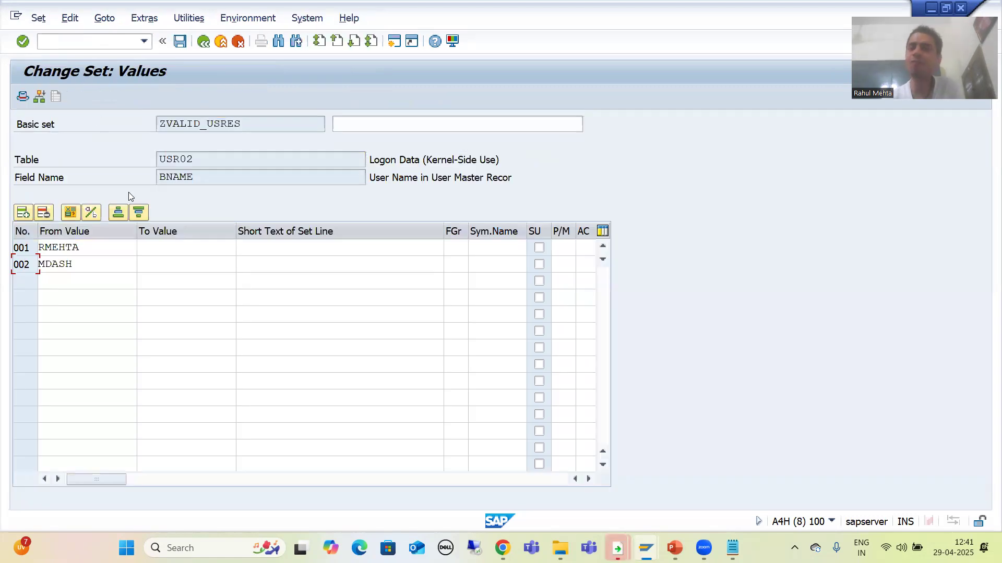
# Fill the third From Value with the first user name from the list of possible entries and save the set.
pyautogui.click(62, 284)
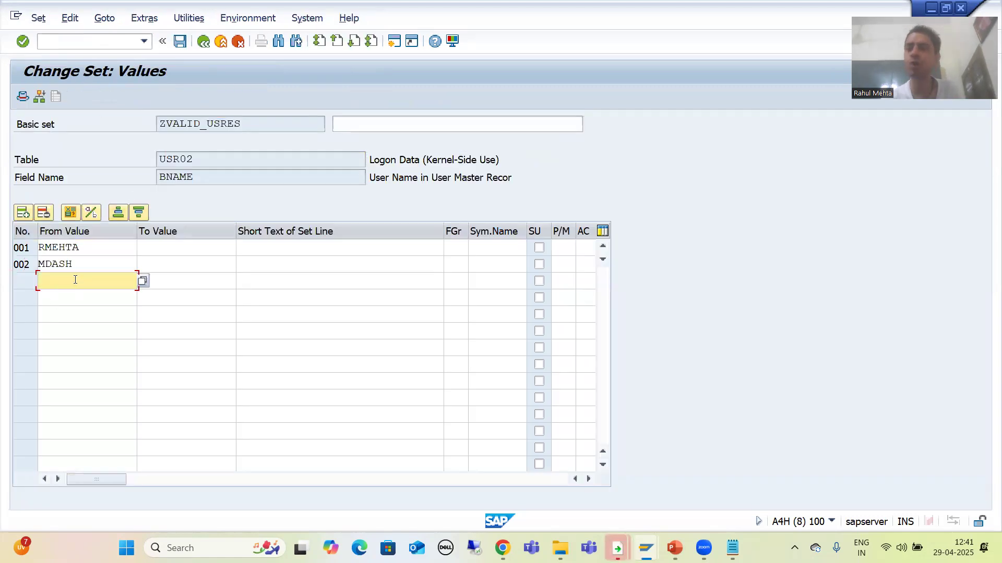
pyautogui.click(142, 281)
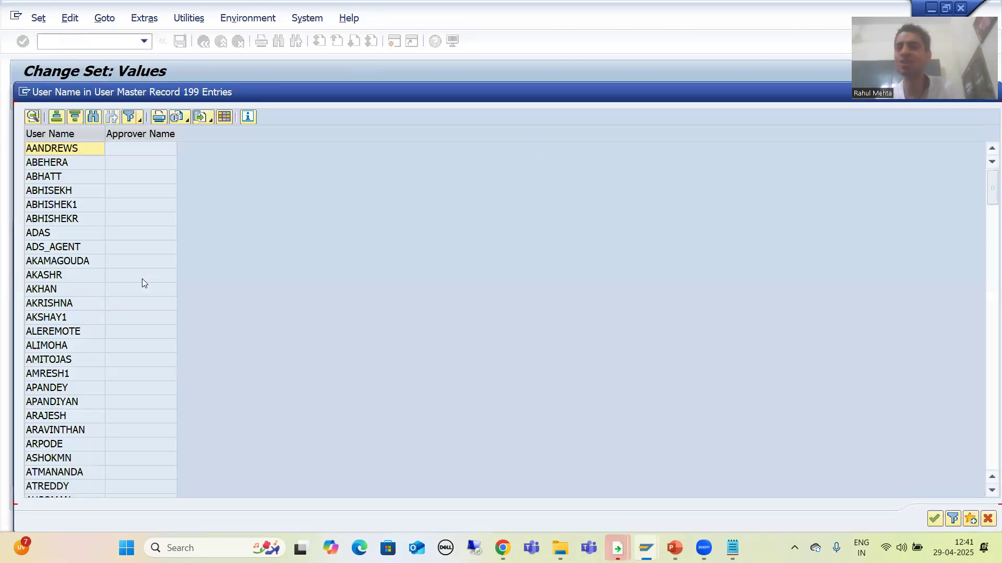
pyautogui.doubleClick(60, 149)
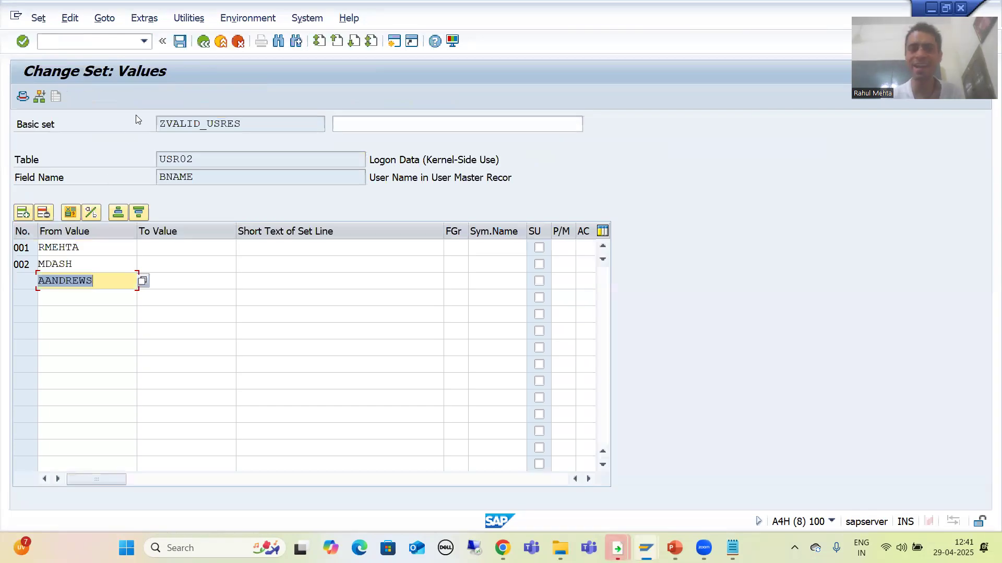
pyautogui.click(177, 45)
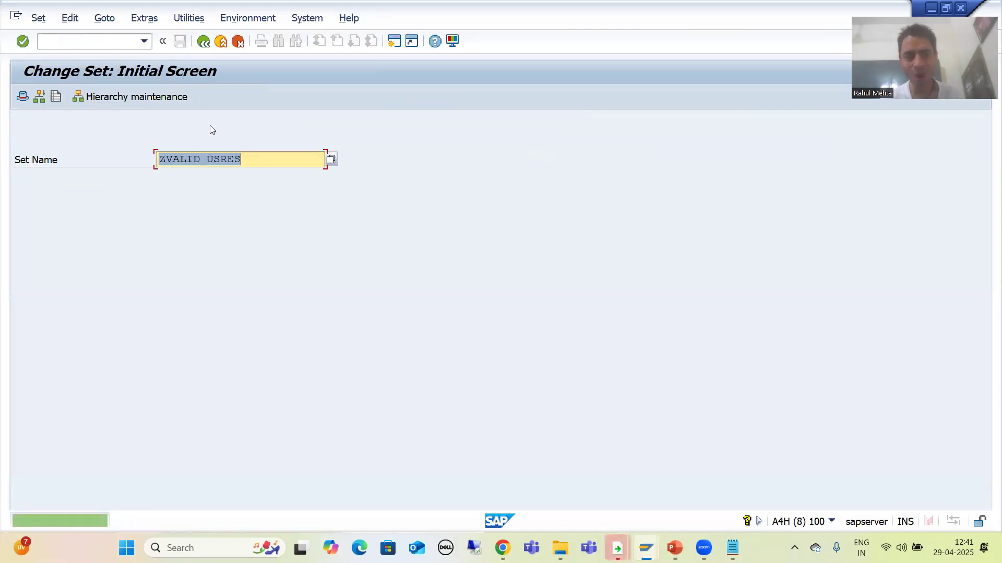
# Refresh the SETLEAF entries in the Data Browser session to check the line added to ZVALID_USRES.
pyautogui.hotkey('alt', 'Tab')
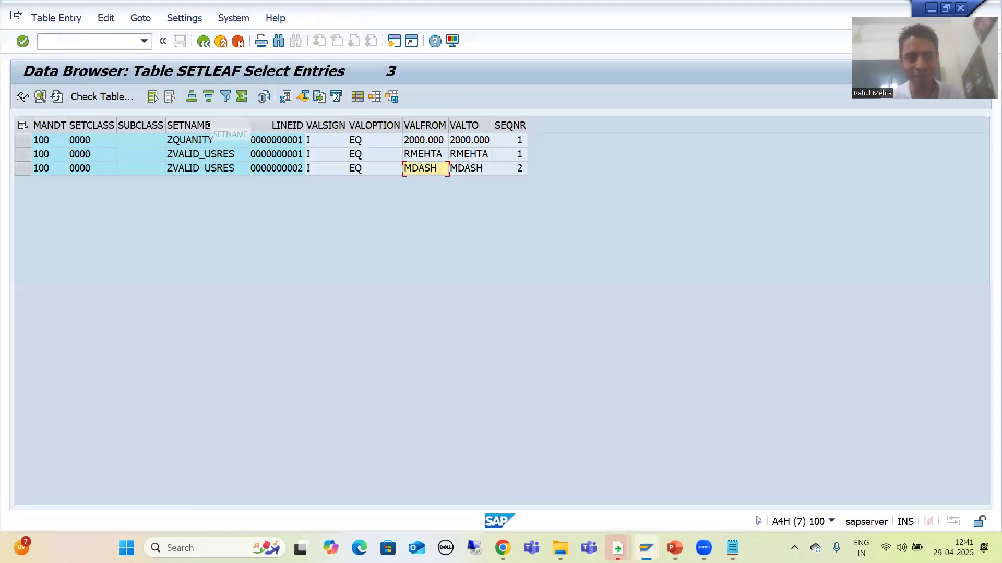
pyautogui.click(56, 97)
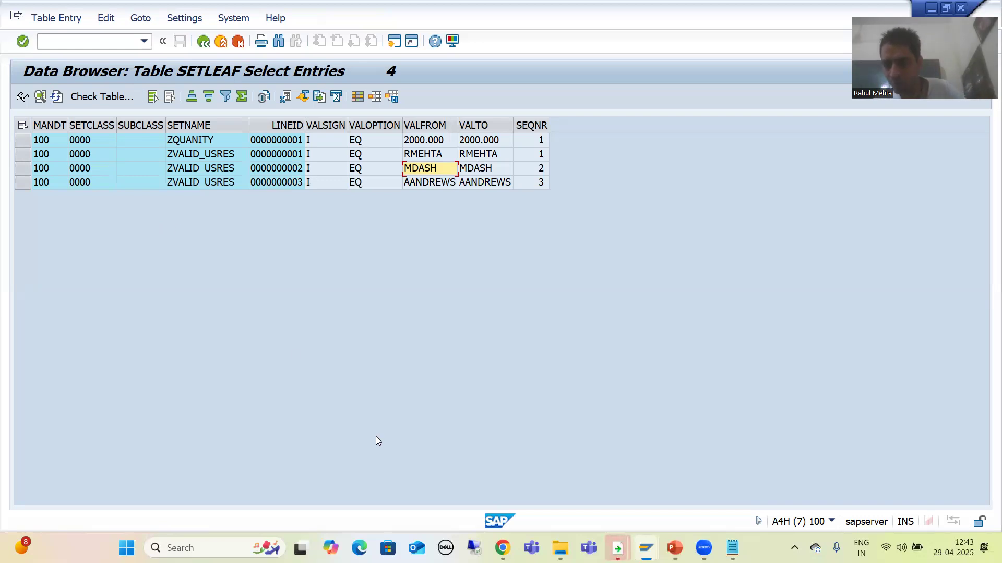
# Switch to the ABAP Editor session and show the data declarations and TVARVC selects of enhancement ZCHECK_QUANTITY.
pyautogui.moveTo(646, 548)
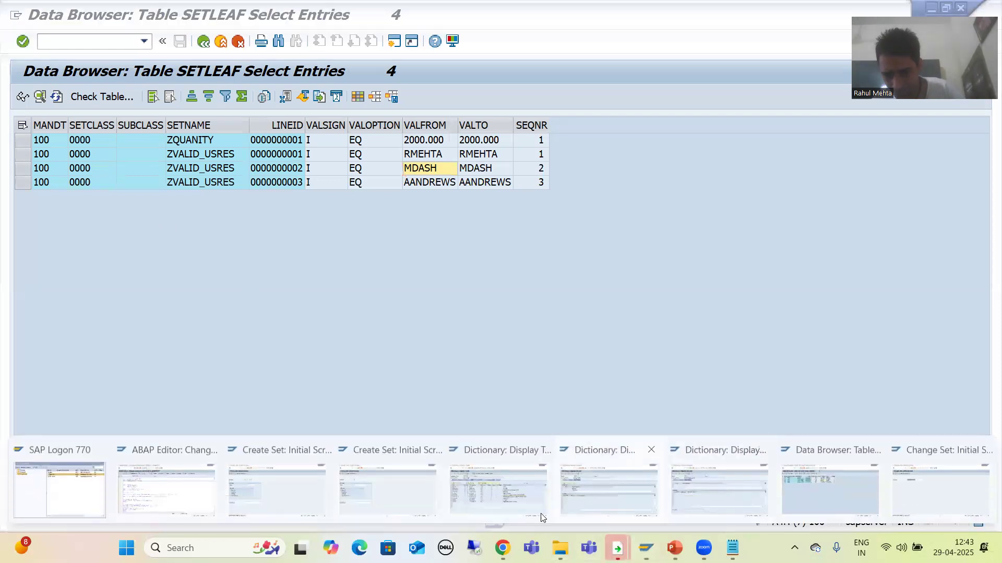
pyautogui.click(180, 501)
pyautogui.scroll(2, 158, 304)
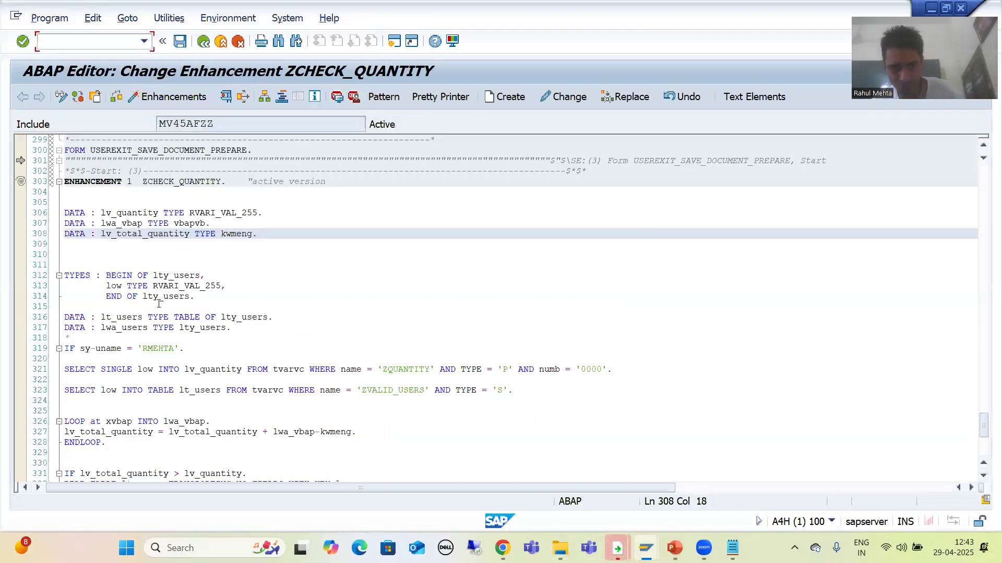